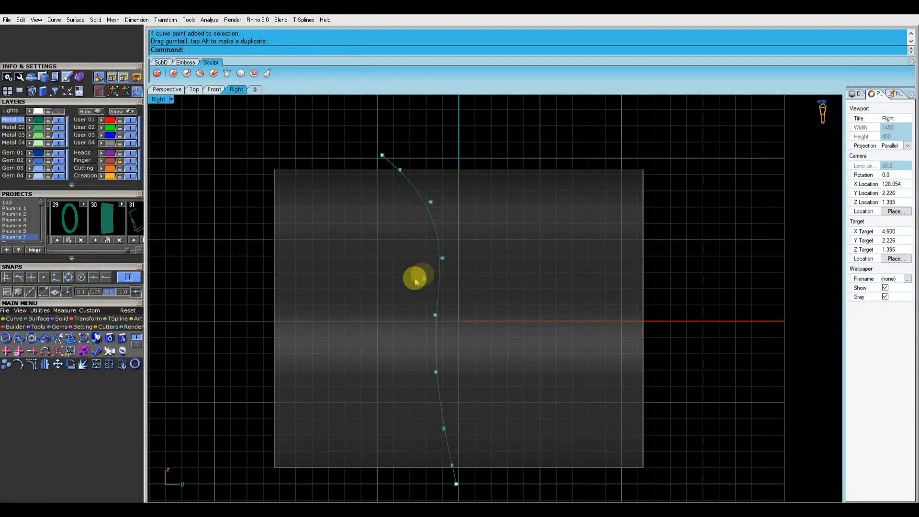
Reshape the side profile curve by moving its control points in the Right view
drag(395, 200, 457, 203)
scroll(456, 209, up, 2)
click(499, 213)
right_drag(393, 169, 406, 190)
drag(370, 156, 406, 165)
click(487, 164)
scroll(486, 165, down, 6)
right_drag(480, 176, 451, 179)
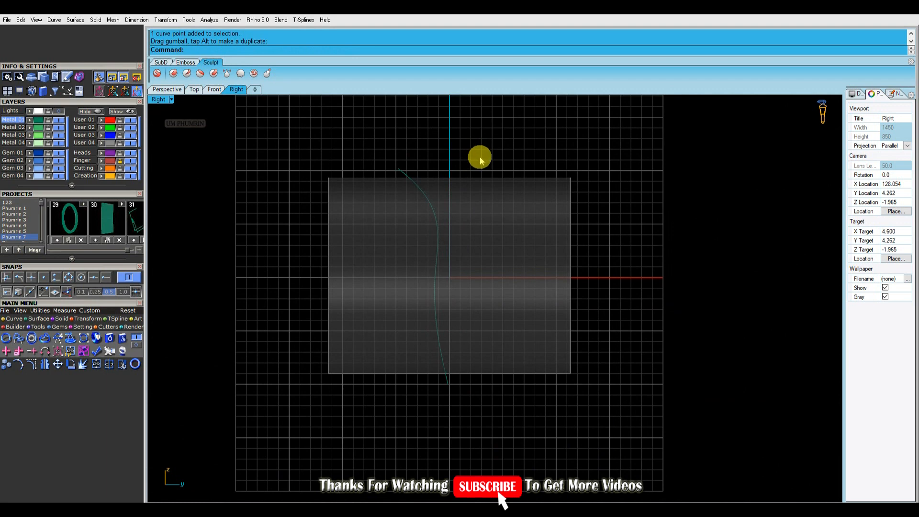
Select the profile curve together with the band surface and nudge them slightly with the gumball
key(ctrl+alt+l)
click(486, 196)
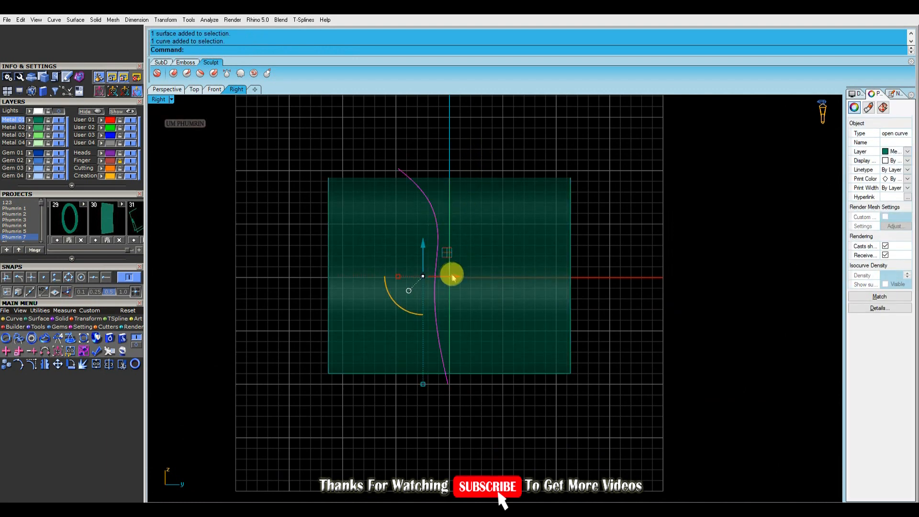
drag(451, 277, 445, 276)
click(499, 262)
click(429, 261)
key(Return)
click(375, 234)
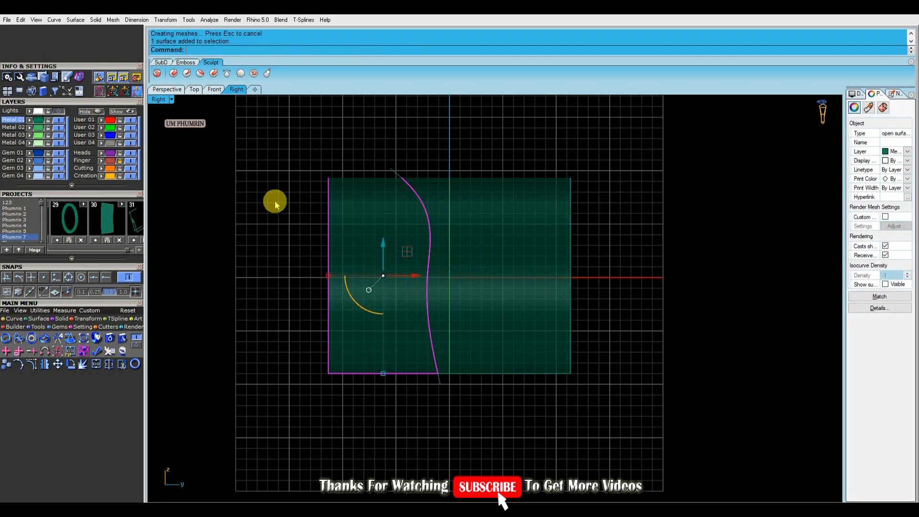
key(Delete)
click(167, 89)
right_drag(478, 281, 434, 246)
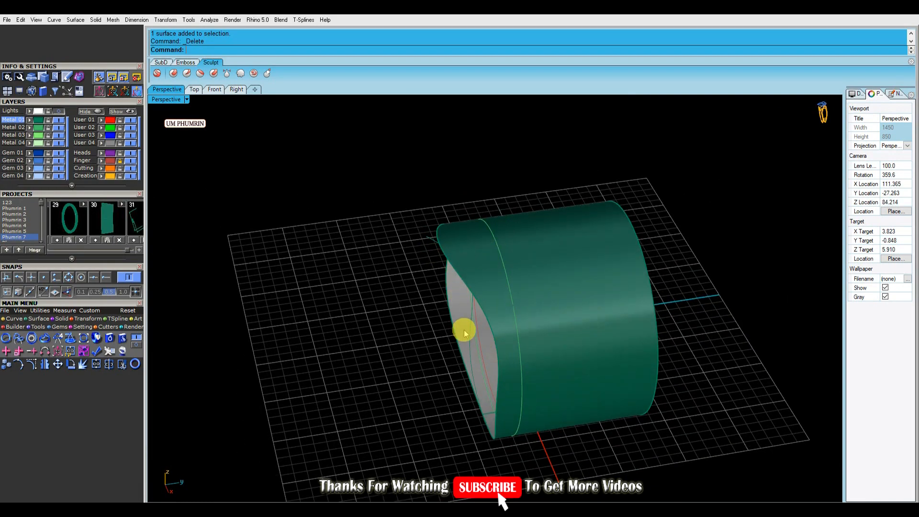
right_drag(466, 320, 471, 294)
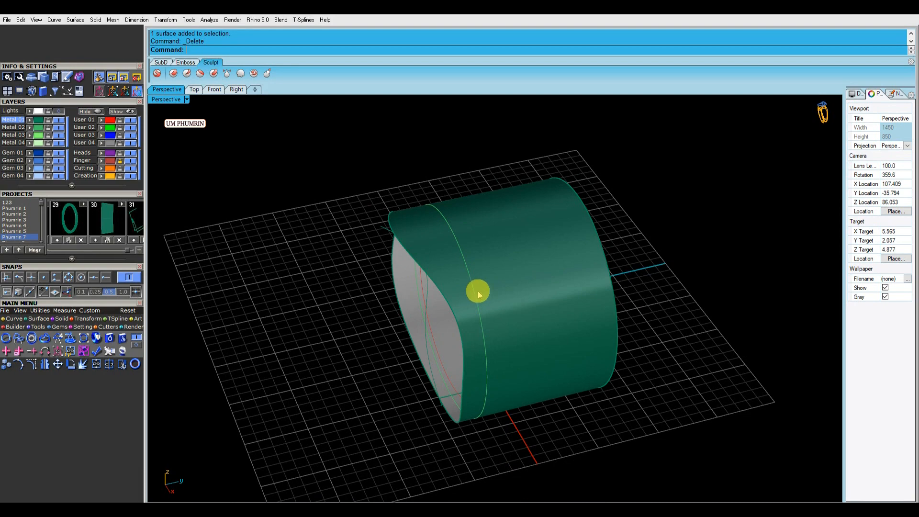
click(194, 89)
scroll(417, 254, up, 5)
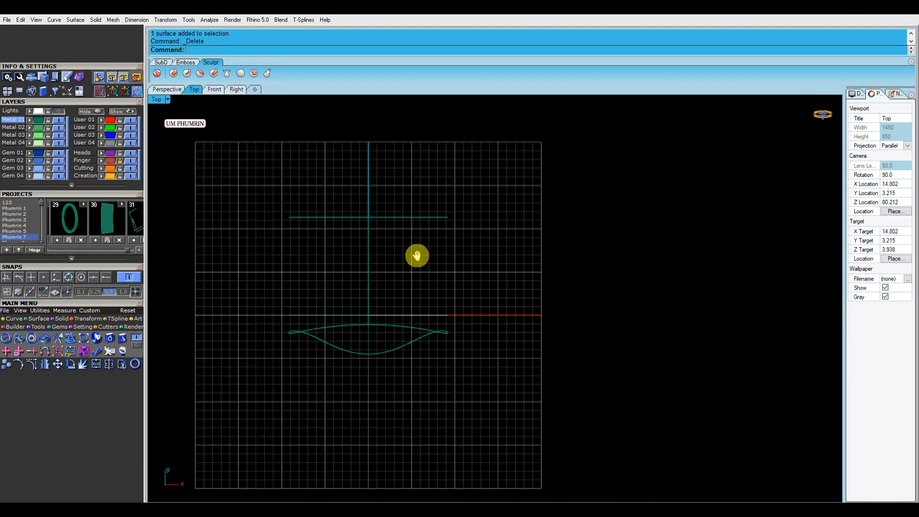
click(367, 320)
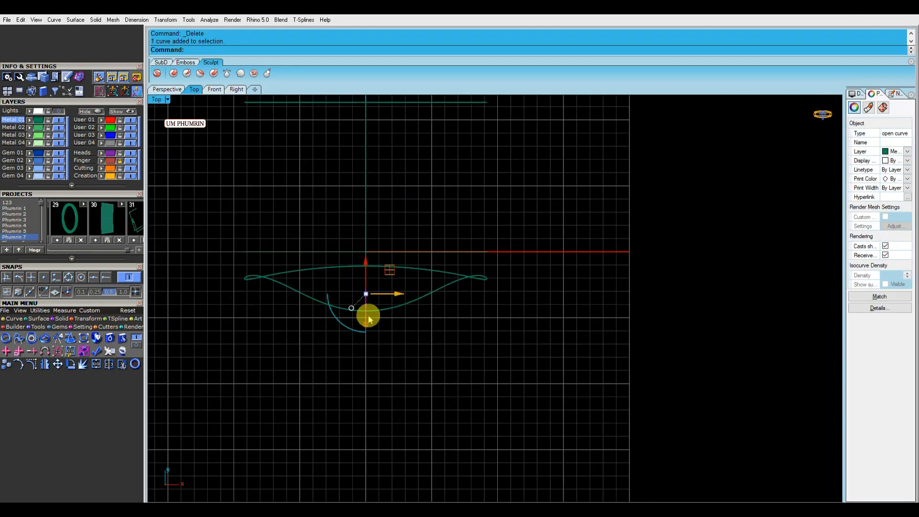
click(178, 91)
right_drag(413, 221, 436, 286)
key(ctrl+z)
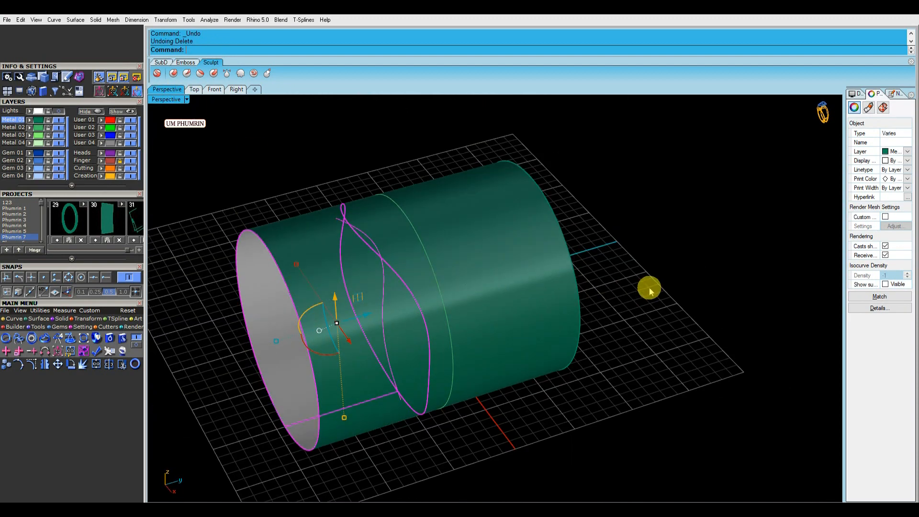
Select one surface piece of the band and delete it
key(Escape)
text(Di)
key(Return)
click(356, 307)
key(Delete)
Select another surface piece of the band in the Perspective view and delete it
right_drag(305, 312, 434, 274)
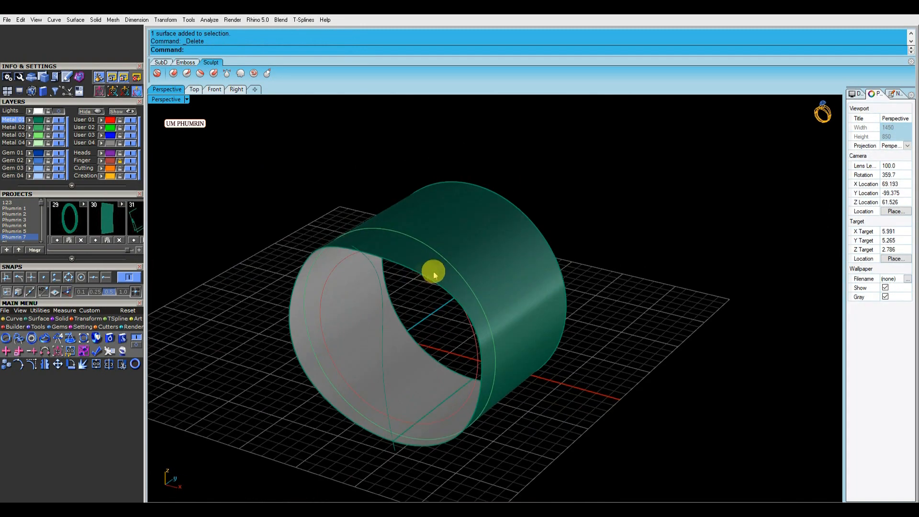
click(429, 283)
click(488, 259)
key(Delete)
click(400, 262)
click(215, 90)
text(l)
key(Return)
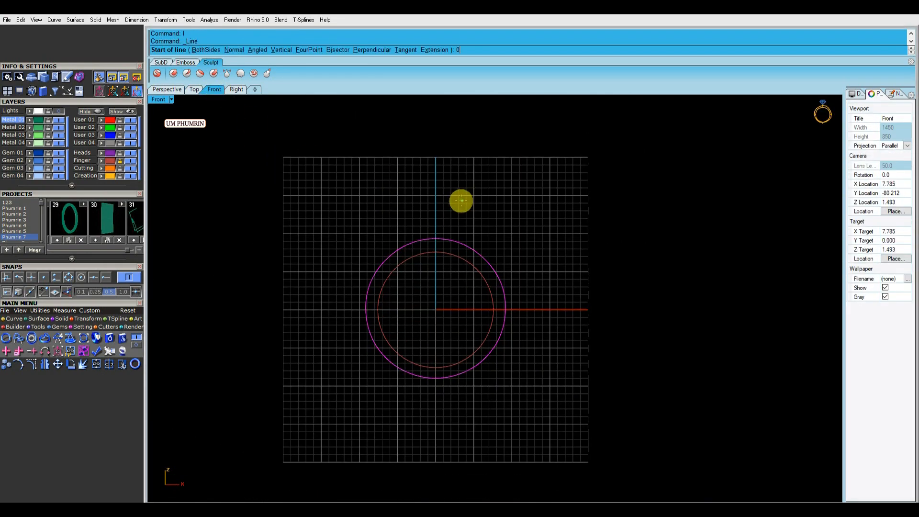
key(Escape)
Draw a vertical BothSides line through the origin in the Front view
click(167, 89)
right_drag(471, 210, 464, 243)
click(58, 128)
right_drag(386, 203, 428, 204)
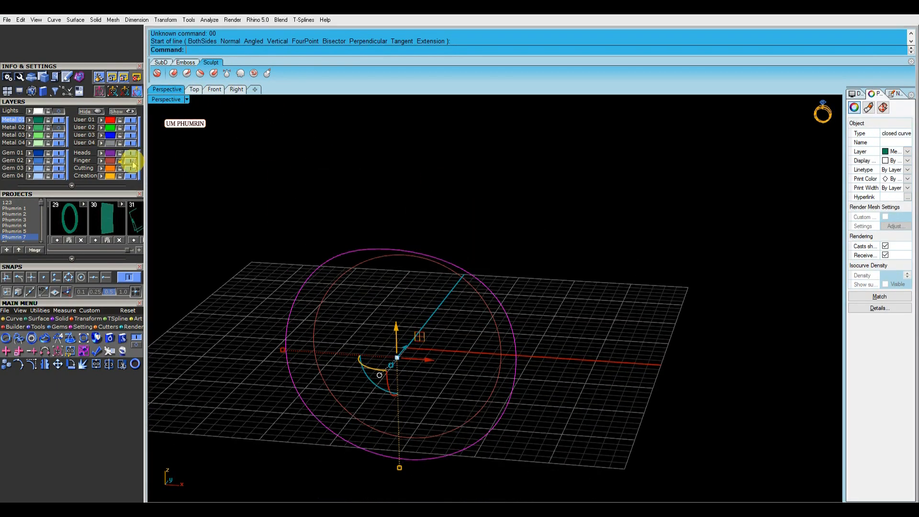
click(214, 89)
key(Return)
text(0)
Trim the circle with the vertical line
key(Return)
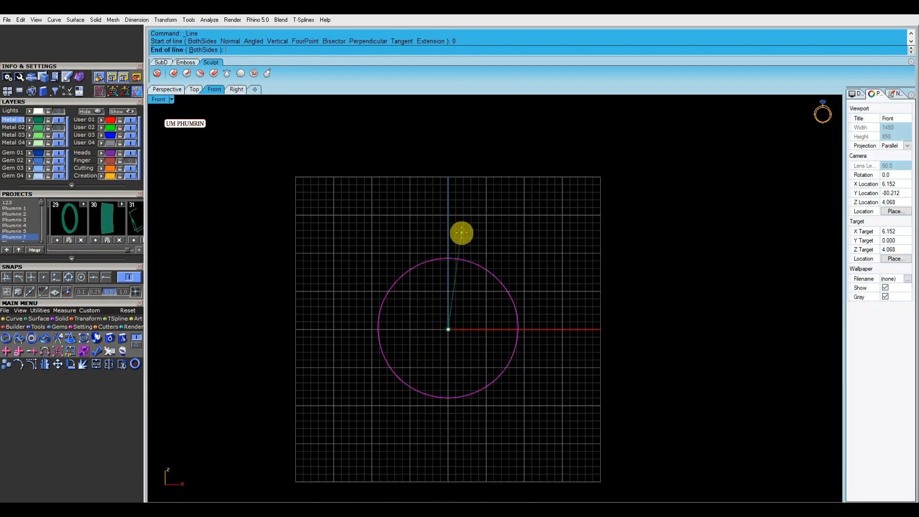
click(204, 50)
click(436, 145)
right_drag(418, 191, 441, 222)
key(ctrl+t)
click(458, 290)
key(Return)
Delete the unwanted curve piece in the Perspective view
click(167, 89)
right_drag(379, 221, 414, 205)
key(Delete)
click(438, 272)
Select the remaining profile curves and examine them in a maximized Top view
click(59, 128)
click(478, 251)
right_drag(557, 283, 567, 307)
click(567, 306)
drag(527, 303, 485, 289)
shift+right_drag(488, 291, 504, 275)
click(552, 271)
click(478, 309)
key(ctrl+F1)
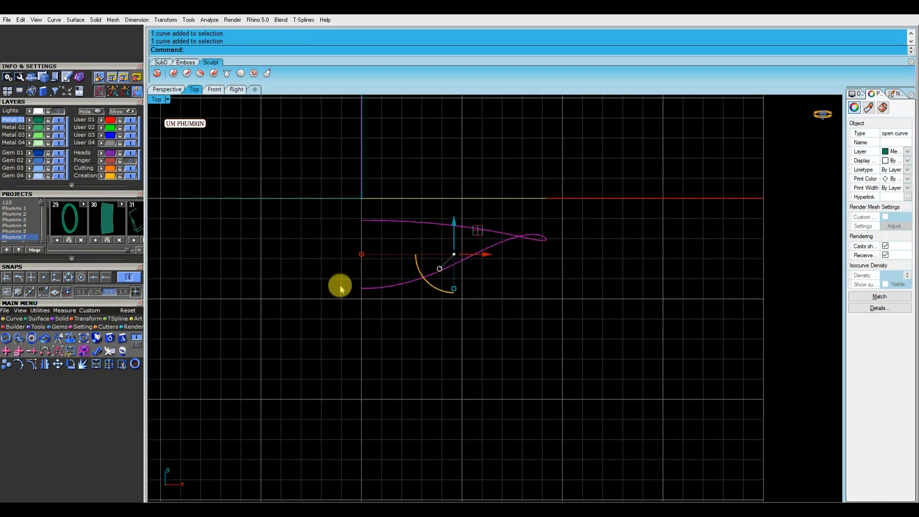
Draw a horizontal line starting at the origin in the Front view
click(218, 91)
text(l)
key(Return)
text(0)
key(Return)
click(593, 292)
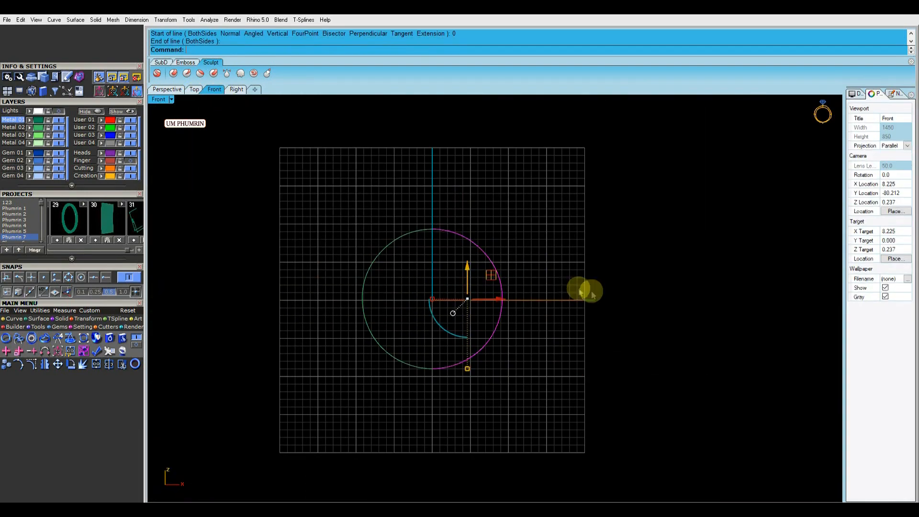
Split the circle at the point where it meets the horizontal line
click(168, 90)
mouse_move(521, 291)
right_down()
mouse_move(556, 301)
mouse_move(512, 286)
right_up()
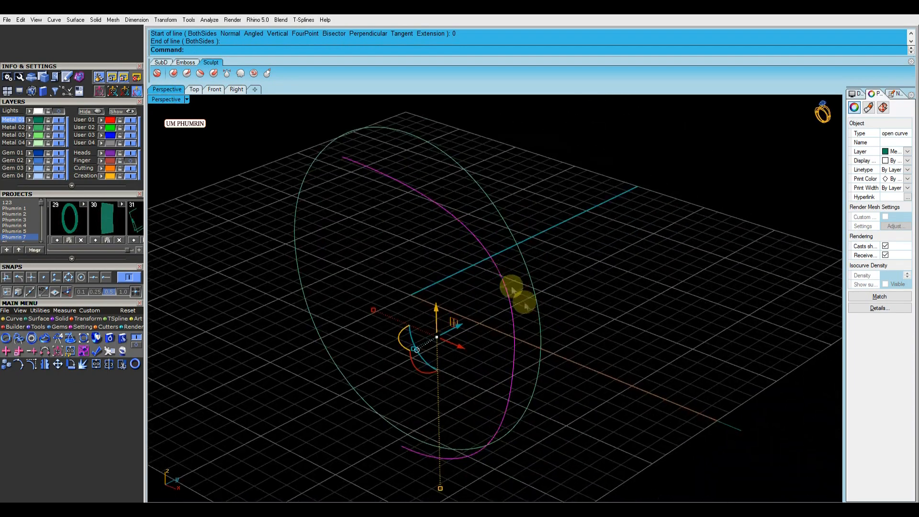
click(479, 247)
click(215, 89)
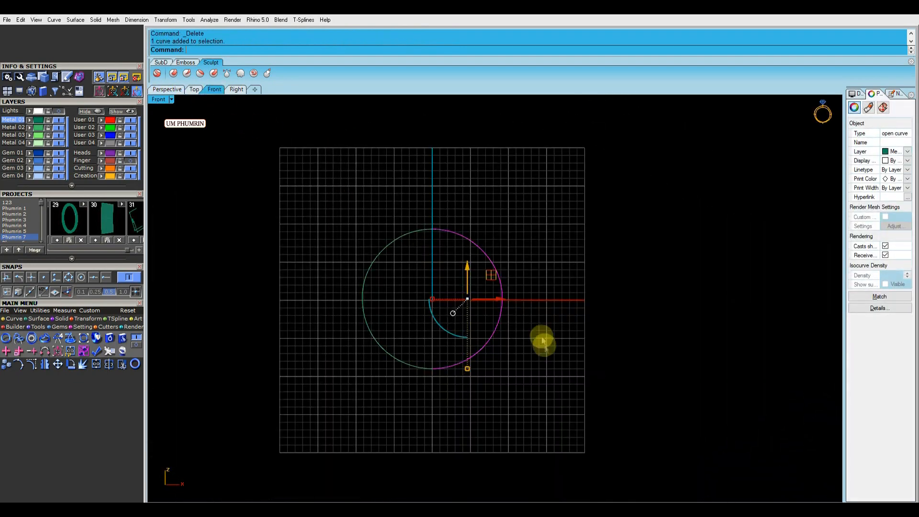
text(Ss)
key(Return)
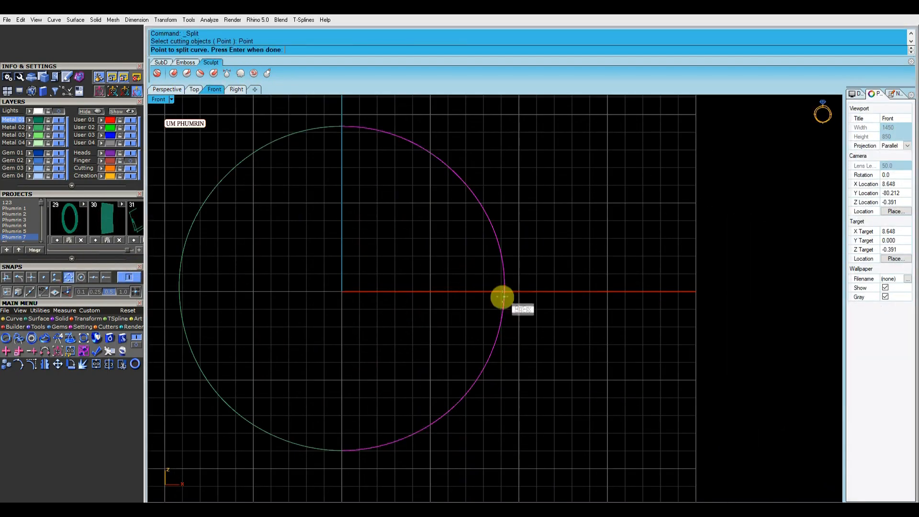
scroll(502, 297, up, 5)
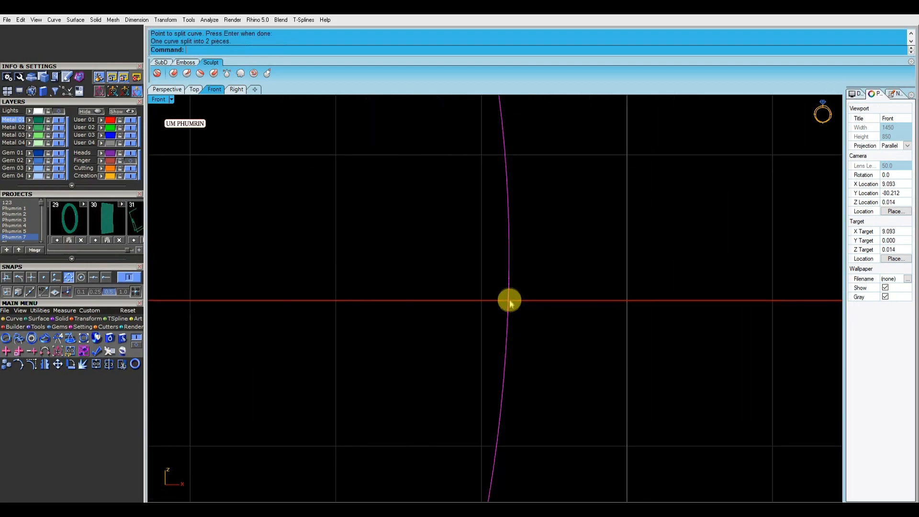
scroll(510, 301, down, 10)
click(445, 332)
Rebuild the selected curve
click(167, 90)
right_drag(421, 201, 455, 252)
drag(456, 252, 436, 289)
right_drag(436, 282, 447, 245)
text(rr)
key(Return)
key(Return)
Turn on the curve's control points and move the points near its ends in the Top view
click(195, 89)
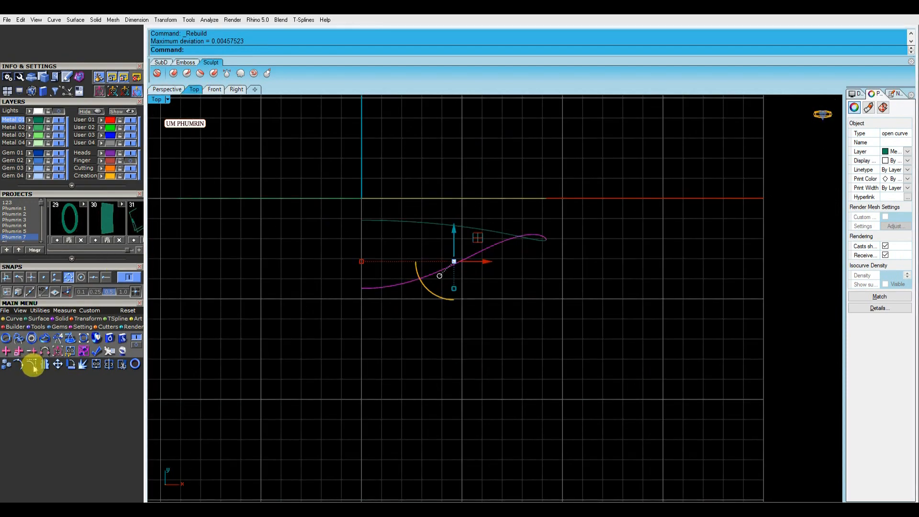
click(32, 364)
scroll(351, 287, up, 3)
click(382, 274)
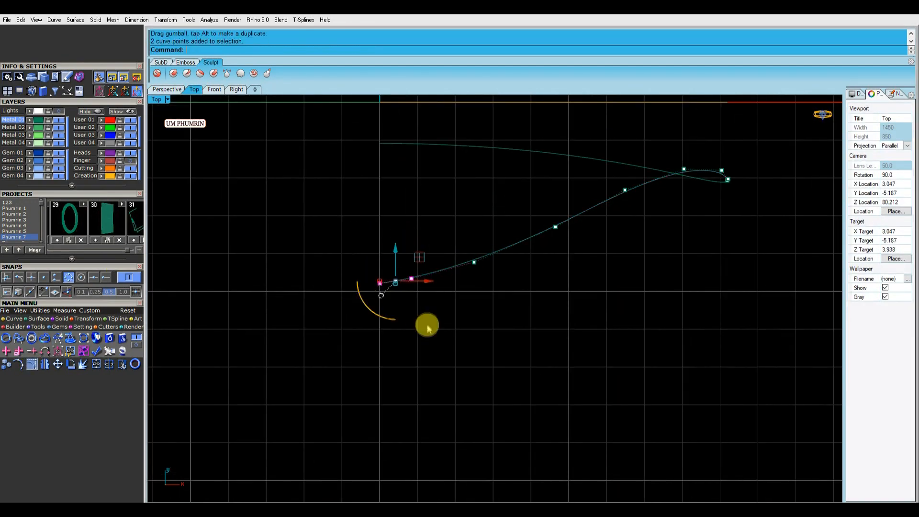
drag(383, 270, 383, 271)
scroll(388, 304, down, 6)
scroll(432, 286, up, 2)
click(433, 285)
scroll(438, 283, up, 4)
click(444, 263)
drag(515, 234, 515, 228)
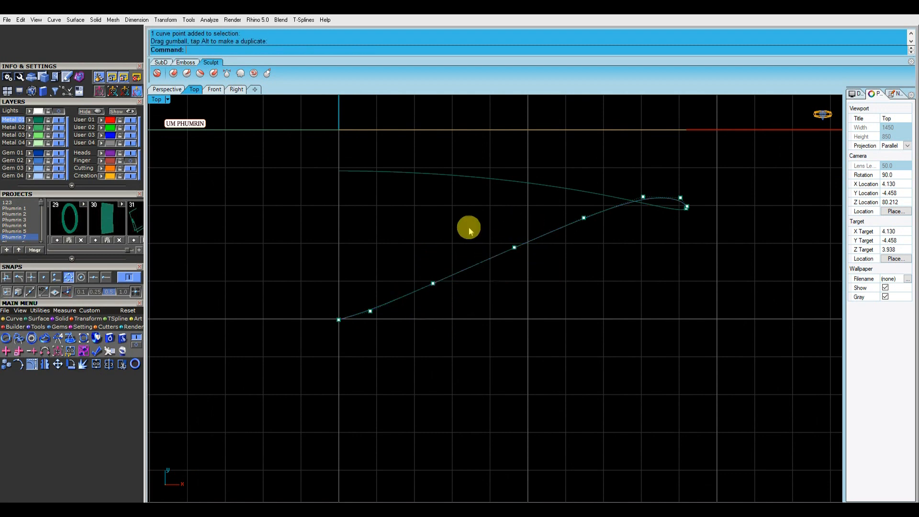
Adjust the middle control points to smooth the curve's path
click(470, 230)
right_drag(488, 245, 470, 279)
click(478, 247)
scroll(495, 283, down, 3)
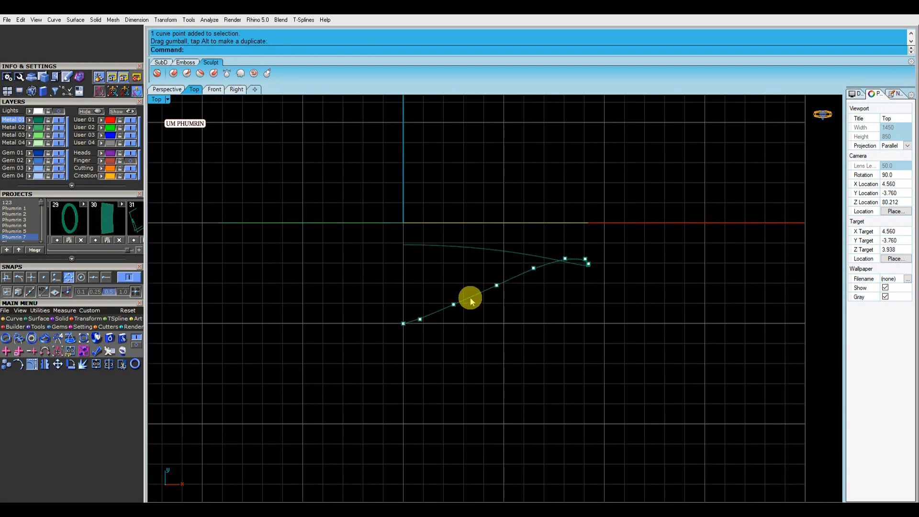
right_drag(478, 313, 504, 314)
scroll(411, 299, up, 4)
click(404, 303)
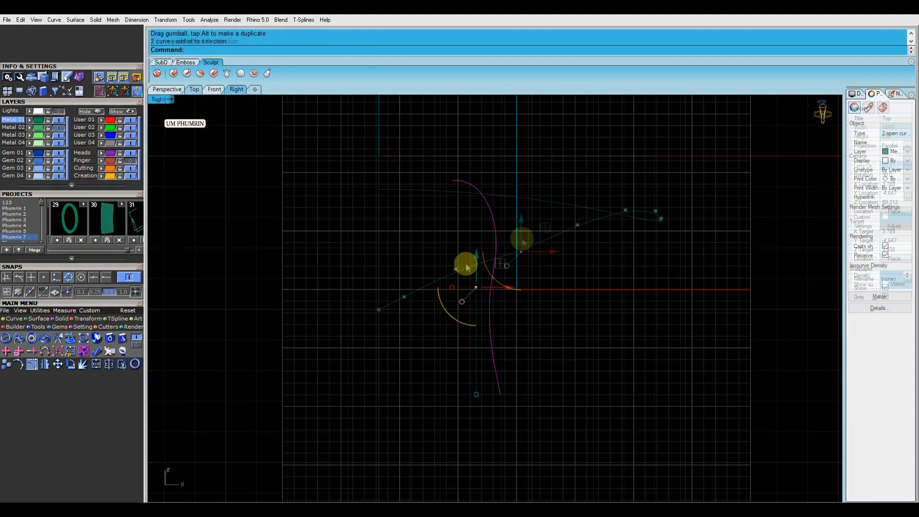
click(194, 89)
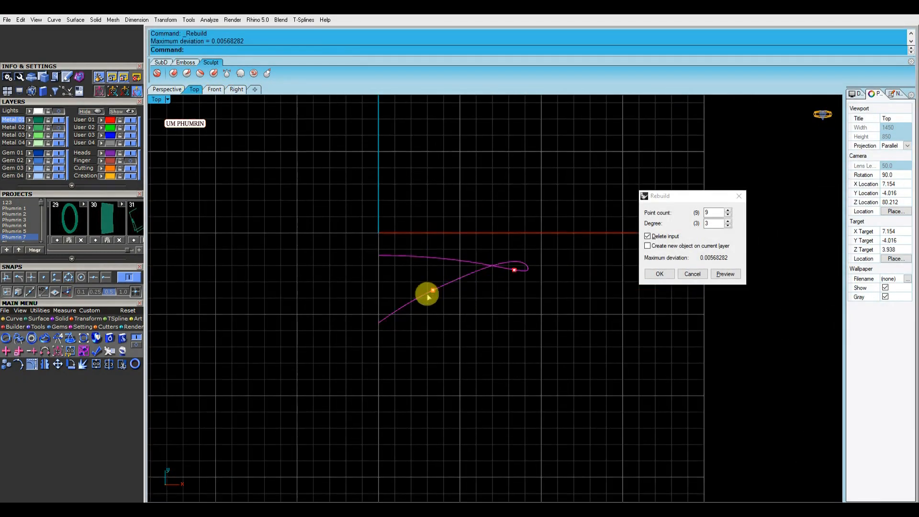
scroll(431, 287, up, 6)
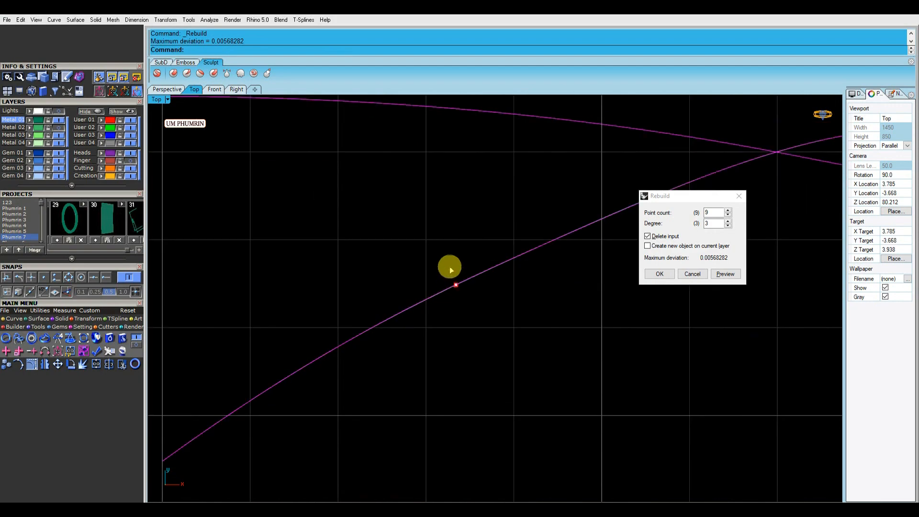
scroll(447, 266, down, 4)
scroll(451, 271, up, 15)
key(ctrl+z)
scroll(450, 273, down, 15)
Select the two curves in the Right view and join them into one curve
click(167, 89)
right_drag(456, 221, 450, 253)
click(237, 91)
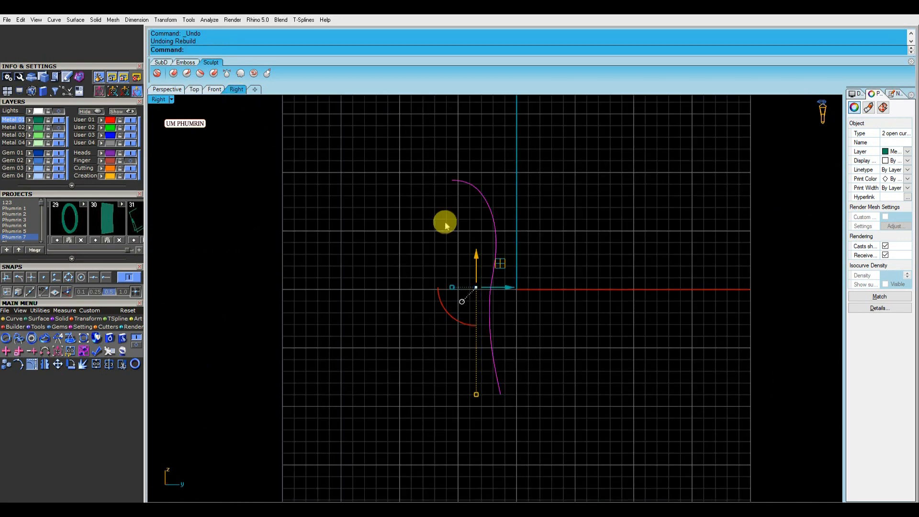
scroll(446, 224, down, 1)
click(446, 225)
scroll(501, 272, up, 7)
drag(456, 269, 414, 233)
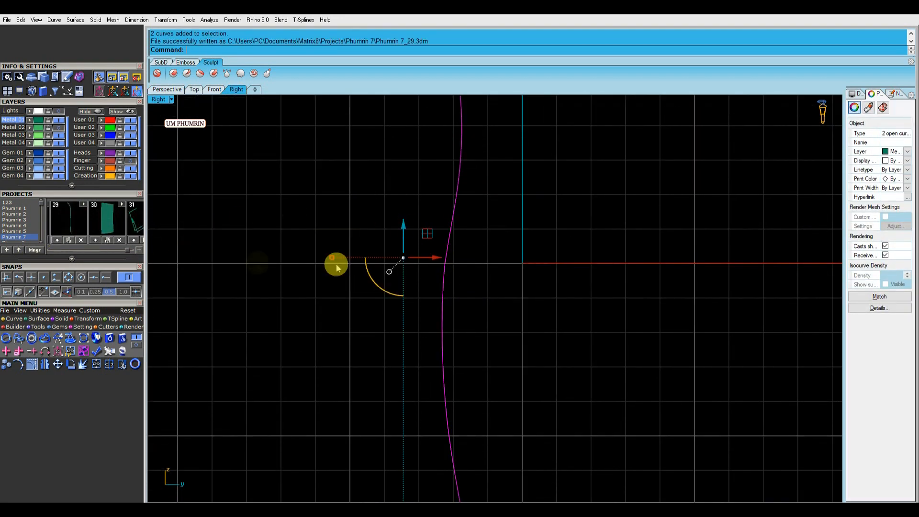
scroll(462, 286, down, 2)
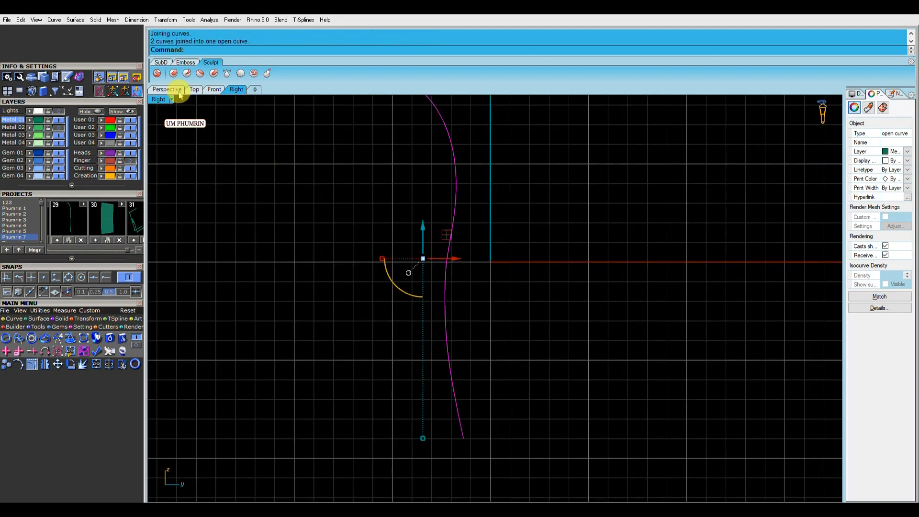
Rebuild the joined curve with a point count of 8 and degree 3
click(173, 90)
text(Re)
key(Return)
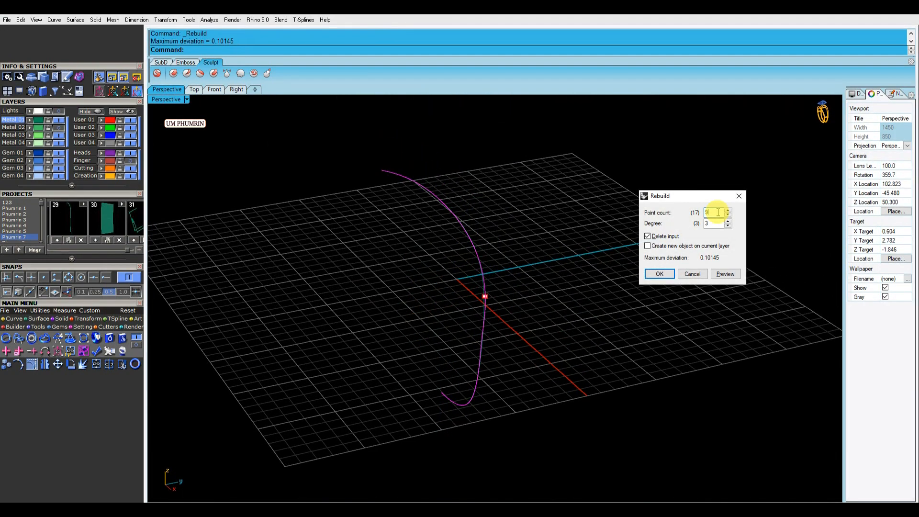
right_drag(555, 271, 515, 290)
scroll(474, 302, up, 5)
key(Return)
scroll(480, 272, down, 6)
click(514, 290)
click(478, 280)
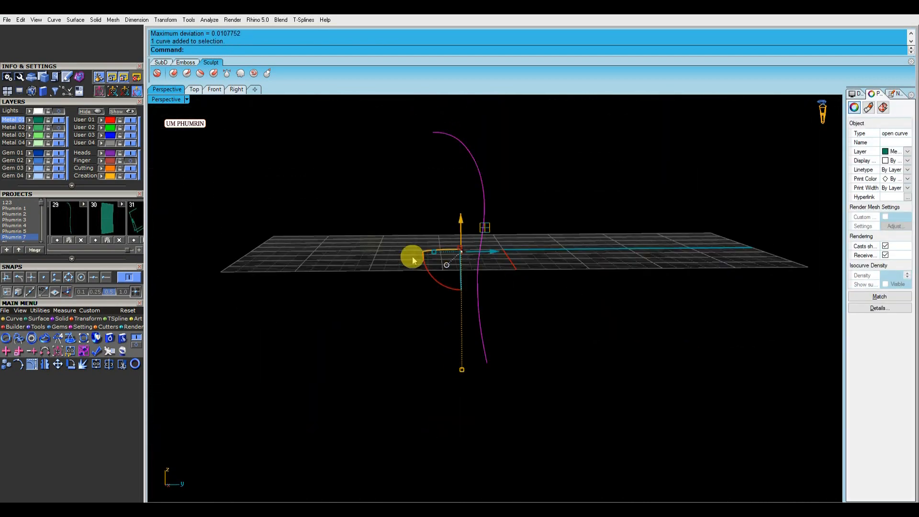
Extrude the curve to create the band surface
click(59, 128)
right_drag(541, 168, 555, 224)
click(507, 195)
right_drag(508, 195, 513, 230)
text(Ex)
key(Return)
click(376, 220)
click(324, 224)
right_drag(324, 225, 451, 249)
click(462, 218)
Offset the band surface by 1, flipping the offset direction
text(O2)
key(Return)
click(510, 234)
right_drag(509, 233, 517, 238)
text(f)
key(Return)
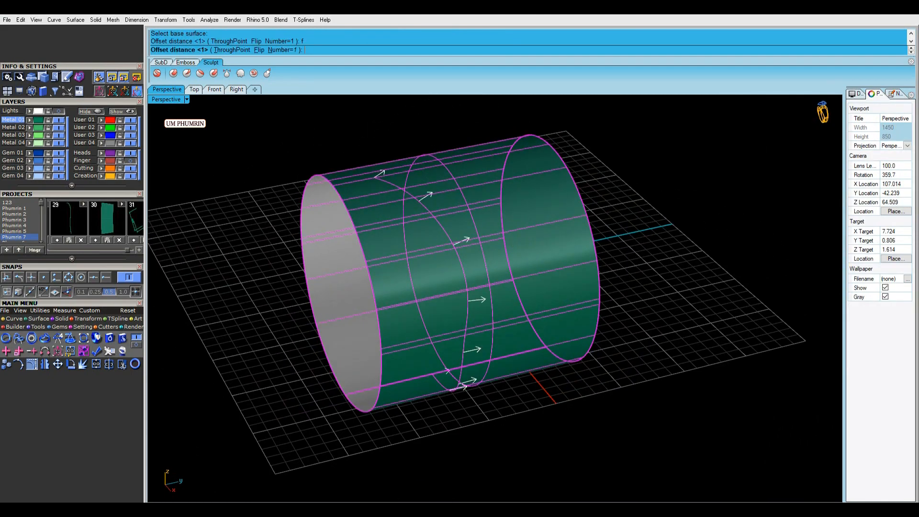
key(Return)
Split the selected curve at a point in the Front view, snapping to the intersection
right_drag(550, 228, 457, 232)
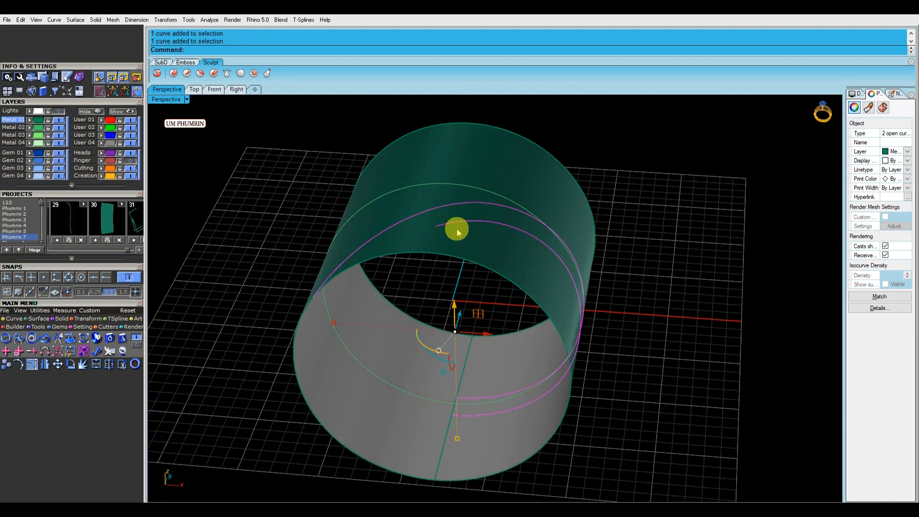
click(422, 214)
right_click(422, 214)
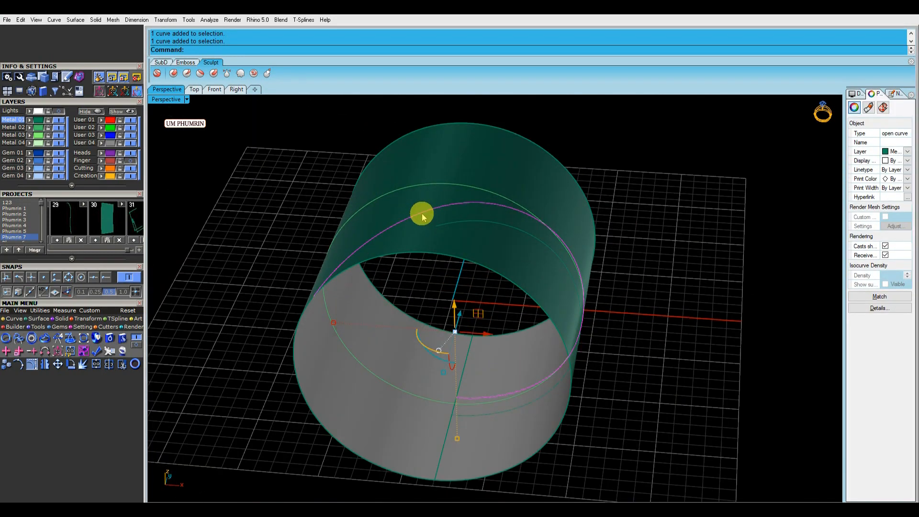
click(213, 91)
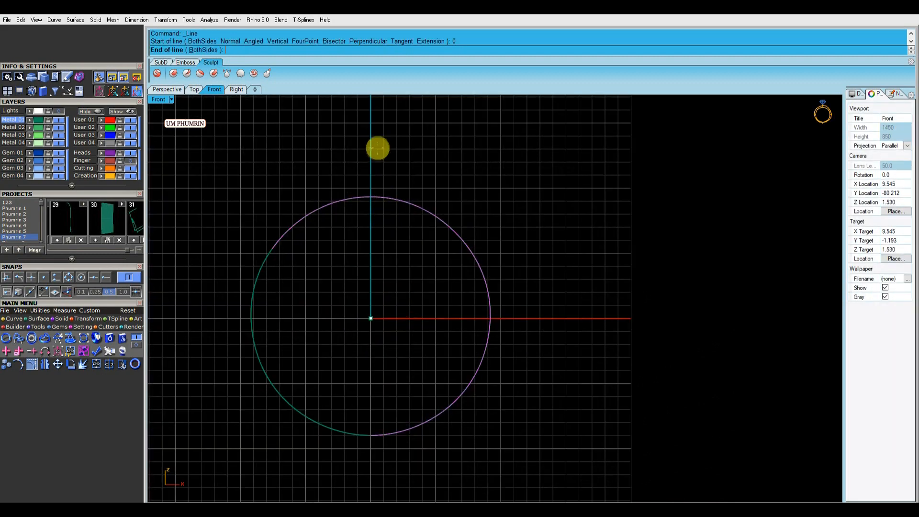
text(sp)
key(Return)
click(233, 50)
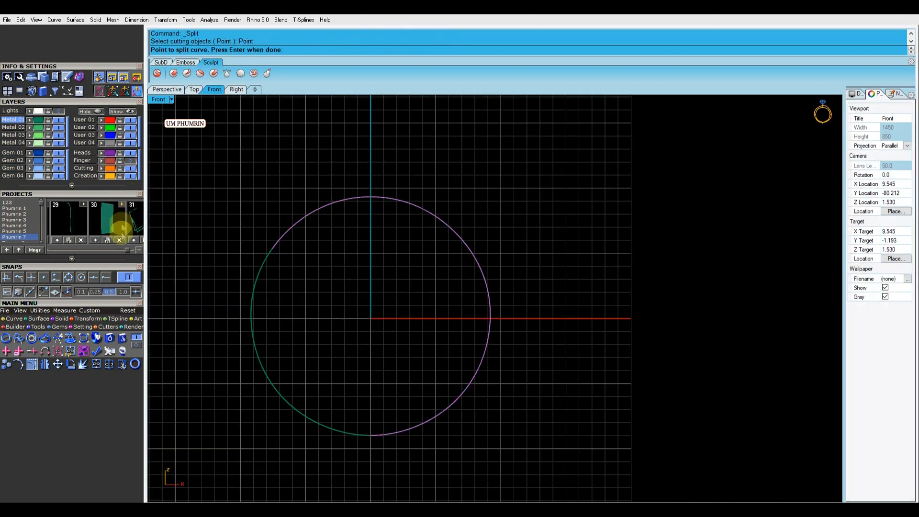
click(35, 278)
mouse_move(227, 176)
mouse_down()
mouse_move(410, 287)
mouse_move(401, 272)
mouse_up()
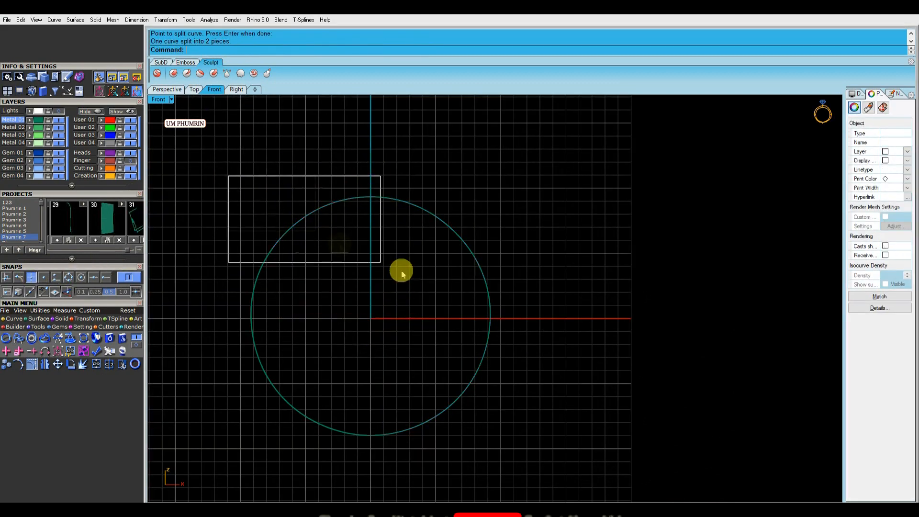
Delete the split-off curve segment
key(Delete)
click(176, 92)
right_drag(565, 286, 532, 286)
click(450, 268)
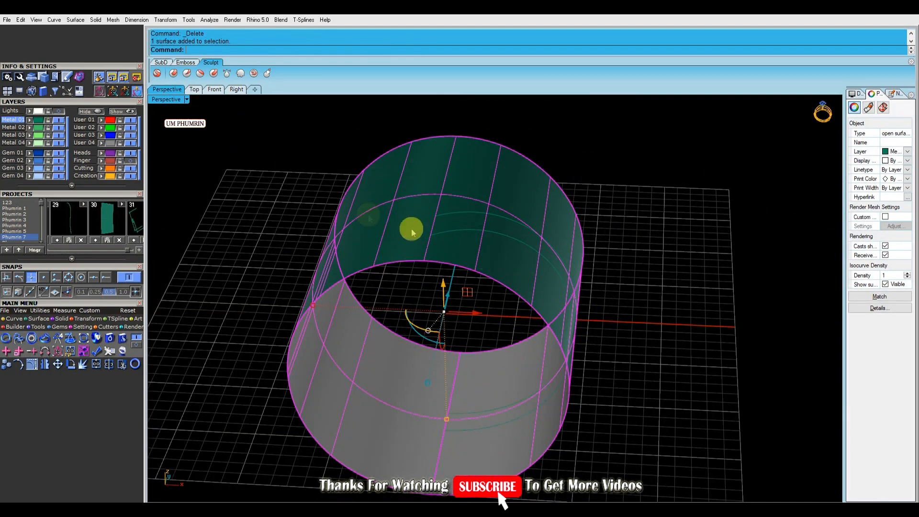
Draw a line from the origin upward in the Front view
click(215, 91)
right_drag(398, 171, 415, 187)
text(l)
key(Return)
text(0)
key(Return)
click(386, 211)
Split the band surfaces with the line and delete the split-off piece
drag(281, 231, 398, 247)
right_drag(386, 235, 420, 214)
text(split)
key(Return)
key(Return)
drag(458, 271, 306, 243)
click(167, 89)
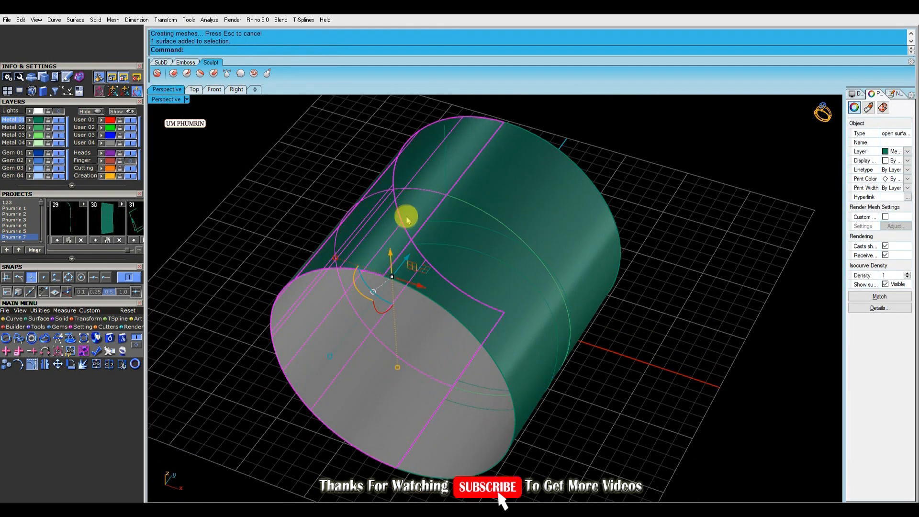
key(Delete)
Split the remaining surfaces with the line and delete the unwanted halves, leaving half of the band
click(62, 128)
right_drag(468, 190, 488, 207)
click(552, 204)
text(ss)
key(Return)
click(489, 208)
click(472, 227)
key(Return)
click(519, 201)
key(Delete)
click(419, 231)
key(Delete)
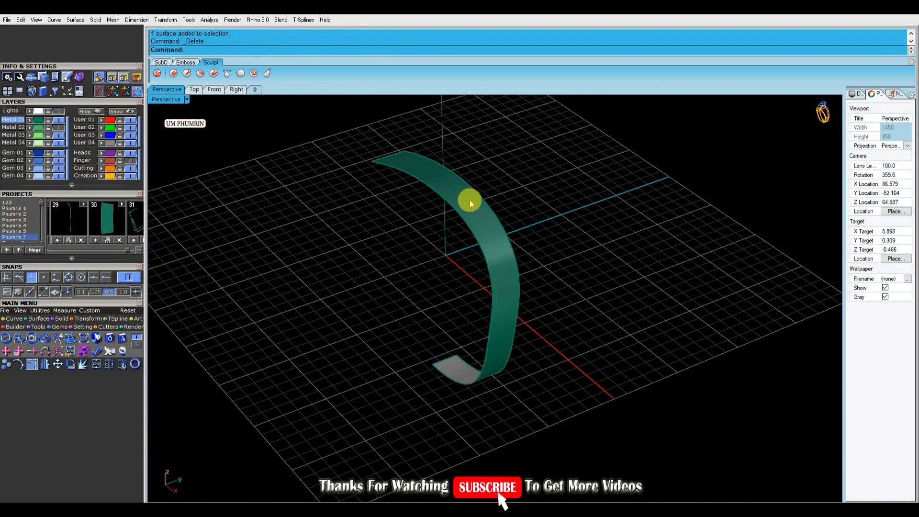
Mirror the half band across the centre to complete the loop and delete the leftover objects
click(473, 203)
right_drag(473, 203, 547, 218)
text(mv)
key(Return)
click(598, 203)
right_drag(598, 203, 529, 182)
drag(517, 179, 468, 164)
key(Delete)
Offset both band halves by 1 as solids, flipping the offset direction
right_drag(508, 184, 530, 219)
scroll(519, 249, up, 4)
drag(524, 249, 463, 277)
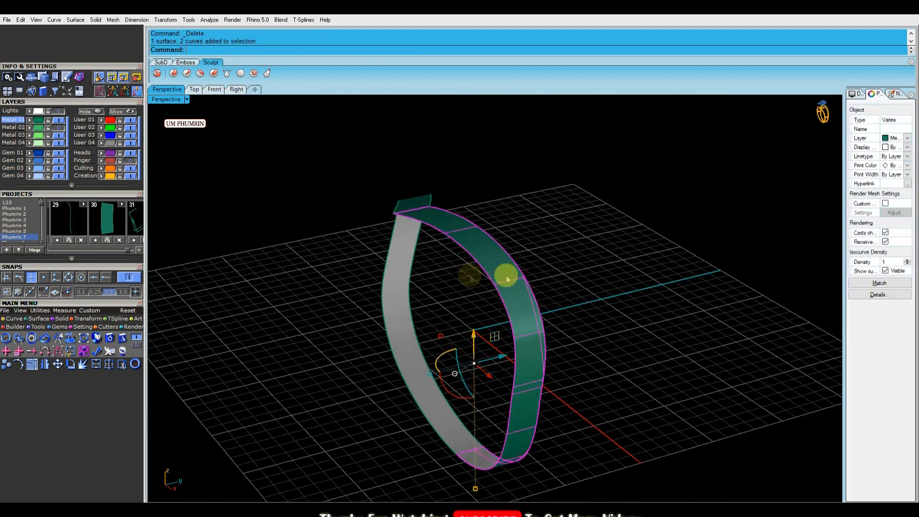
ctrl+click(463, 278)
click(31, 136)
click(59, 136)
right_drag(545, 268, 599, 271)
drag(608, 268, 314, 346)
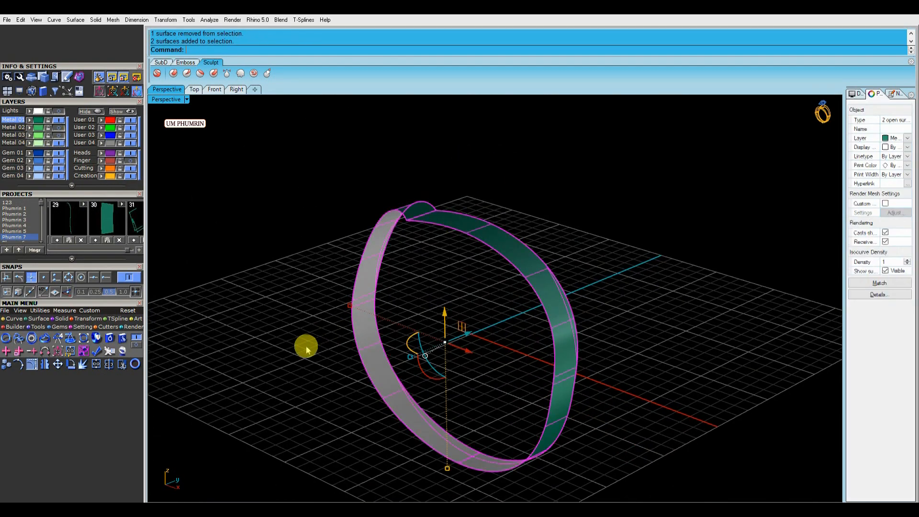
right_drag(636, 280, 616, 284)
text(O3)
key(Return)
text(f)
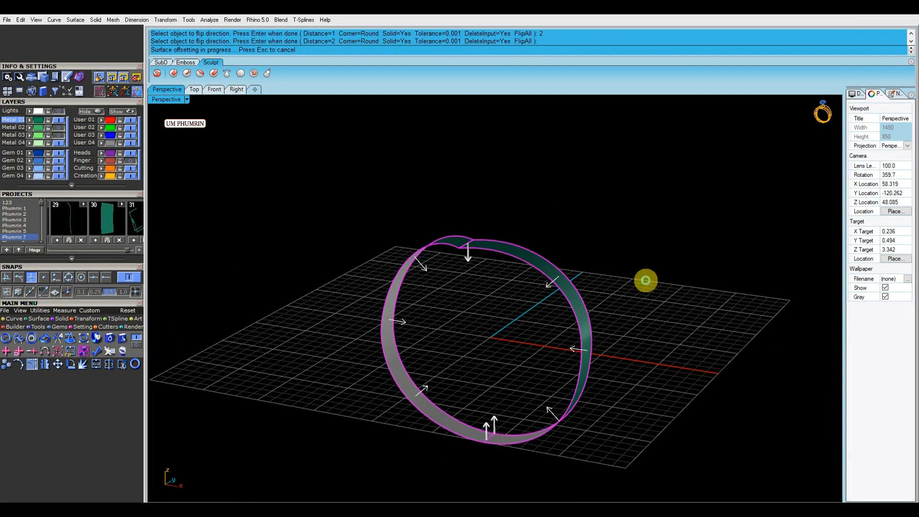
right_drag(648, 281, 717, 294)
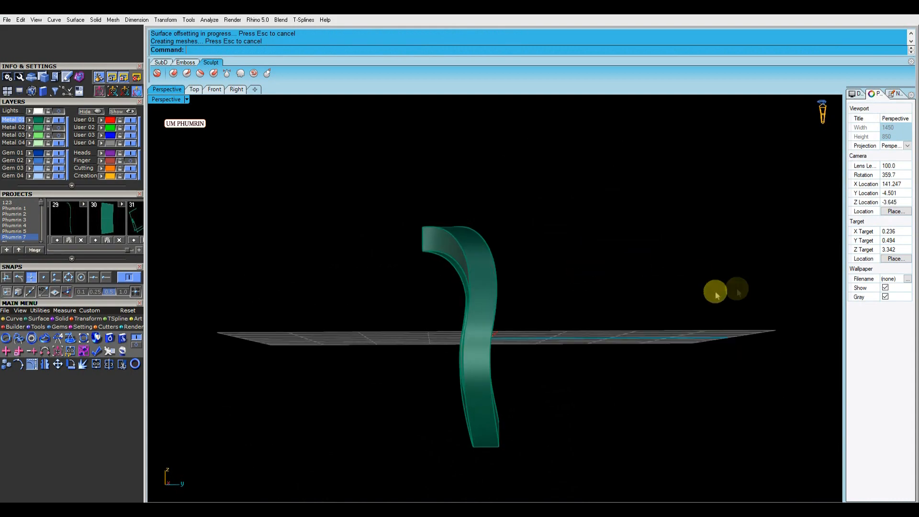
Extrude the circle curve to both sides into a cylinder passing through the band
click(130, 161)
click(543, 288)
mouse_move(489, 278)
right_down()
mouse_move(588, 268)
mouse_move(484, 266)
right_up()
text(ExtrudeCrv)
key(Return)
click(380, 275)
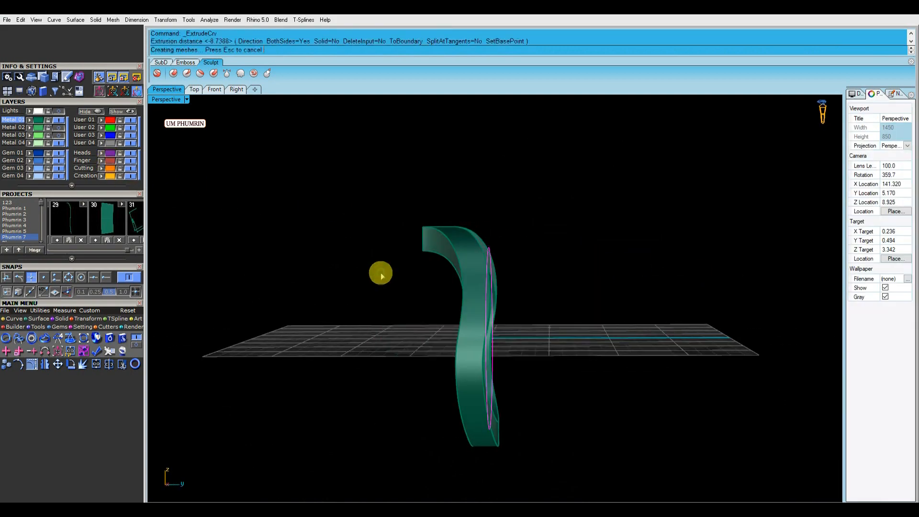
right_drag(392, 276, 622, 264)
Flip the direction of the cylinder surface
click(513, 293)
text(Flip)
key(Return)
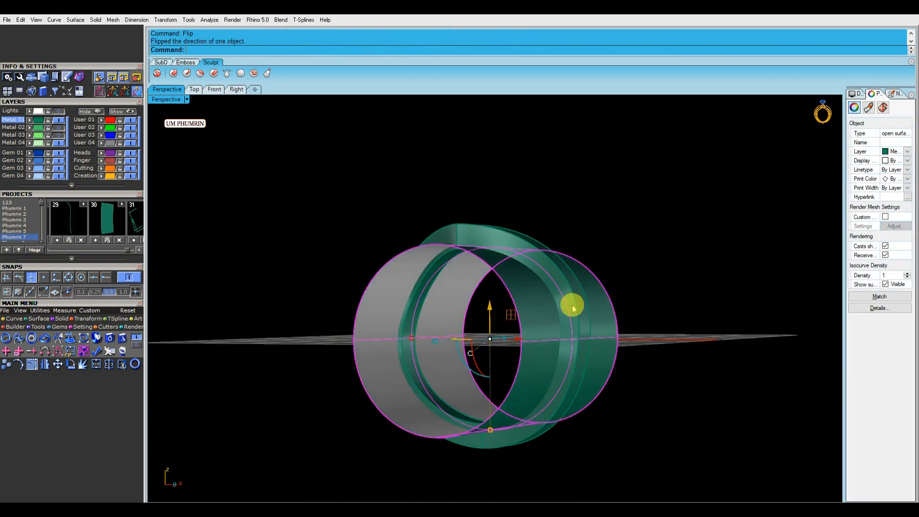
Subtract the cylinder from the band with Boolean Difference
text(bd)
key(Return)
click(536, 313)
key(Return)
right_drag(602, 282, 609, 297)
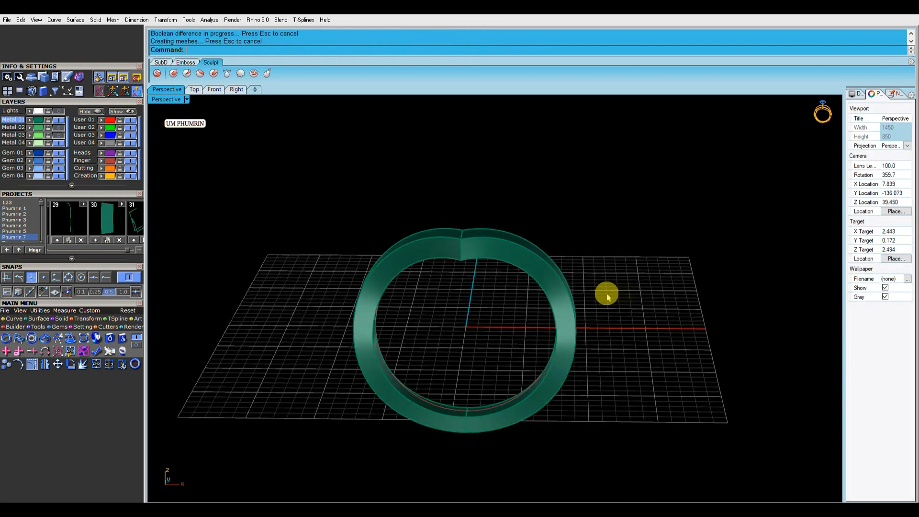
Start Gem on Surface and set the gem size to 2.1
click(215, 90)
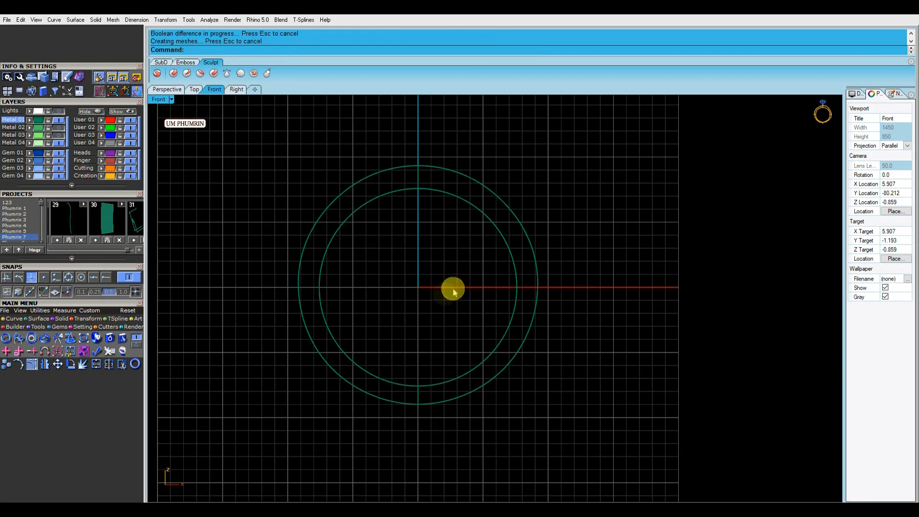
click(175, 90)
mouse_move(473, 225)
right_down()
mouse_move(587, 210)
mouse_move(537, 266)
mouse_move(547, 279)
mouse_move(611, 268)
mouse_move(476, 290)
right_up()
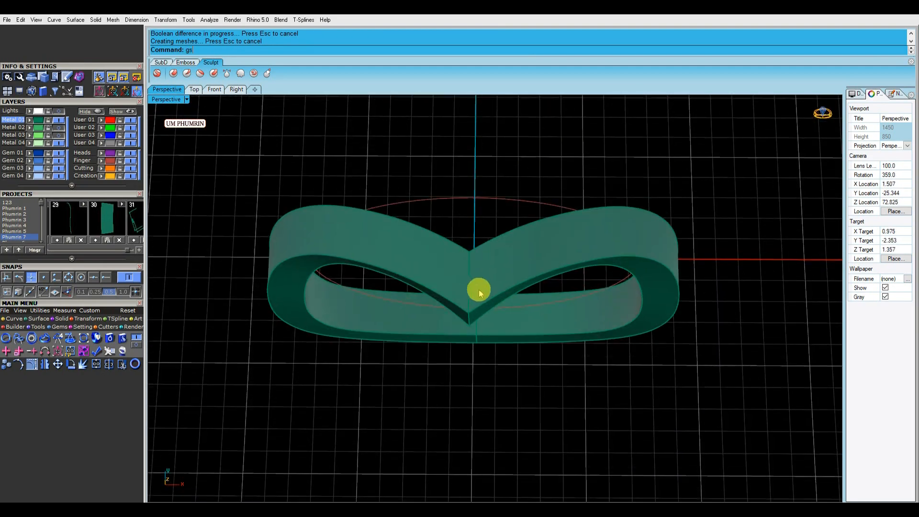
key(Return)
scroll(478, 289, up, 3)
text(.1)
key(Return)
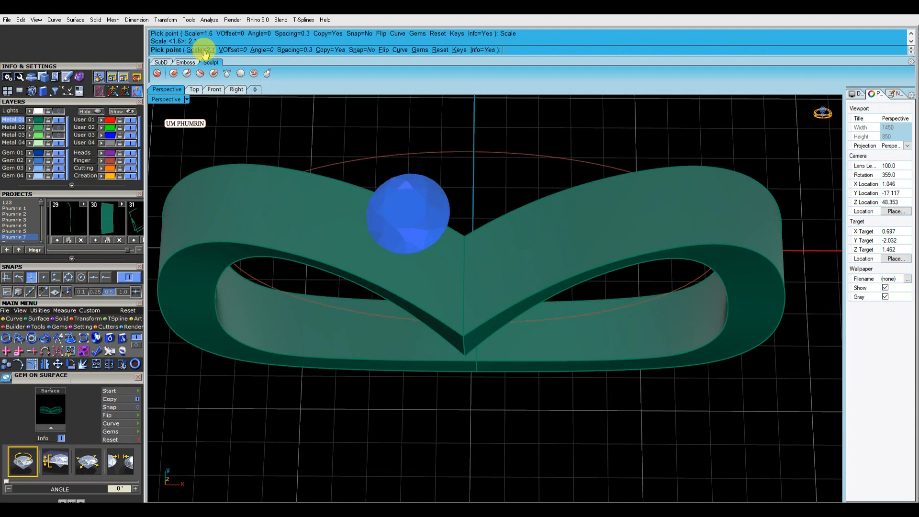
Place the gem at the midpoint of the band's V-shaped top
right_drag(464, 300, 453, 320)
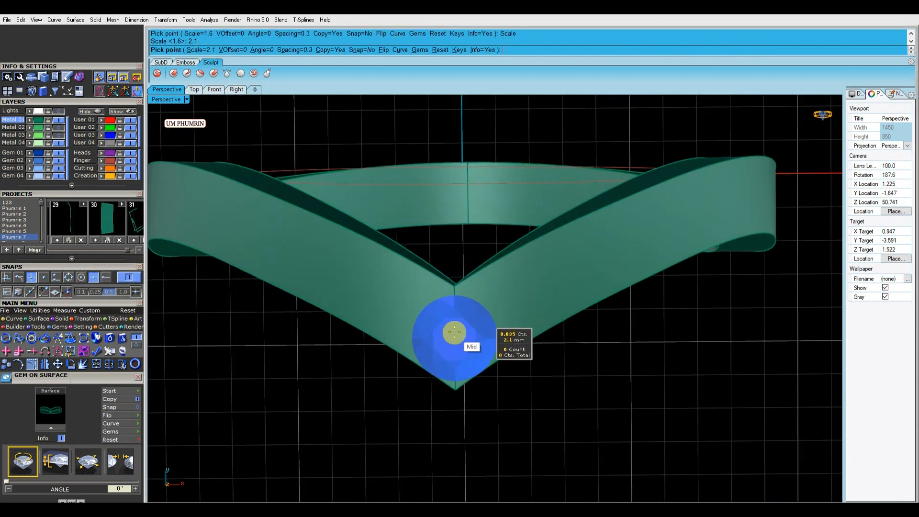
click(459, 311)
scroll(461, 310, up, 2)
right_drag(461, 311, 502, 332)
key(Return)
scroll(482, 300, up, 3)
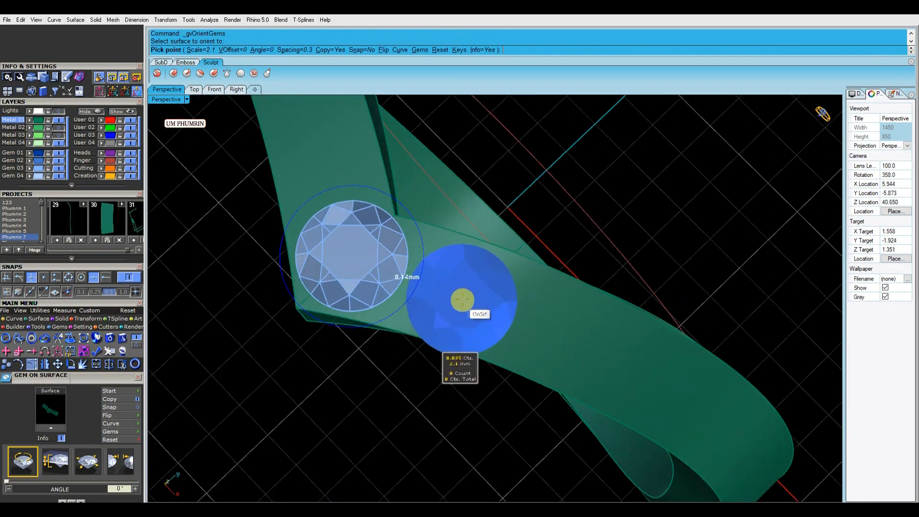
scroll(471, 297, up, 3)
scroll(471, 292, down, 10)
key(Escape)
Extract an isocurve from the band's outer face and delete the unneeded curve
right_drag(459, 266, 606, 258)
click(501, 317)
scroll(481, 358, up, 2)
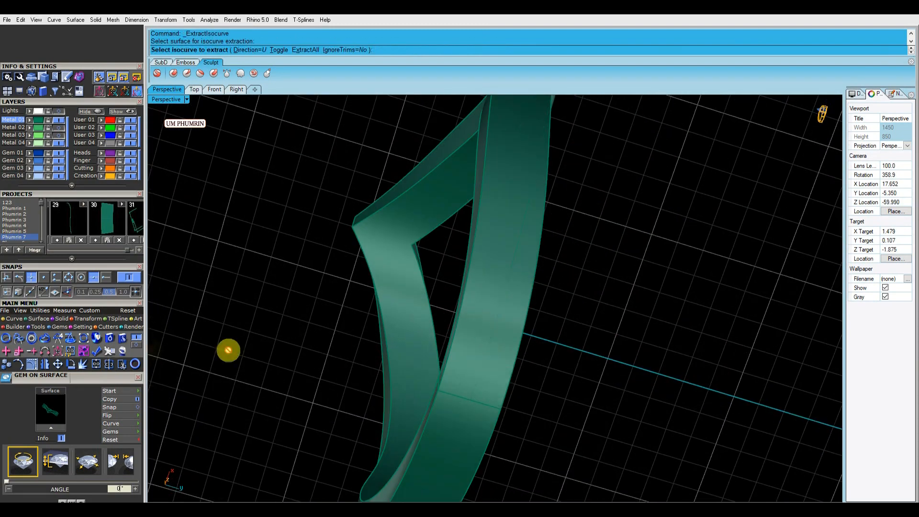
click(468, 393)
right_click(468, 393)
scroll(471, 390, down, 8)
right_drag(517, 314, 617, 406)
key(Delete)
scroll(613, 407, up, 2)
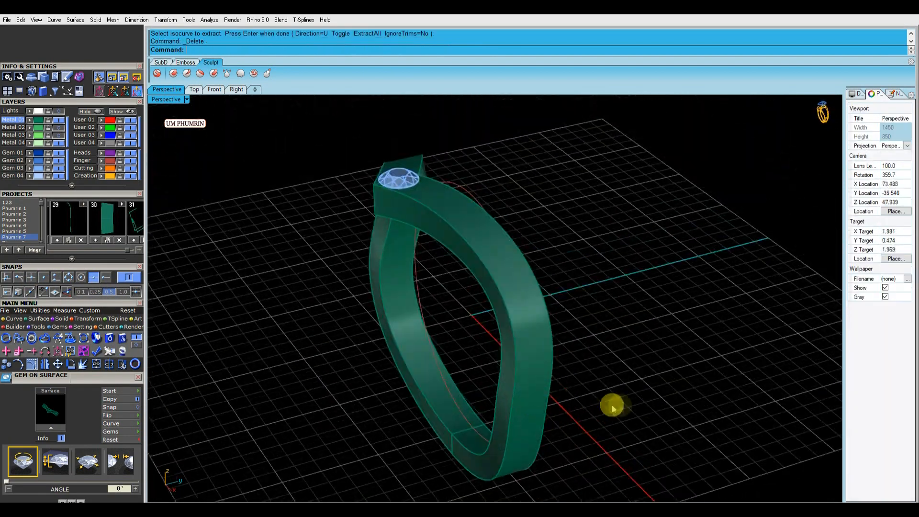
Duplicate the band's outer edge and offset it 2.1 across the outer face, flipping direction
click(524, 359)
right_click(520, 360)
key(Return)
click(530, 355)
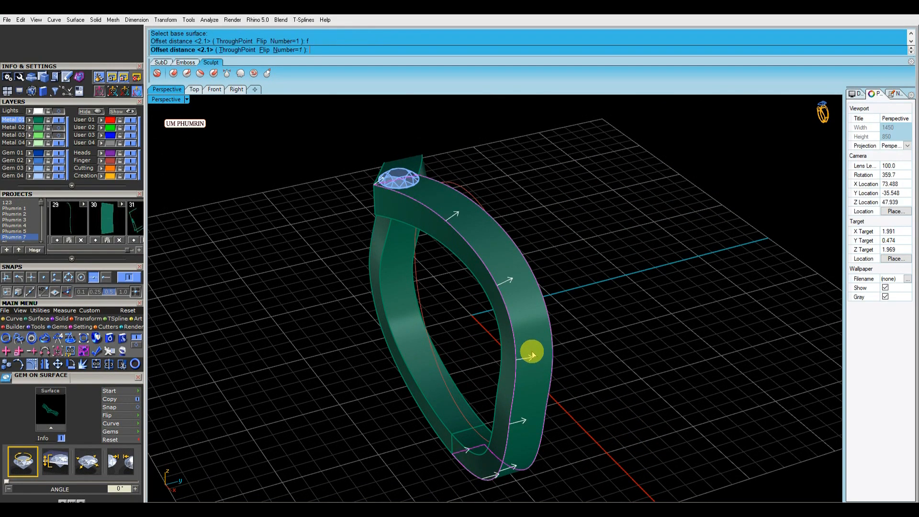
key(Return)
key(Delete)
Run Gem on Curve along the offset curve with the culet direction set to Object
click(532, 330)
text(gc)
key(Return)
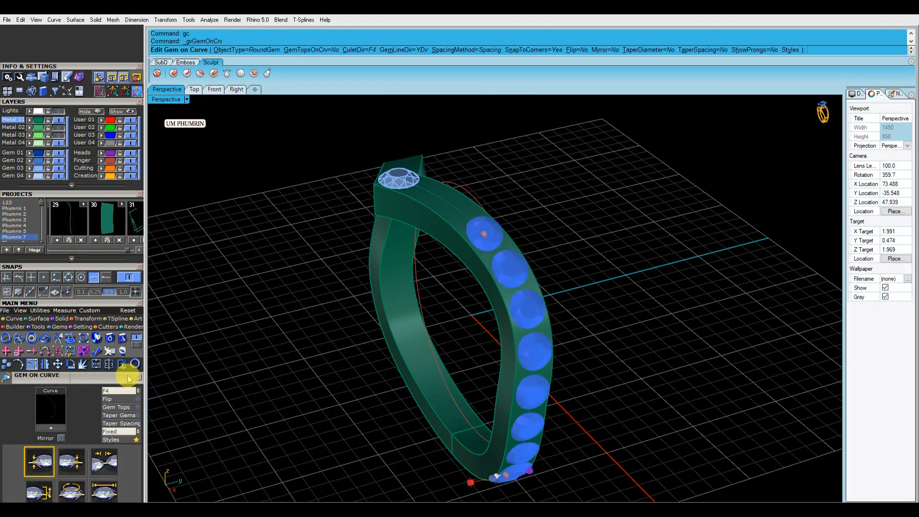
drag(127, 376, 123, 250)
click(120, 262)
right_drag(448, 223, 462, 232)
click(462, 233)
click(104, 367)
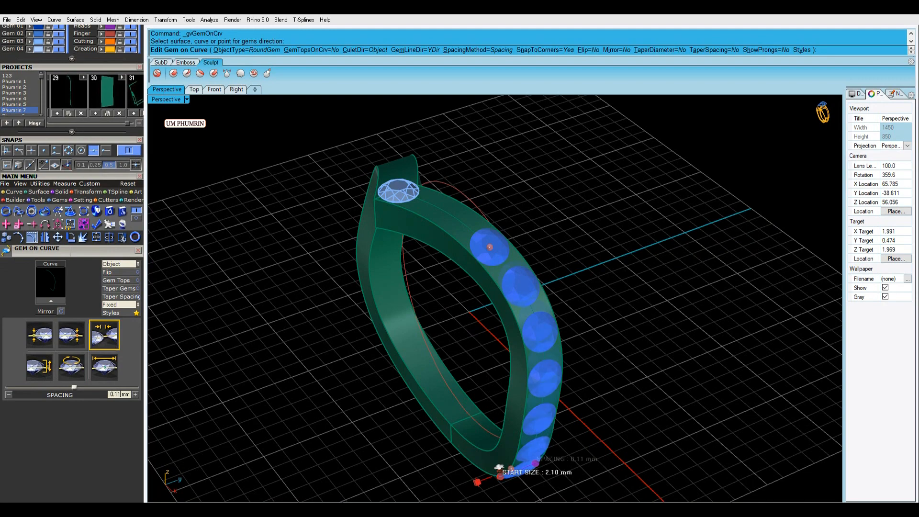
Switch to fixed spacing and move the gem row's start position to about 92%
click(116, 305)
scroll(496, 295, down, 4)
drag(507, 410, 464, 243)
scroll(515, 296, up, 6)
right_drag(463, 245, 505, 275)
scroll(514, 295, up, 10)
drag(474, 324, 459, 326)
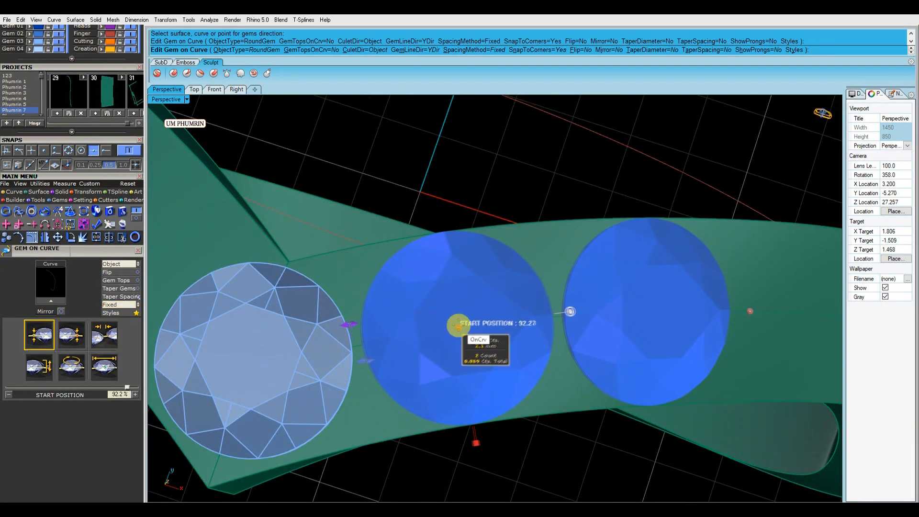
Move the gem row's end position to about 45%
scroll(464, 330, down, 10)
right_drag(484, 351, 489, 288)
drag(492, 253, 543, 387)
right_drag(545, 386, 577, 324)
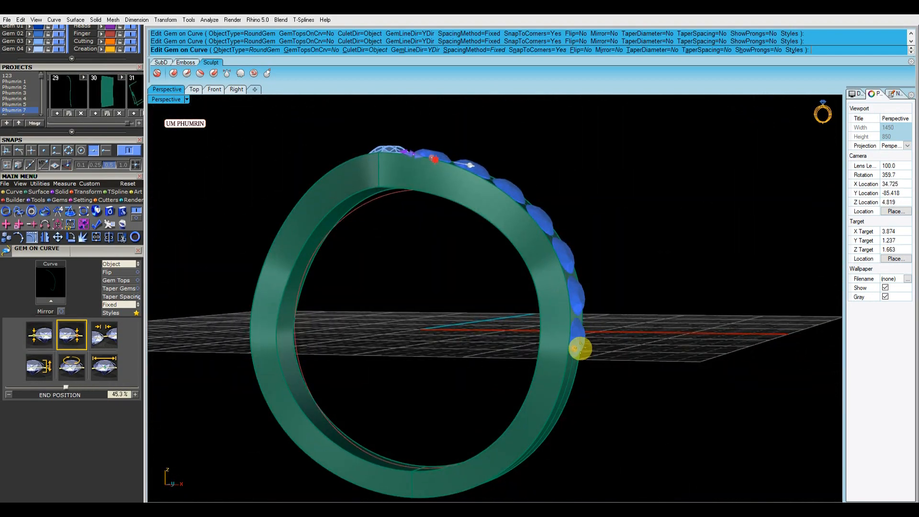
Finish the gem row and save the file
right_click(580, 348)
click(582, 341)
right_drag(582, 342, 596, 252)
text(y)
key(Return)
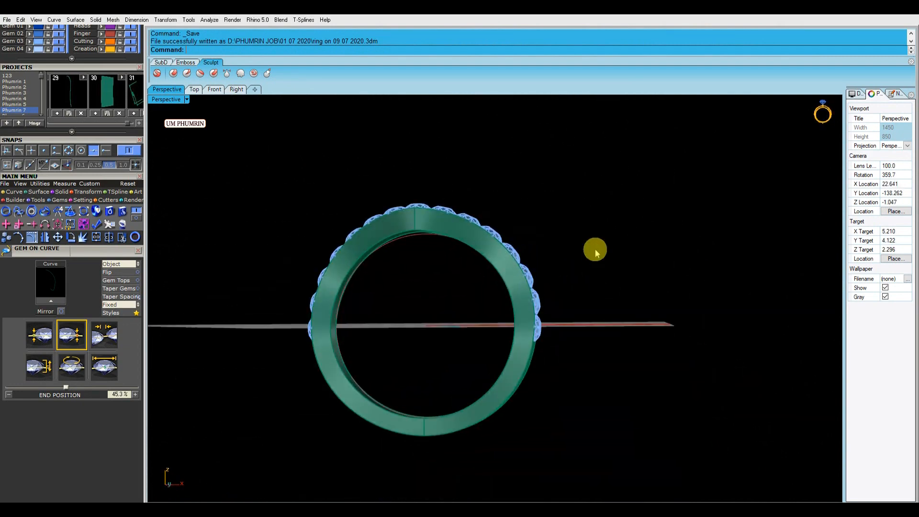
Delete all the placed gems
click(214, 89)
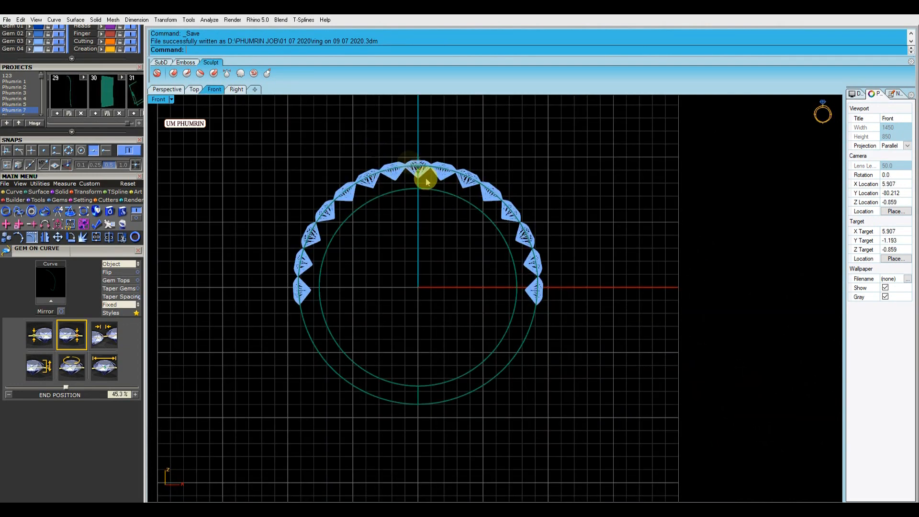
scroll(375, 148, down, 2)
scroll(406, 185, up, 3)
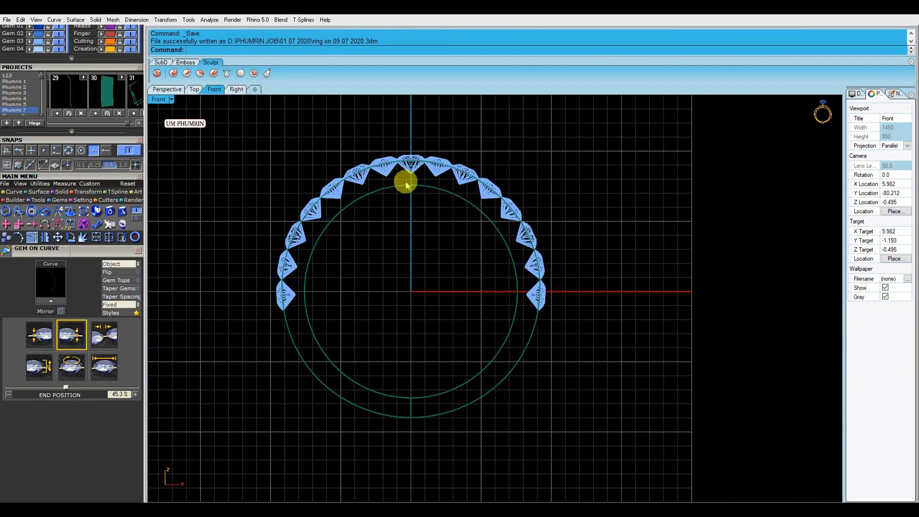
click(167, 89)
right_drag(335, 201, 417, 207)
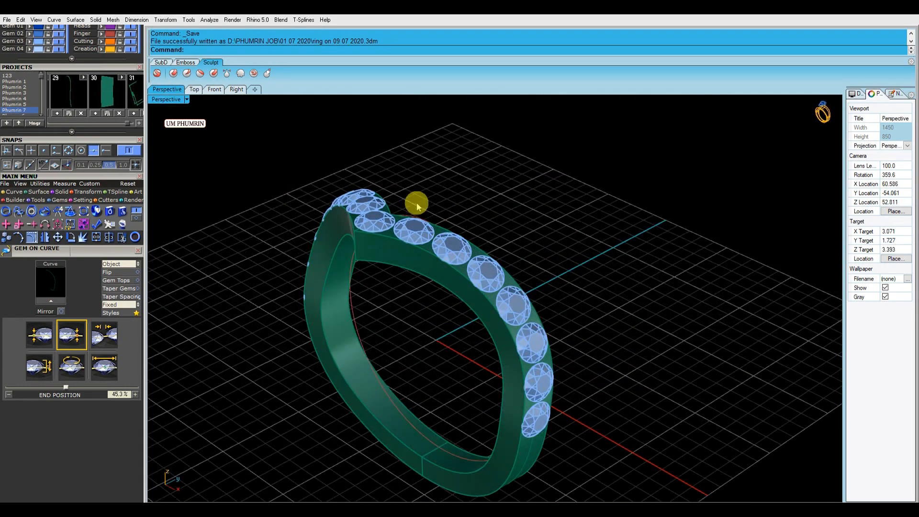
scroll(117, 66, down, 2)
right_drag(312, 169, 410, 194)
drag(228, 158, 574, 348)
key(Delete)
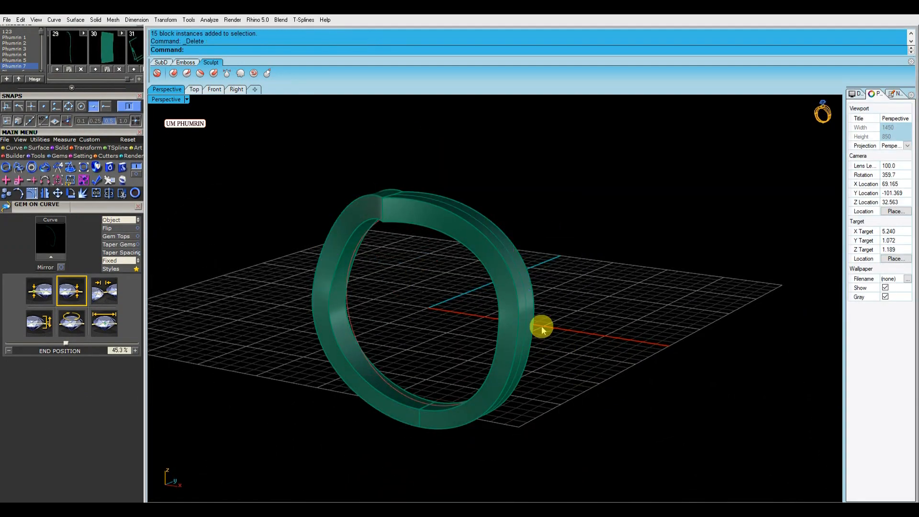
Delete the extra curve from the ring
scroll(132, 128, up, 6)
click(131, 128)
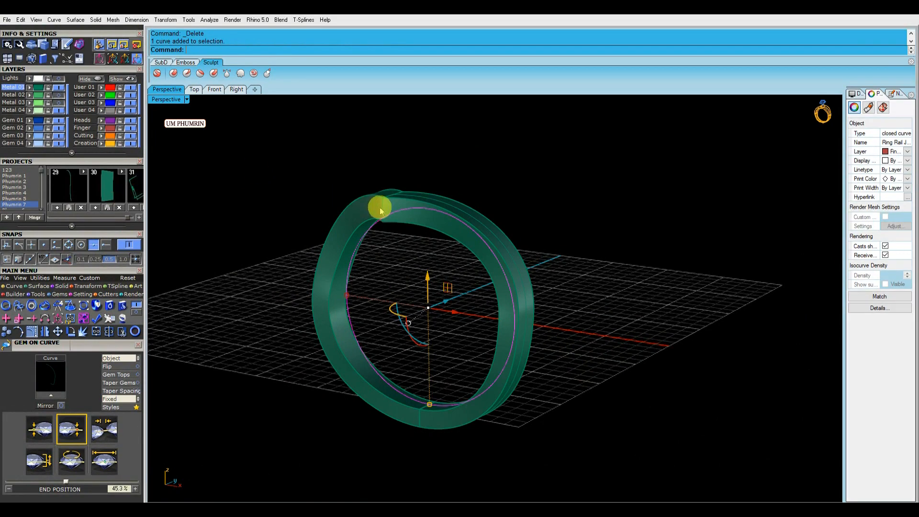
click(265, 158)
right_drag(412, 193, 414, 229)
click(430, 207)
key(Delete)
click(443, 217)
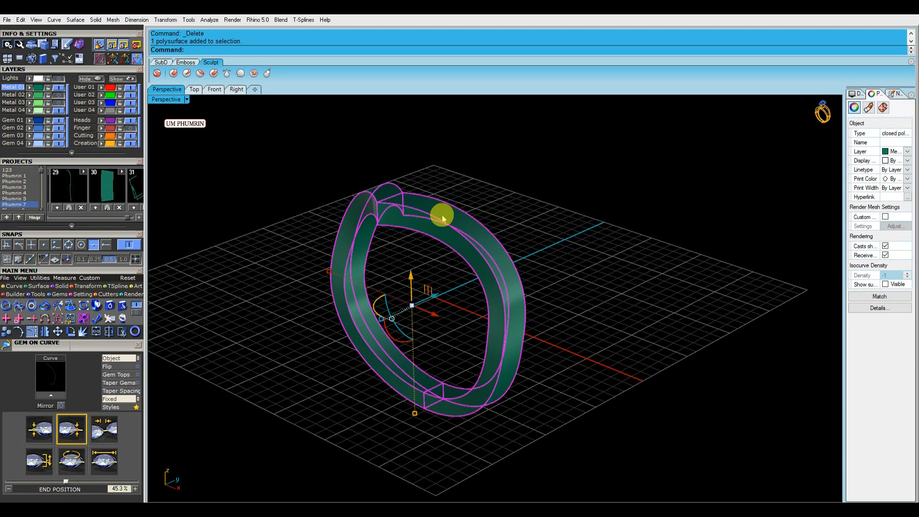
key(Delete)
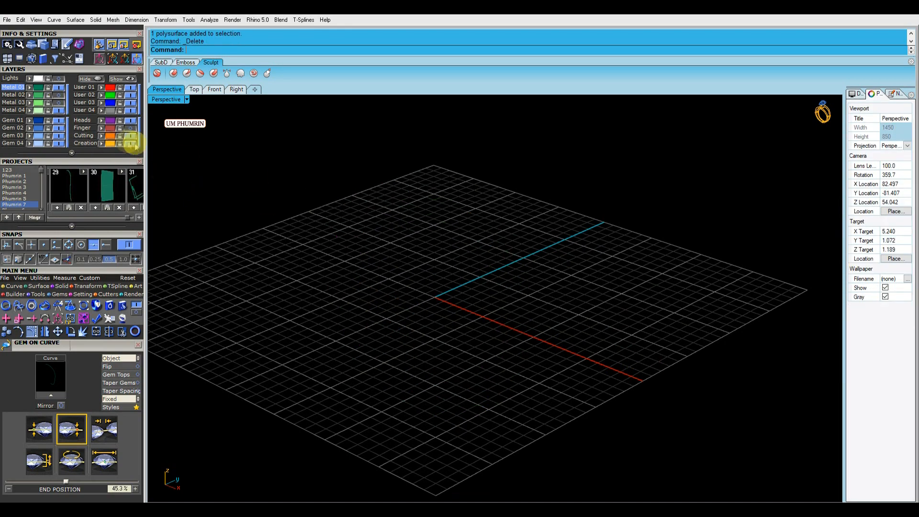
key(ctrl+z)
Start Outside Ring Rail on the ring rail curve and choose a rail profile
right_drag(414, 246, 415, 220)
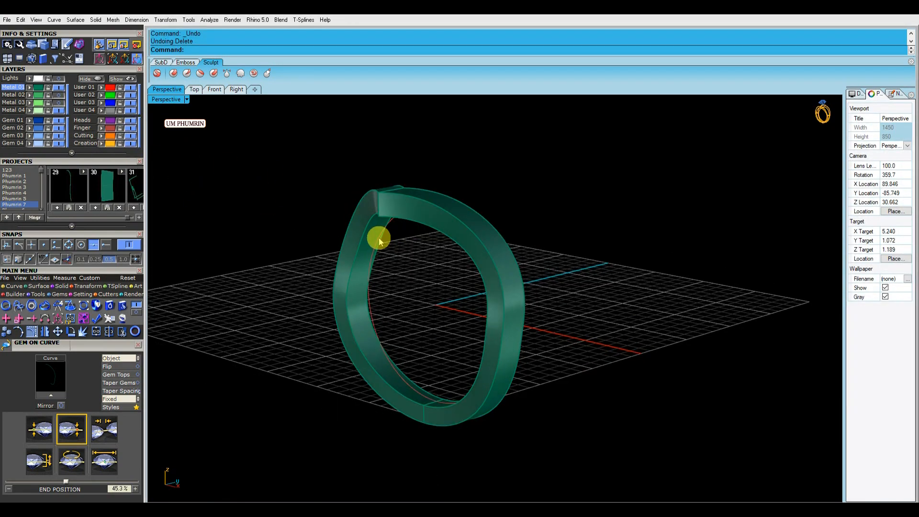
click(378, 239)
click(137, 345)
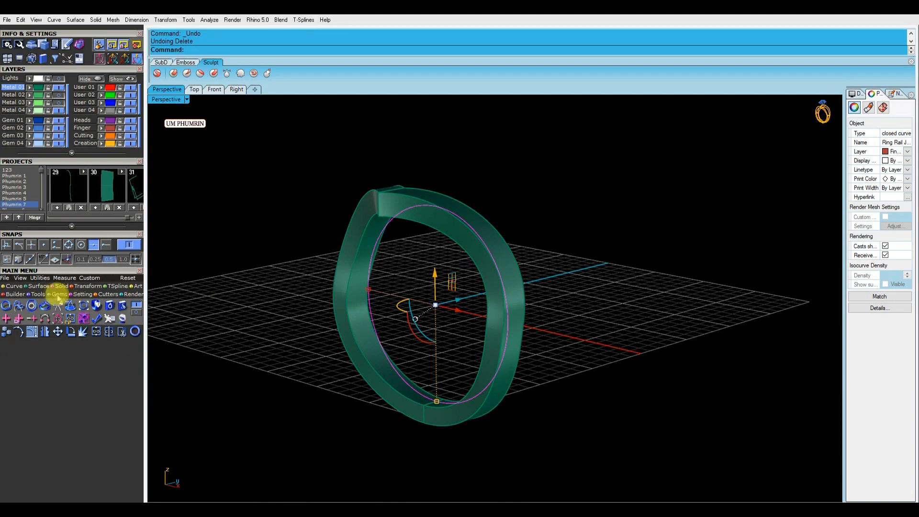
click(32, 305)
click(138, 359)
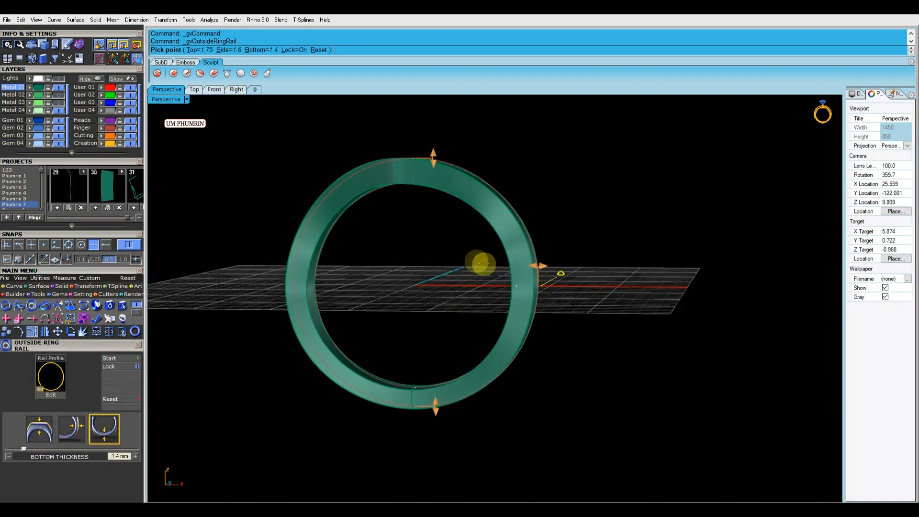
click(44, 431)
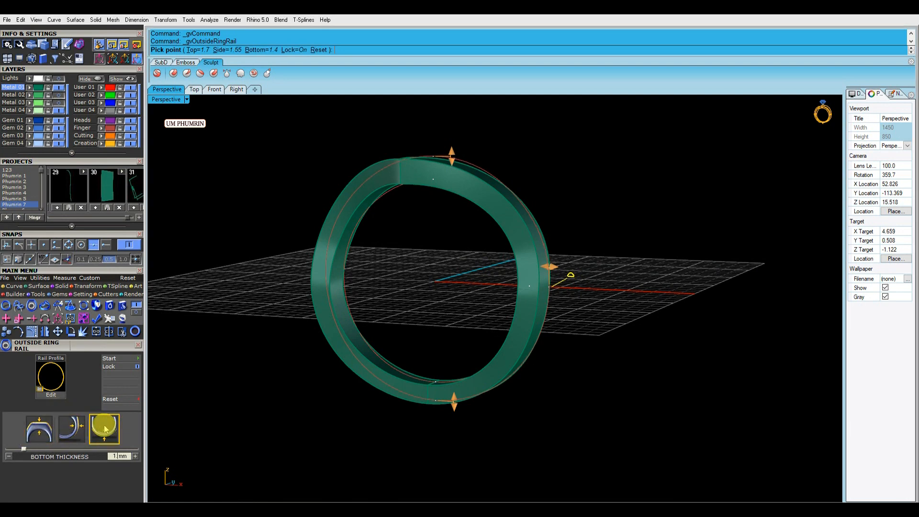
Adjust the rail profile's thickness handles and accept the outside ring rail
right_click(583, 324)
right_drag(583, 324, 479, 335)
scroll(472, 179, up, 5)
click(472, 178)
scroll(472, 178, down, 6)
right_drag(472, 178, 523, 224)
key(Return)
Try to boolean-difference the ring rail with the cylindrical band surface
click(394, 246)
scroll(536, 278, up, 5)
scroll(550, 316, down, 5)
scroll(550, 316, up, 4)
click(534, 233)
text(bd)
key(Return)
click(614, 229)
key(Return)
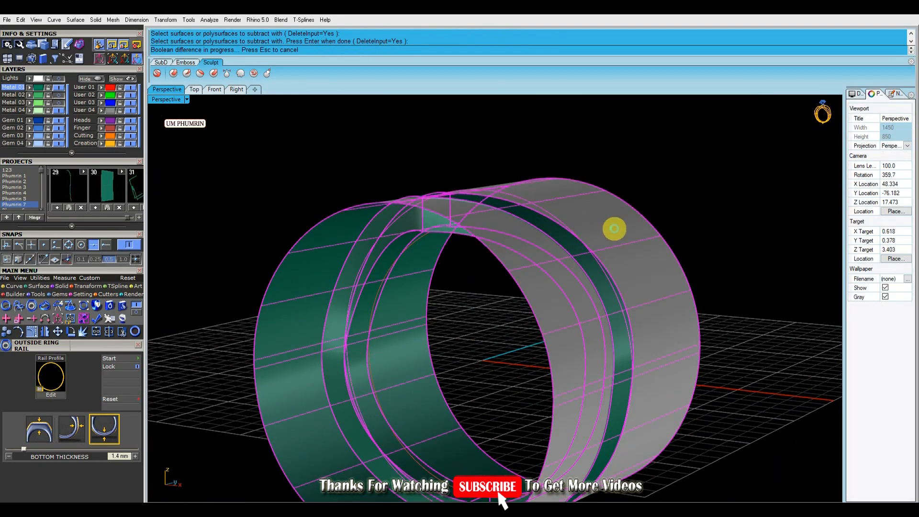
Delete the ring rail solid from the scene
right_drag(611, 225, 533, 263)
click(549, 271)
click(564, 289)
key(Delete)
Pull the ring rail curve onto the cylindrical band surface
right_drag(564, 293, 497, 212)
click(499, 218)
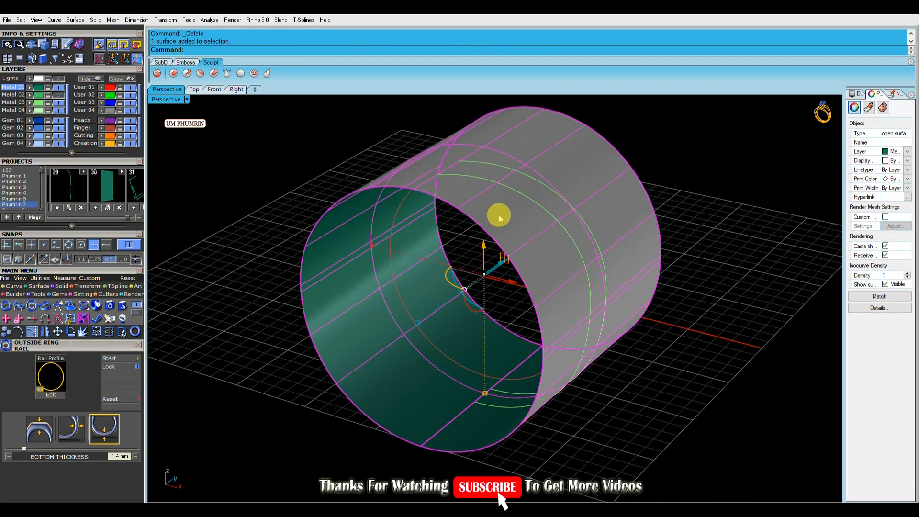
click(95, 245)
click(13, 286)
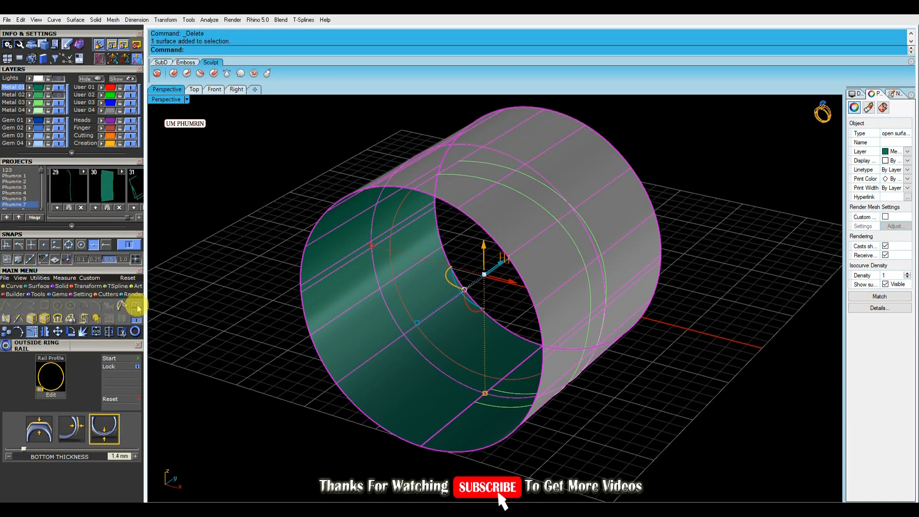
click(66, 318)
right_click(550, 190)
right_drag(532, 190, 599, 210)
click(663, 202)
Delete the extra pulled curve in the Front view
click(216, 90)
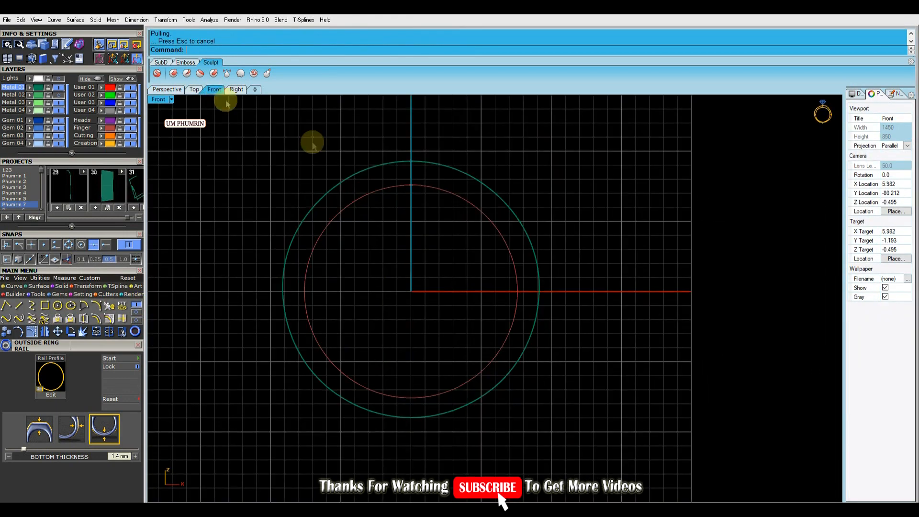
click(169, 90)
right_drag(501, 244, 501, 207)
click(473, 239)
key(Delete)
Edit the outside ring rail from its curve, switching to the side-thickness rail profile
click(493, 171)
key(F6)
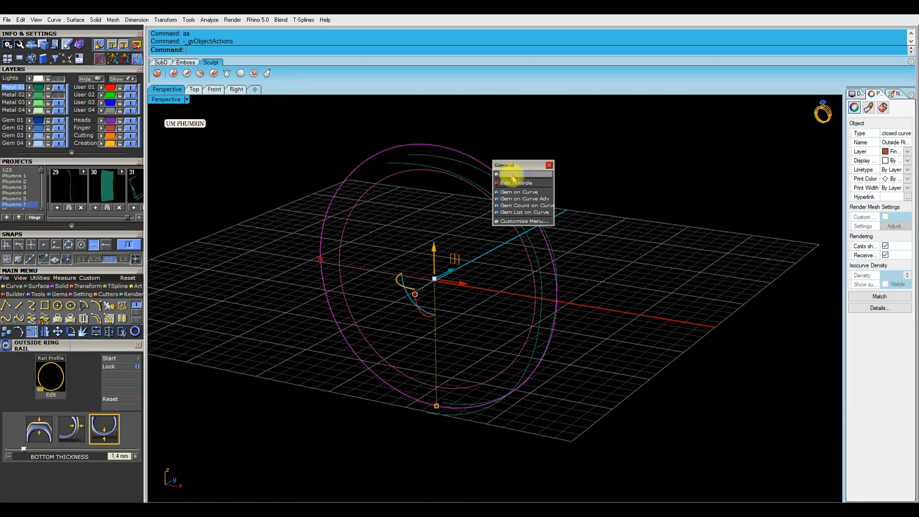
click(515, 183)
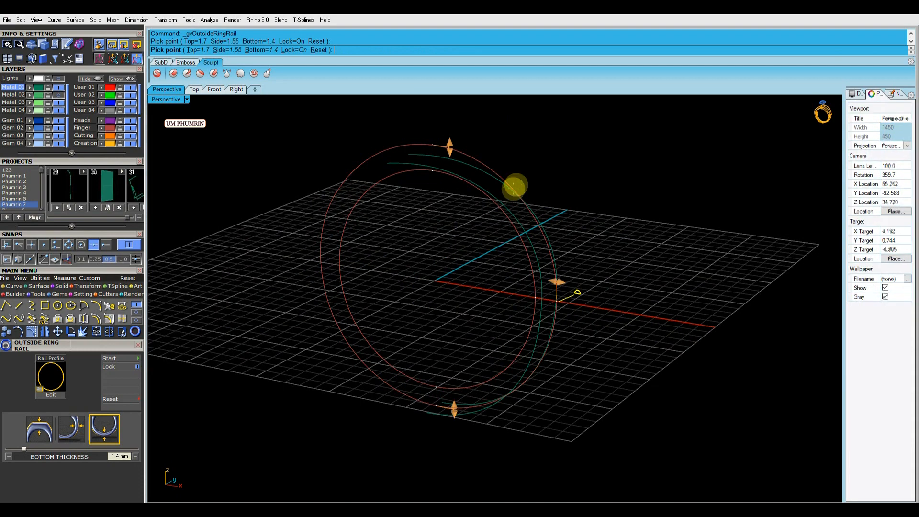
click(84, 423)
right_drag(263, 401, 504, 258)
right_click(493, 343)
Select and delete the duplicate cylindrical surface
click(477, 178)
right_drag(519, 203, 498, 214)
key(ctrl+e)
click(589, 218)
right_drag(632, 222, 693, 231)
click(693, 231)
mouse_move(565, 225)
right_down()
mouse_move(620, 189)
mouse_move(558, 209)
right_up()
click(598, 199)
scroll(518, 180, up, 4)
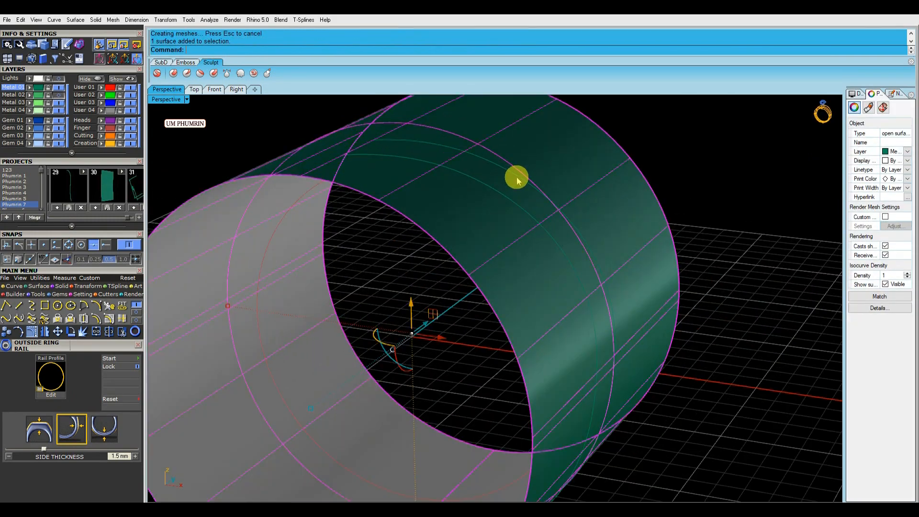
click(522, 182)
key(Delete)
Start pulling the ring curve onto the cylindrical surface again
click(527, 211)
right_drag(527, 212, 483, 222)
click(483, 222)
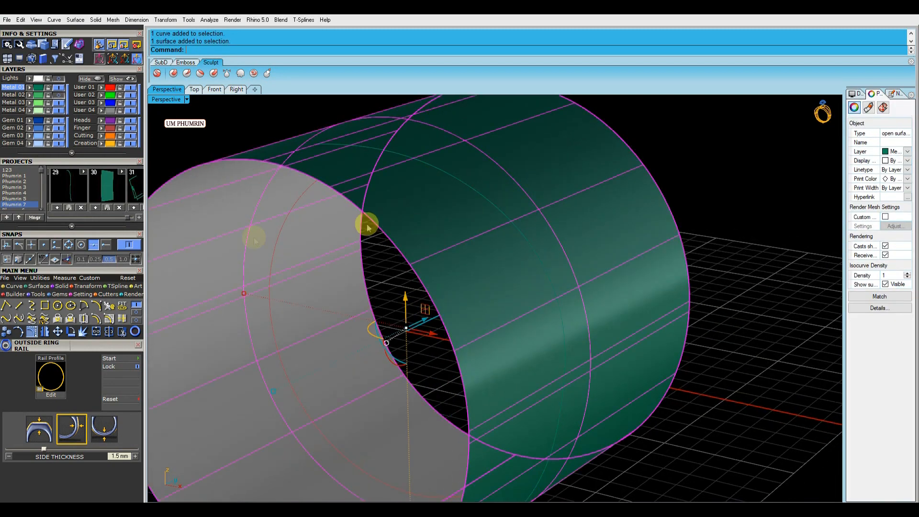
click(48, 325)
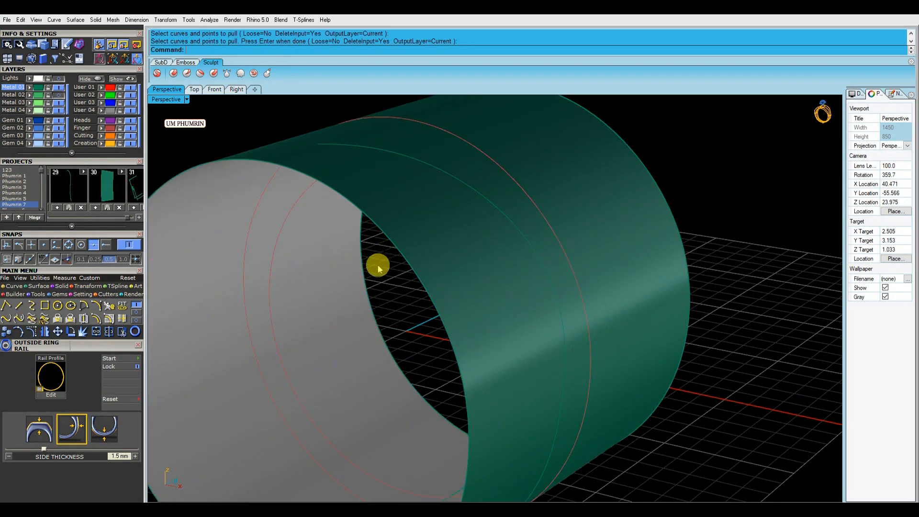
click(484, 226)
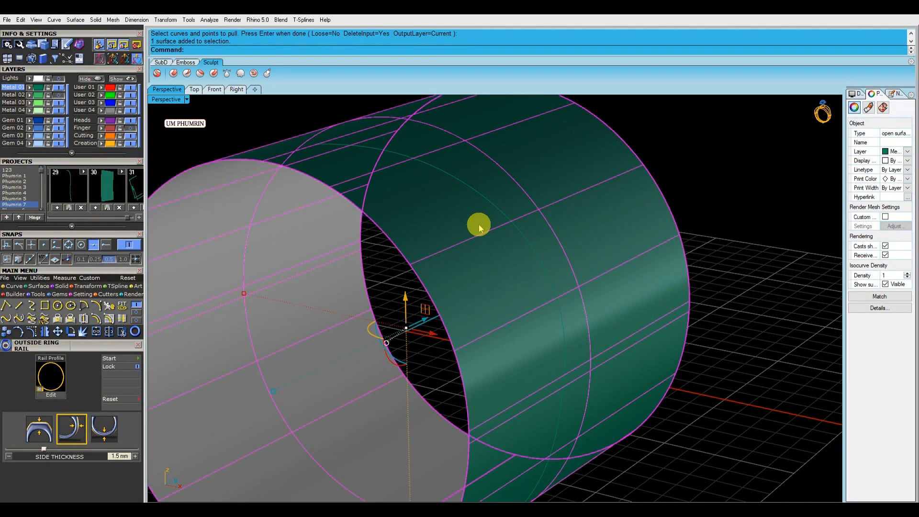
click(407, 266)
Delete the extra curve left on the cylinder
click(59, 95)
scroll(443, 208, down, 4)
click(447, 211)
right_drag(445, 222, 519, 194)
key(Delete)
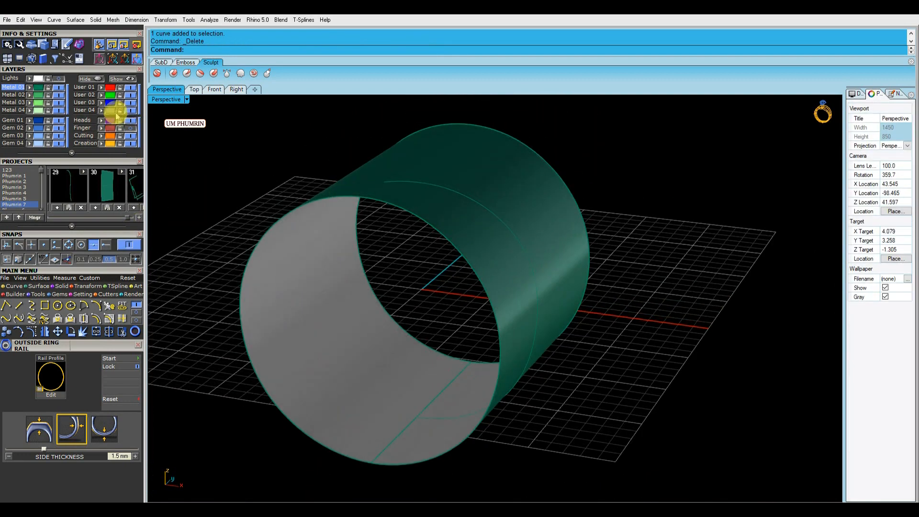
Pull back the outside ring curve onto the cylindrical surface
click(420, 160)
click(478, 187)
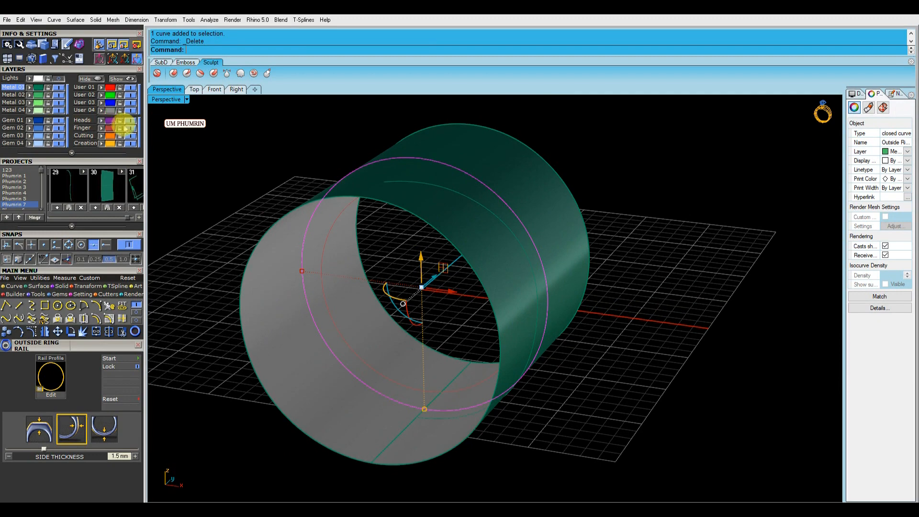
click(58, 96)
right_drag(424, 168, 392, 176)
click(392, 176)
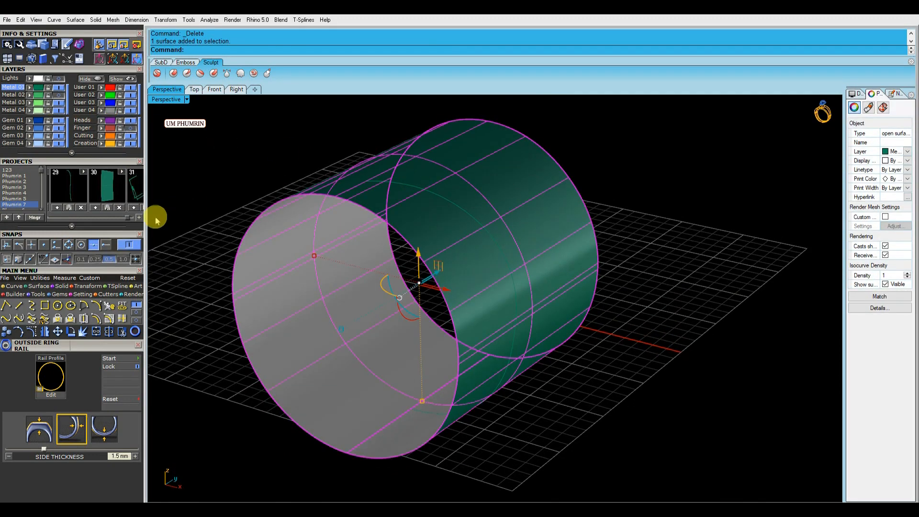
click(57, 318)
click(473, 216)
right_click(474, 215)
right_drag(474, 216, 525, 217)
click(595, 211)
click(553, 217)
right_drag(594, 211, 453, 268)
click(494, 245)
Offset the curve on the cylindrical surface by 1.05 mm
key(ctrl+r)
key(Return)
key(Return)
click(481, 256)
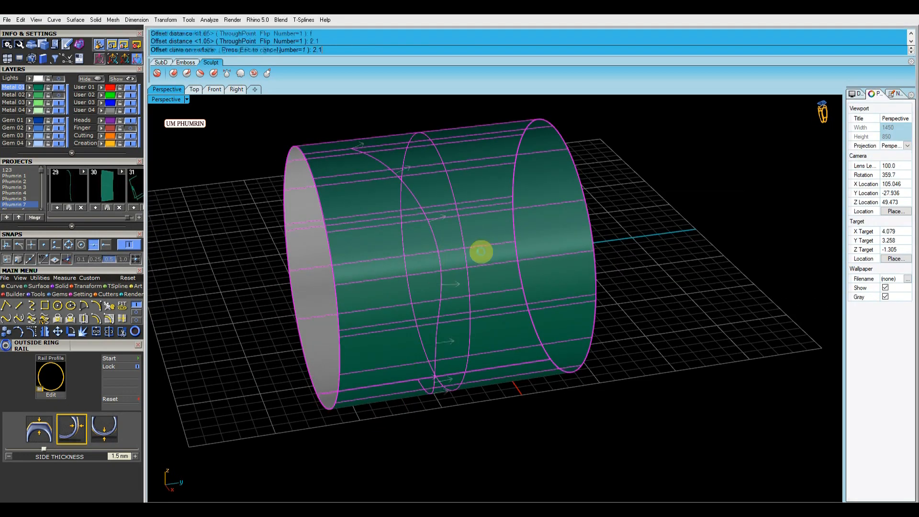
right_drag(553, 252, 410, 181)
click(408, 176)
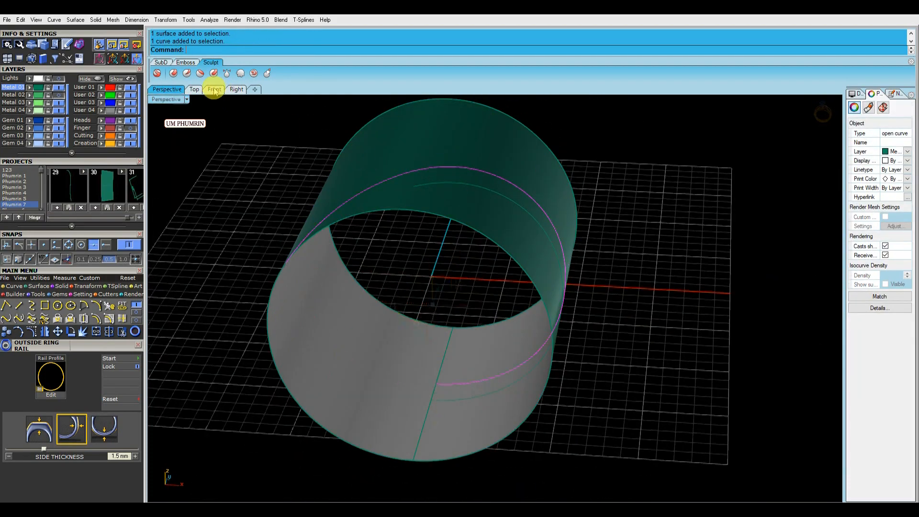
Draw a vertical line through the ring centre in the Front view and trim the curves with it
click(214, 90)
text(l)
key(Return)
click(297, 103)
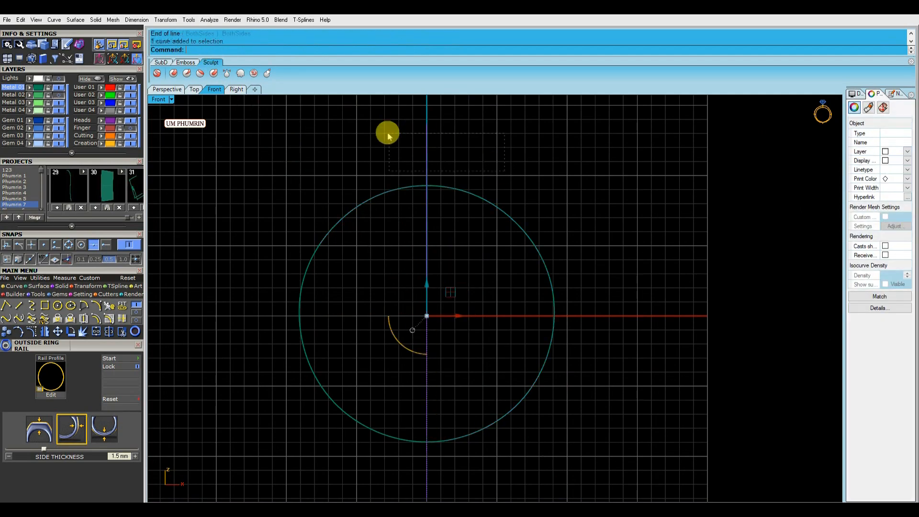
right_drag(386, 132, 397, 157)
click(364, 258)
key(Return)
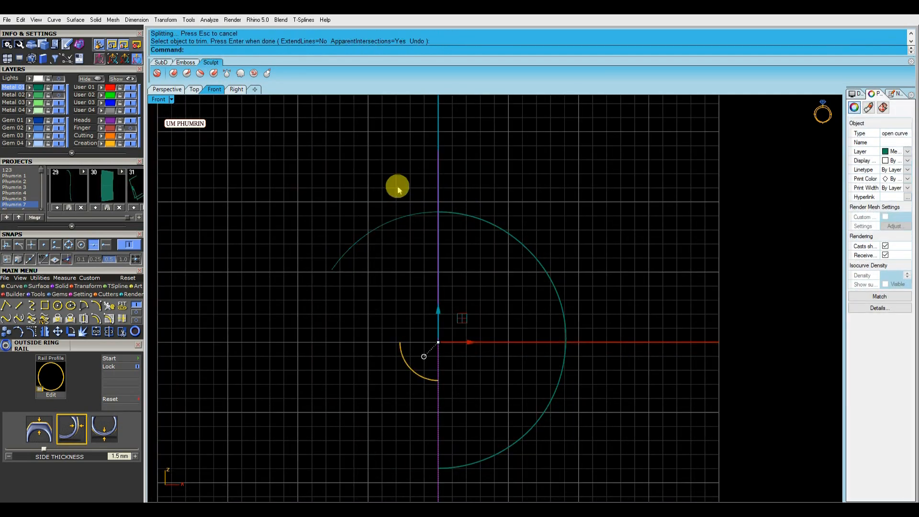
key(Escape)
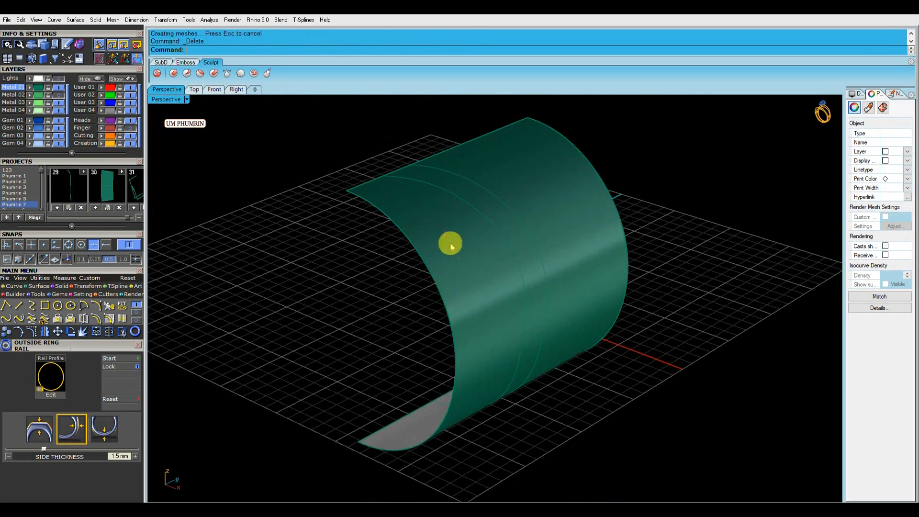
Split the cylindrical surface along the curves to isolate the band strip
click(480, 246)
right_drag(480, 246, 454, 263)
text(Ss)
key(Return)
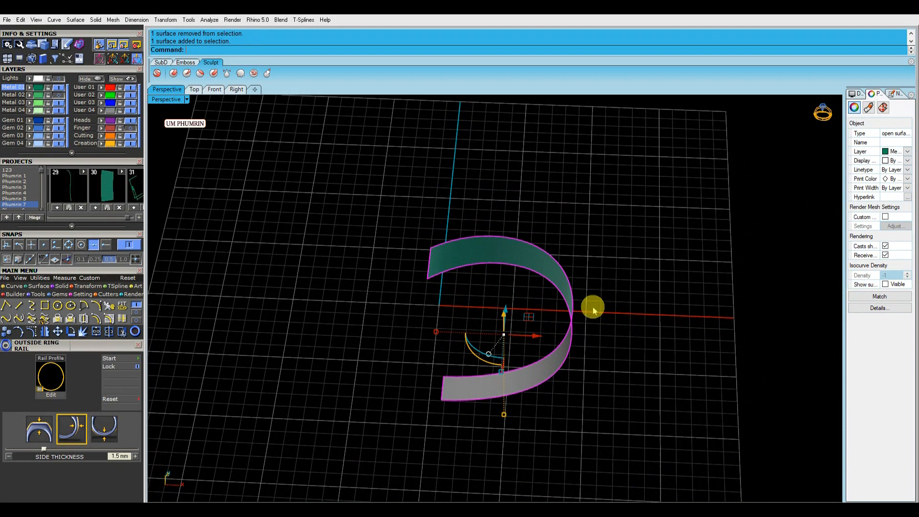
Offset the band strip into a solid and flip its offset direction
click(460, 314)
right_drag(413, 245, 432, 275)
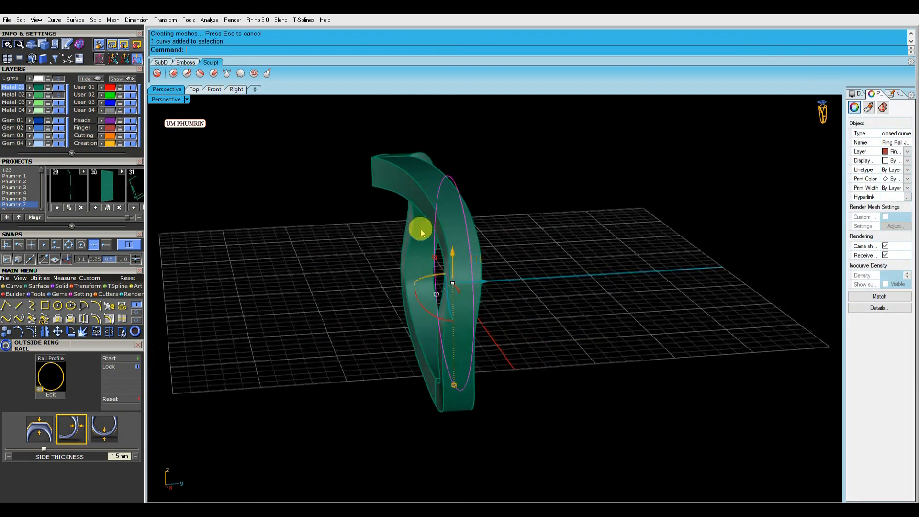
mouse_move(421, 230)
right_down()
mouse_move(468, 236)
mouse_move(430, 229)
right_up()
right_drag(369, 233, 488, 237)
text(flip)
key(Return)
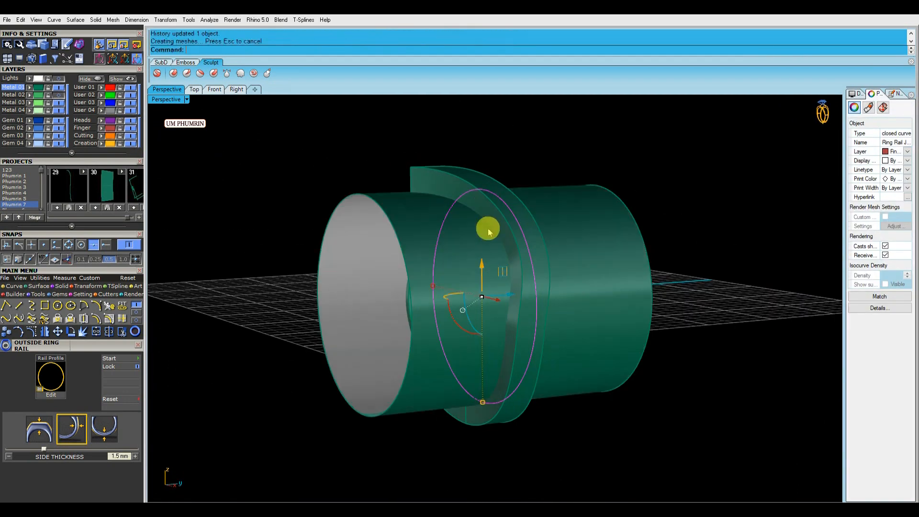
Boolean-difference the cylinder from the ring solid to form the V-shaped band
click(477, 200)
text(bd)
key(Return)
click(458, 242)
key(Return)
scroll(458, 242, down, 2)
click(131, 128)
right_drag(249, 165, 411, 245)
scroll(460, 286, up, 6)
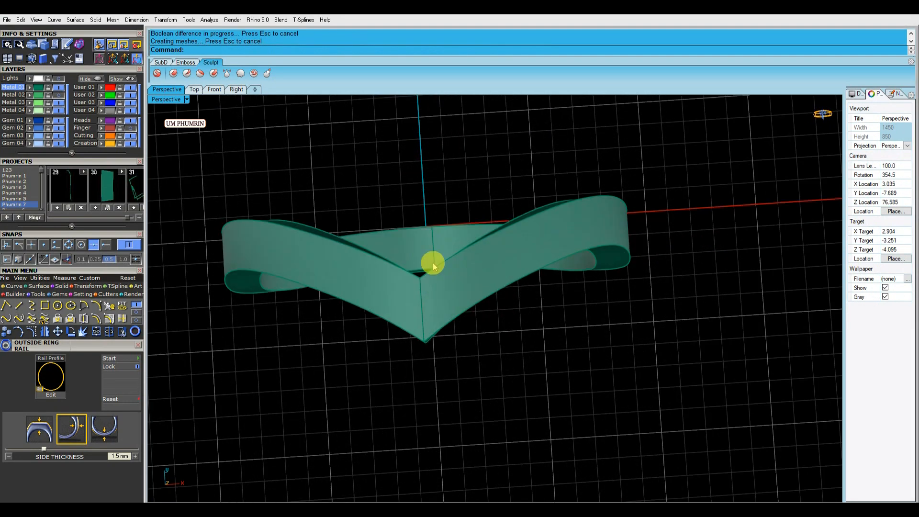
Place a round gem on the band surface at the point of the V
text(gs)
key(Return)
click(432, 290)
scroll(431, 293, up, 4)
click(430, 296)
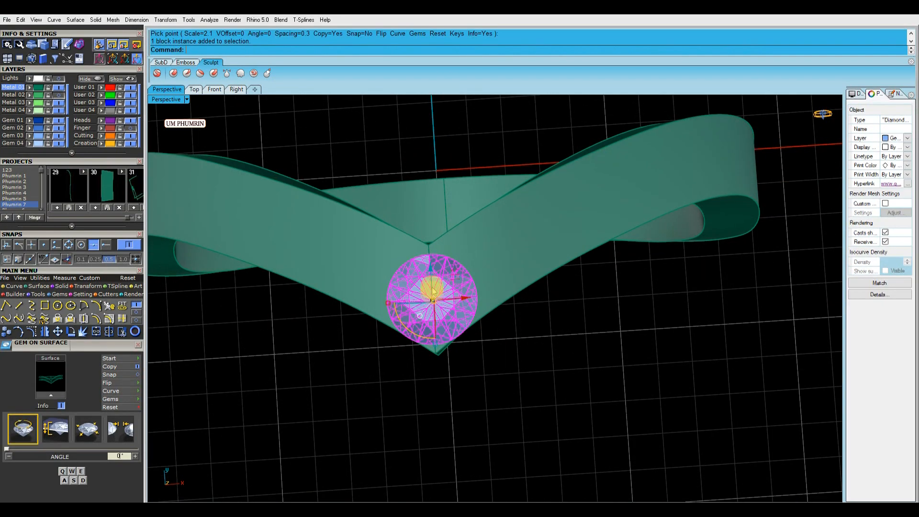
scroll(431, 295, up, 2)
click(607, 332)
scroll(607, 332, down, 5)
right_drag(607, 332, 455, 309)
scroll(425, 215, up, 3)
click(498, 293)
key(Return)
Offset a curve on the band surface by 1.05 mm, flipped inward
text(os)
key(Return)
click(533, 291)
text(f)
key(Return)
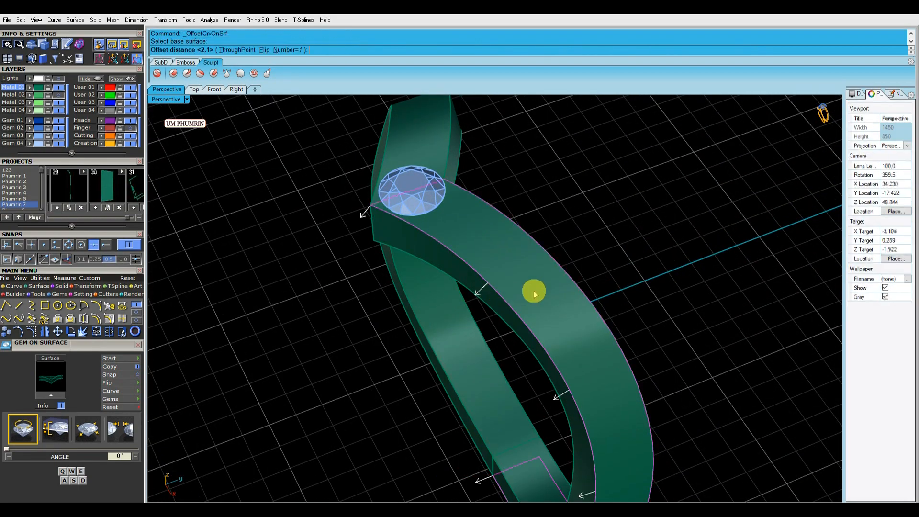
text(1.05)
key(Return)
key(Delete)
click(541, 292)
key(Return)
Set gems along the offset curve with 2.1 mm start size, fixed spacing, start position 91.7% and end position 46.4%
text(gc)
key(Return)
scroll(543, 293, down, 5)
shift+right_drag(547, 309, 516, 285)
scroll(115, 359, down, 2)
click(119, 306)
click(491, 255)
click(111, 413)
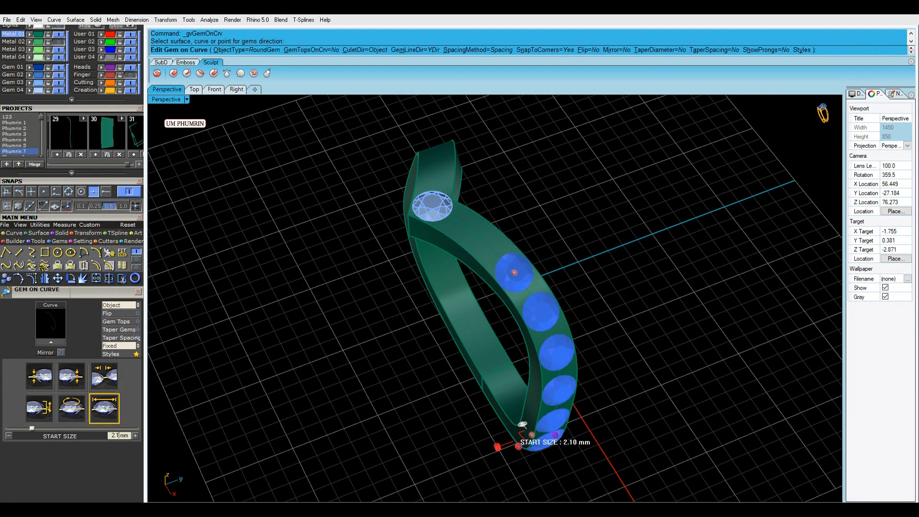
click(113, 346)
drag(532, 435, 469, 225)
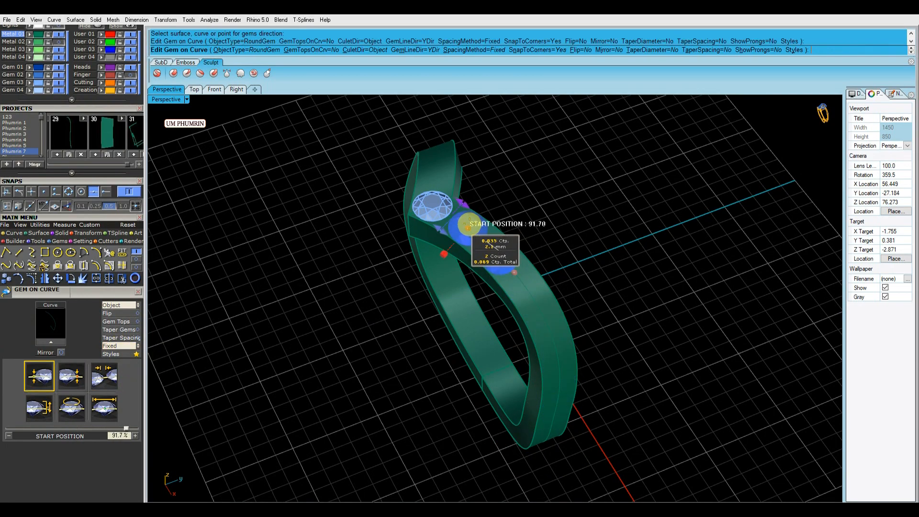
scroll(469, 225, up, 7)
scroll(512, 273, down, 8)
right_drag(494, 444, 642, 223)
scroll(642, 223, down, 6)
drag(589, 181, 619, 271)
right_drag(619, 271, 630, 261)
scroll(630, 261, up, 4)
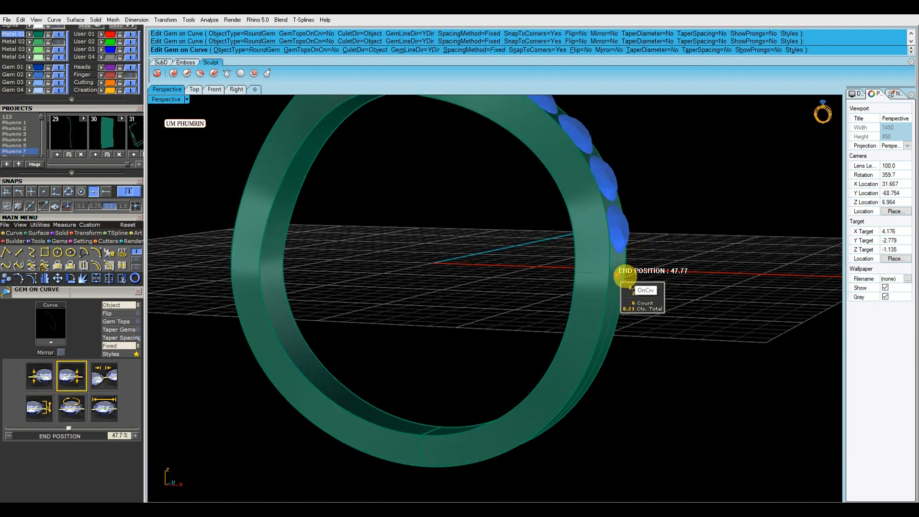
scroll(628, 283, down, 5)
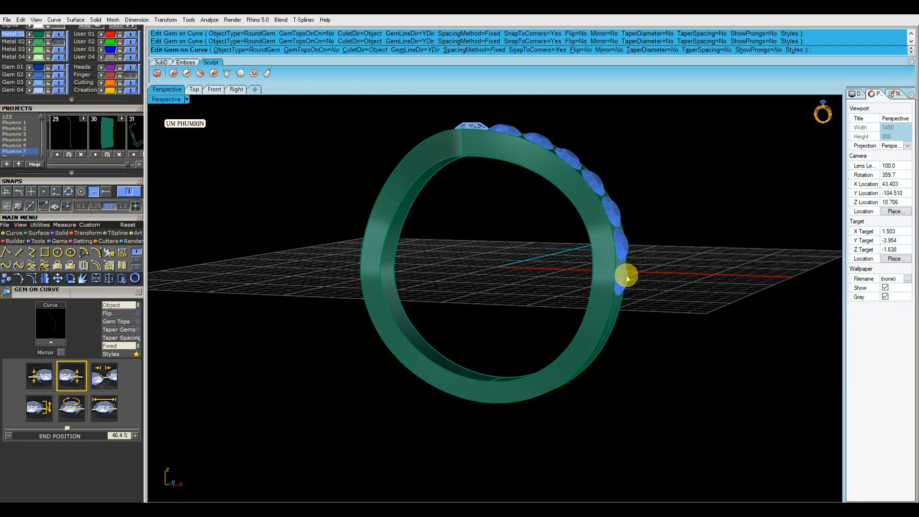
key(Return)
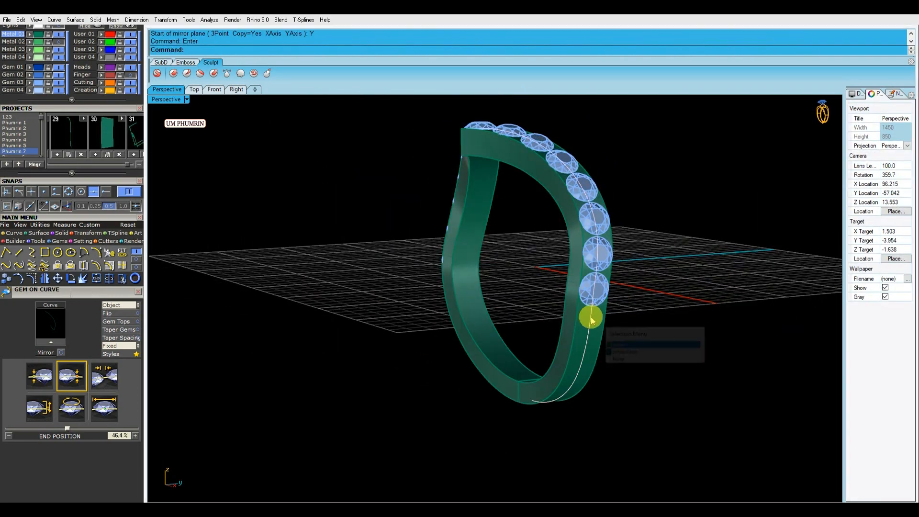
Delete the helper curve and select all the ring parts
click(622, 344)
key(Delete)
right_drag(604, 328, 509, 223)
scroll(582, 320, down, 5)
scroll(494, 295, up, 5)
right_drag(483, 293, 561, 314)
Lock the selected ring parts
key(ctrl+s)
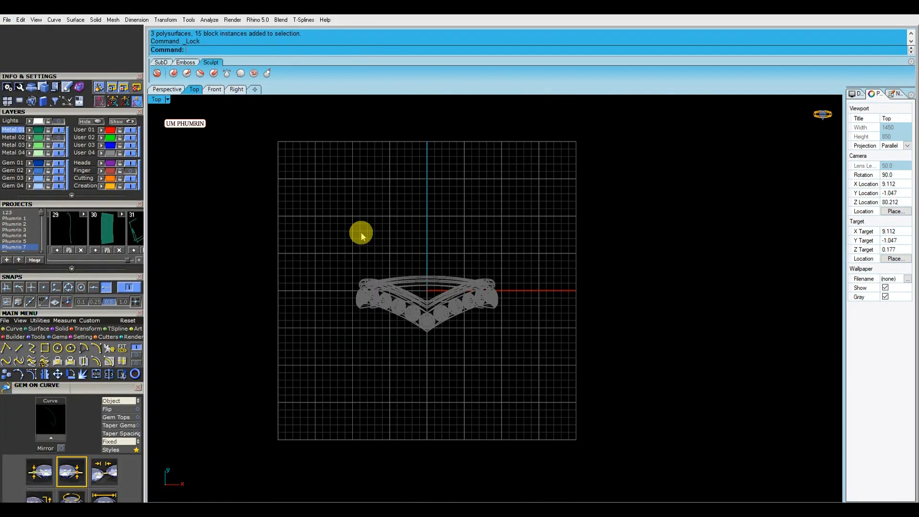
right_drag(359, 232, 360, 252)
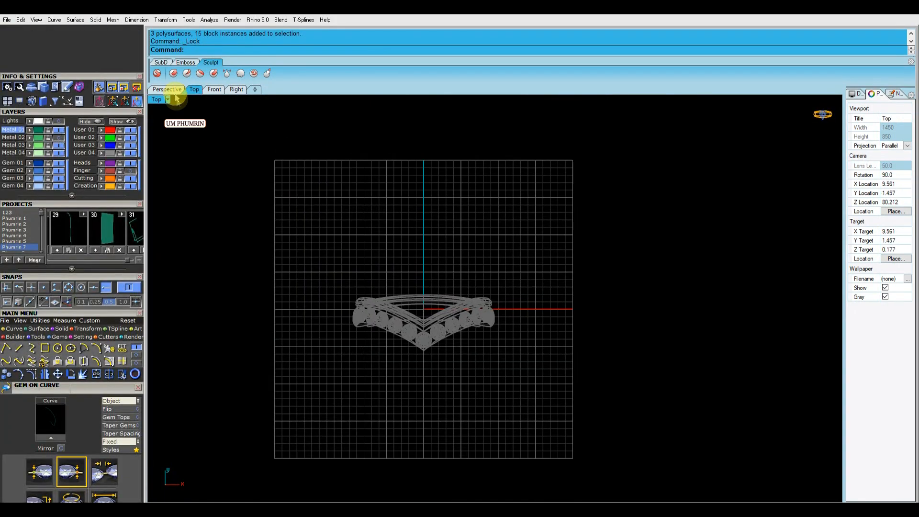
click(173, 89)
right_drag(430, 273, 471, 252)
key(ctrl+s)
click(194, 88)
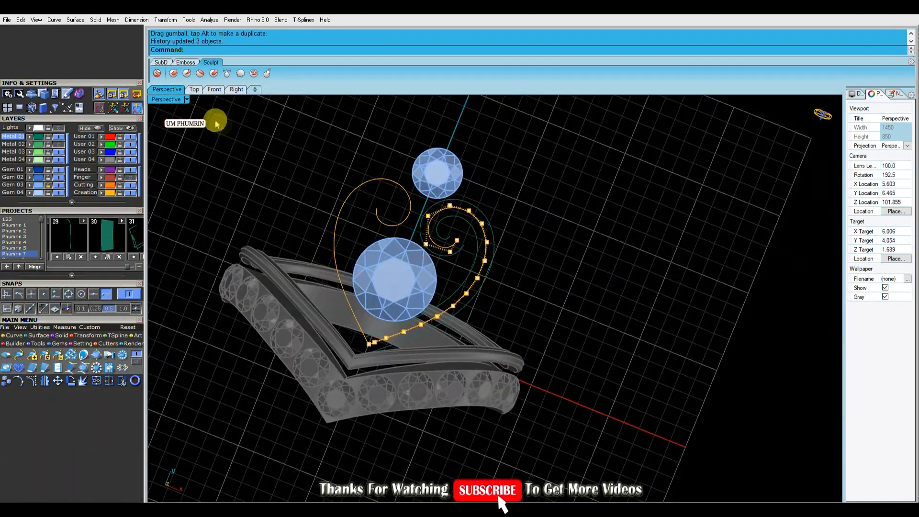
In the Top view, reshape the right side of the heart-shaped curve by moving its control points
click(194, 89)
scroll(565, 287, down, 4)
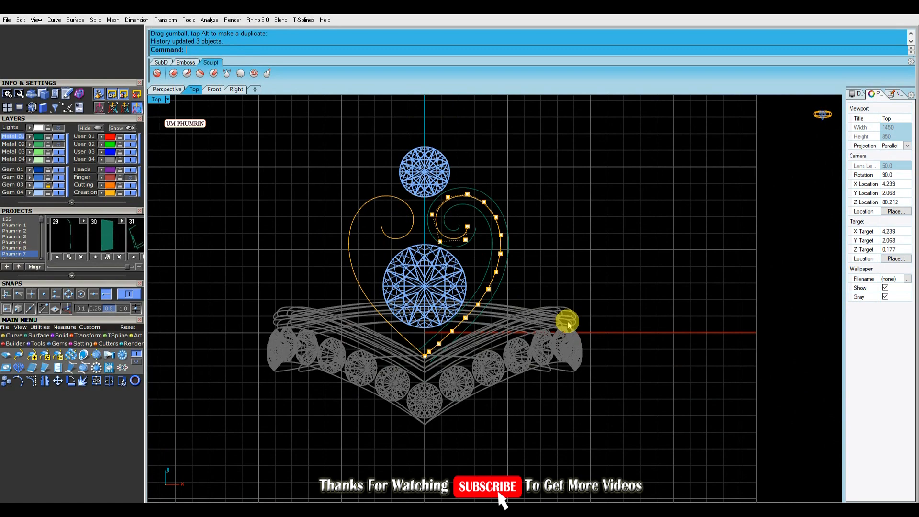
scroll(435, 300, up, 6)
scroll(435, 302, down, 2)
click(438, 303)
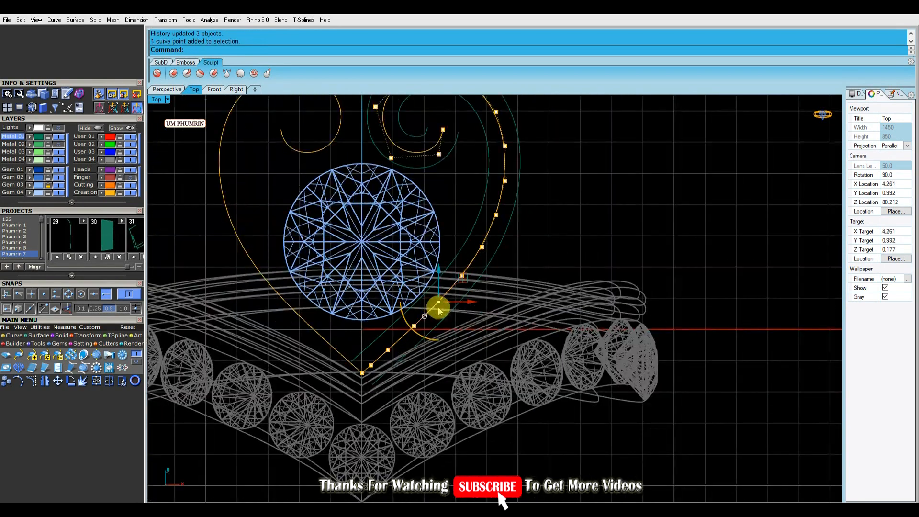
scroll(434, 285, up, 2)
click(390, 262)
click(439, 306)
scroll(454, 307, up, 10)
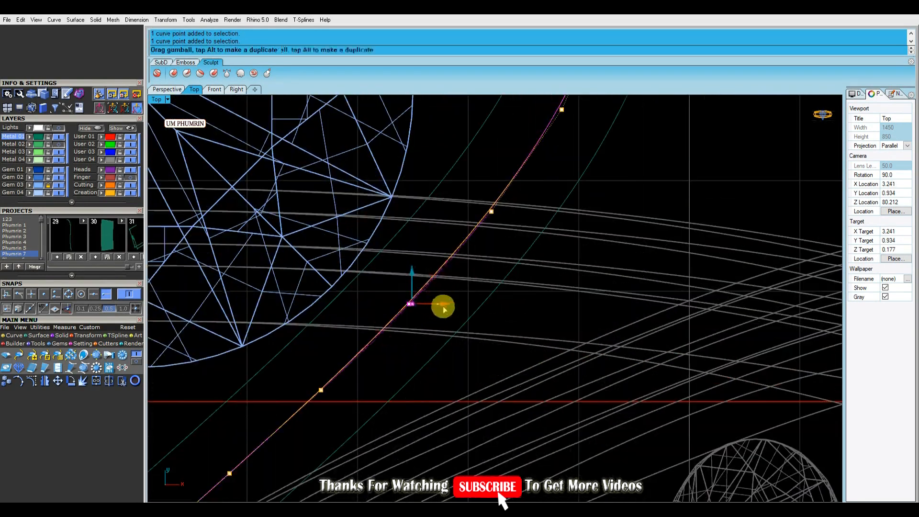
drag(439, 307, 440, 306)
scroll(439, 306, down, 10)
scroll(398, 349, up, 6)
drag(363, 294, 425, 334)
scroll(434, 314, up, 6)
drag(424, 310, 427, 310)
scroll(427, 309, down, 4)
scroll(496, 281, up, 4)
drag(398, 355, 398, 355)
scroll(398, 355, down, 5)
scroll(424, 254, up, 5)
scroll(509, 290, down, 5)
drag(510, 290, 527, 292)
scroll(527, 283, up, 5)
scroll(527, 292, down, 5)
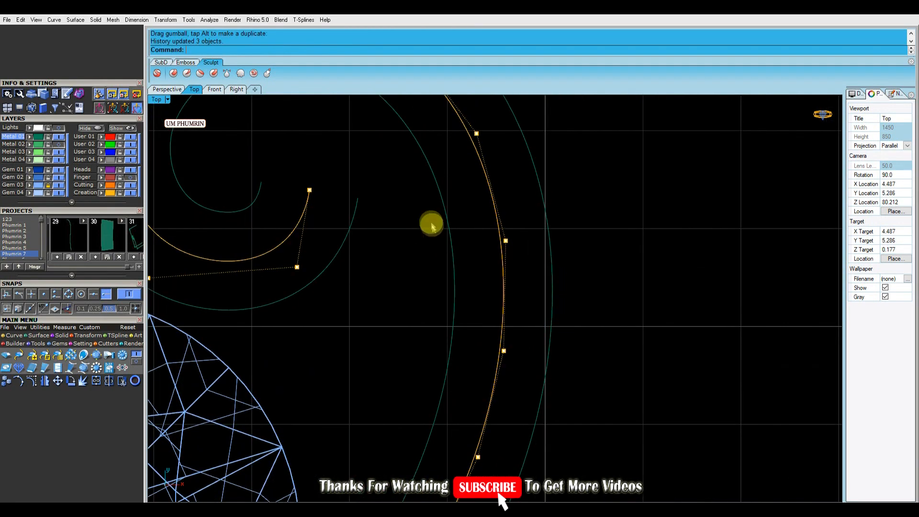
Adjust the heart curve's upper control points and rebuild the curve
scroll(526, 244, up, 5)
drag(526, 241, 526, 240)
scroll(526, 258, down, 6)
right_drag(527, 262, 542, 314)
click(499, 213)
scroll(522, 228, up, 4)
drag(522, 211, 522, 212)
click(526, 340)
drag(547, 341, 548, 337)
scroll(550, 329, down, 8)
click(521, 299)
right_click(521, 293)
click(657, 273)
click(585, 287)
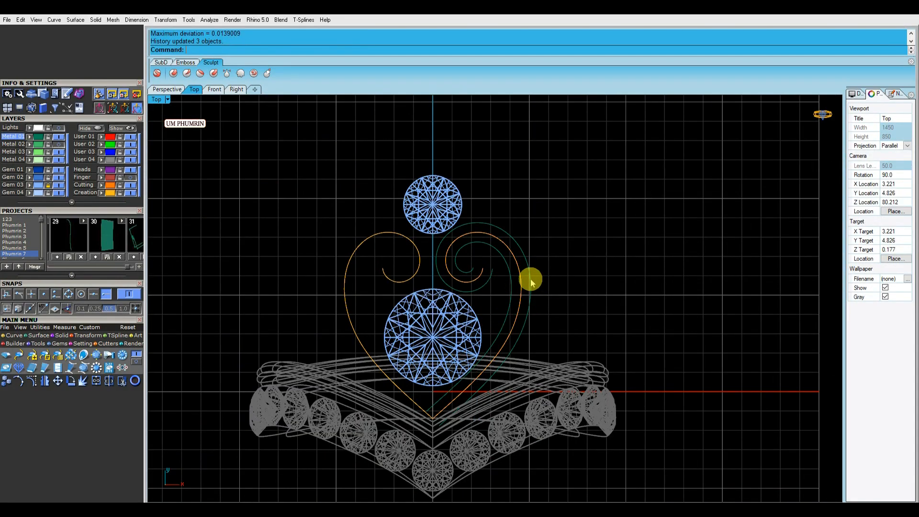
Return to the Perspective view and save the file
click(167, 89)
right_drag(478, 199, 574, 275)
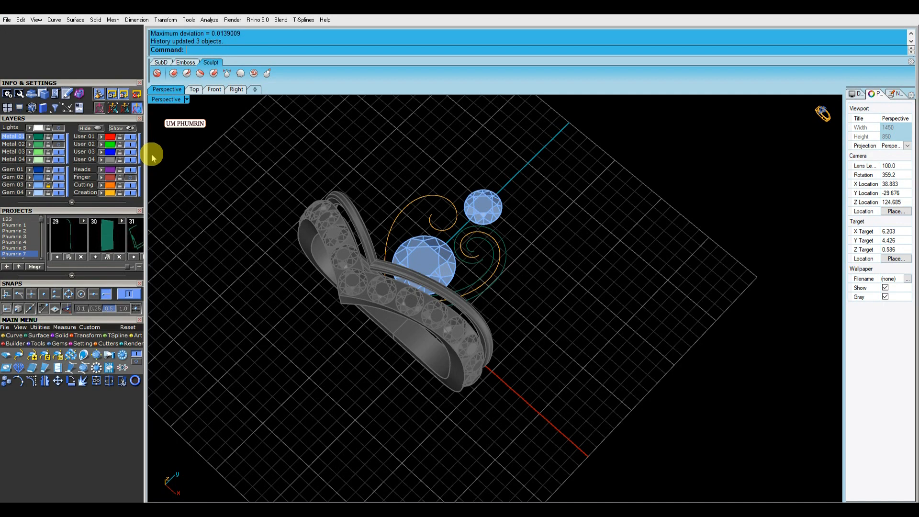
right_drag(239, 201, 362, 188)
key(ctrl+s)
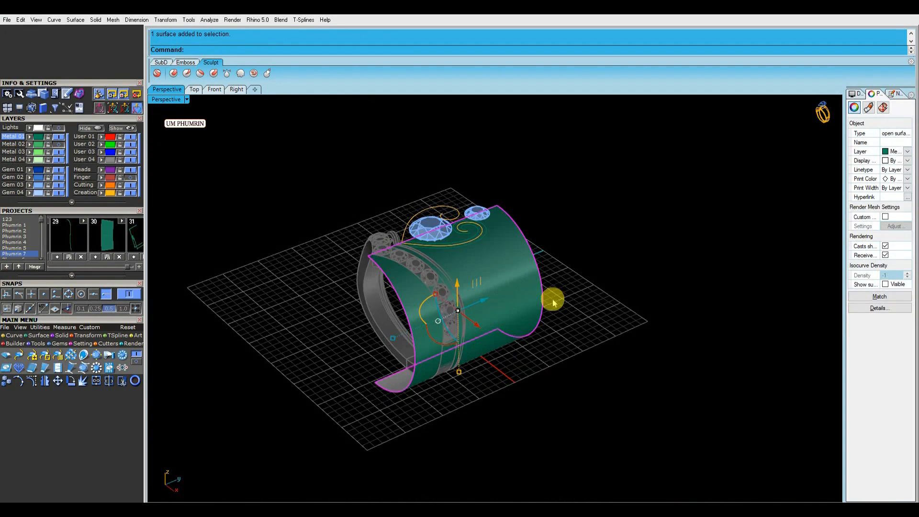
Draw a spiral curve on the cylindrical surface beside the gem band
right_drag(550, 300, 494, 286)
click(538, 302)
key(Escape)
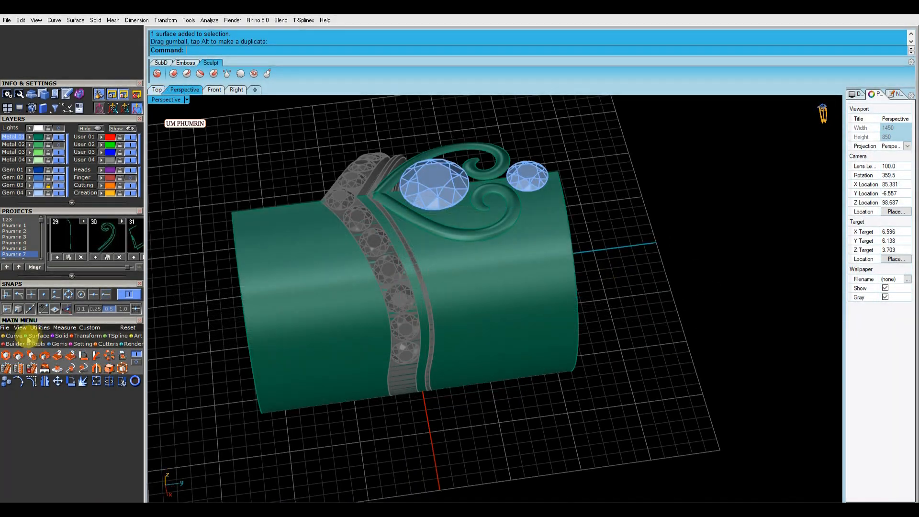
click(25, 337)
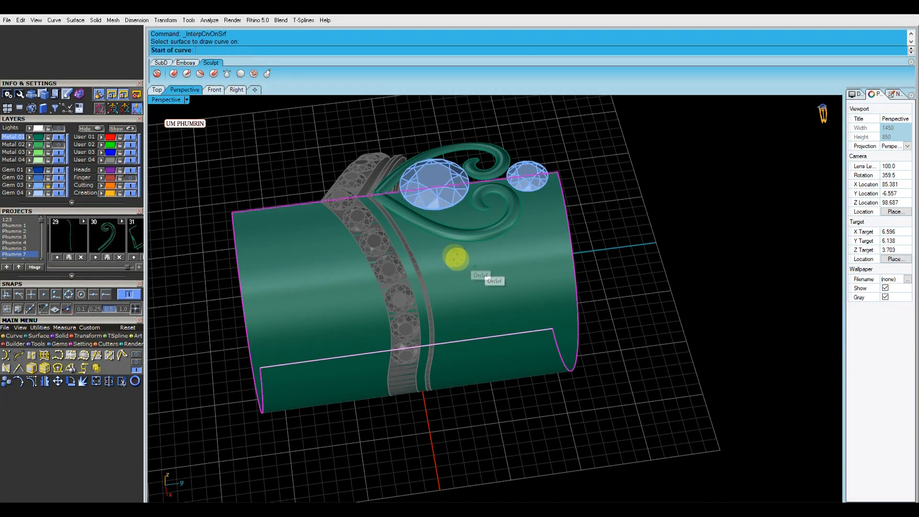
right_drag(469, 264, 463, 285)
scroll(463, 285, up, 2)
right_drag(426, 232, 522, 249)
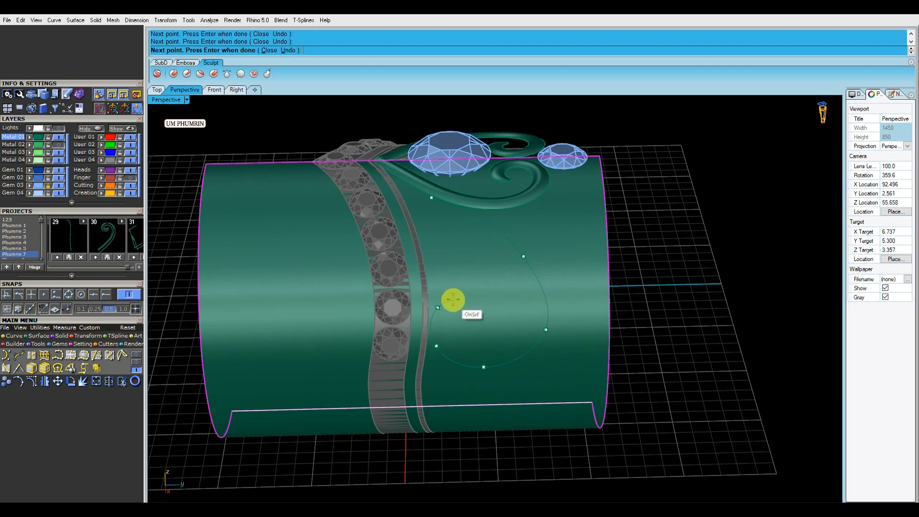
right_click(486, 314)
right_drag(486, 313, 533, 307)
click(506, 291)
click(661, 283)
scroll(661, 283, down, 4)
scroll(529, 301, up, 3)
click(527, 300)
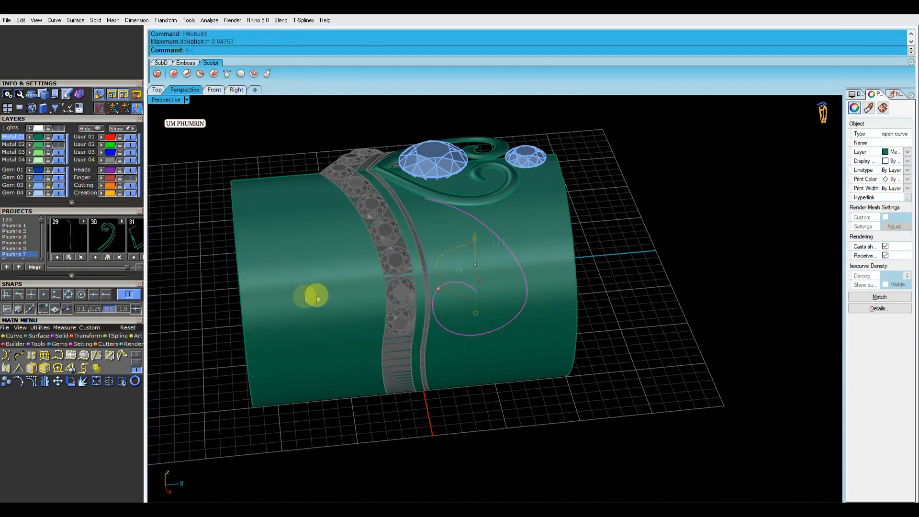
Rebuild the spiral curve
text(Re)
key(Return)
key(Return)
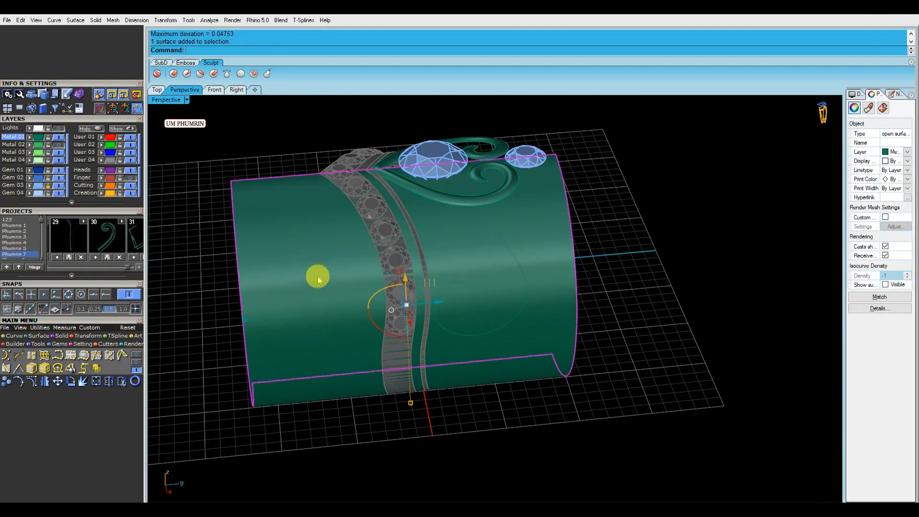
Select the ring surfaces and try locking them, then pick the spiral curve on the cylinder
shift+right_drag(504, 205, 506, 240)
drag(568, 119, 417, 209)
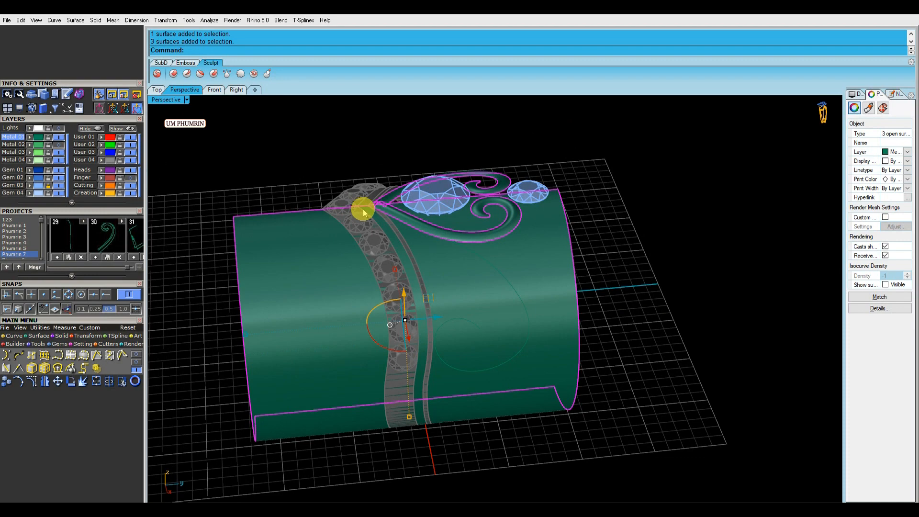
key(ctrl+l)
right_drag(364, 206, 547, 280)
key(ctrl+z)
drag(606, 205, 409, 167)
right_click(21, 153)
click(49, 153)
drag(574, 270, 493, 234)
right_drag(486, 232, 433, 252)
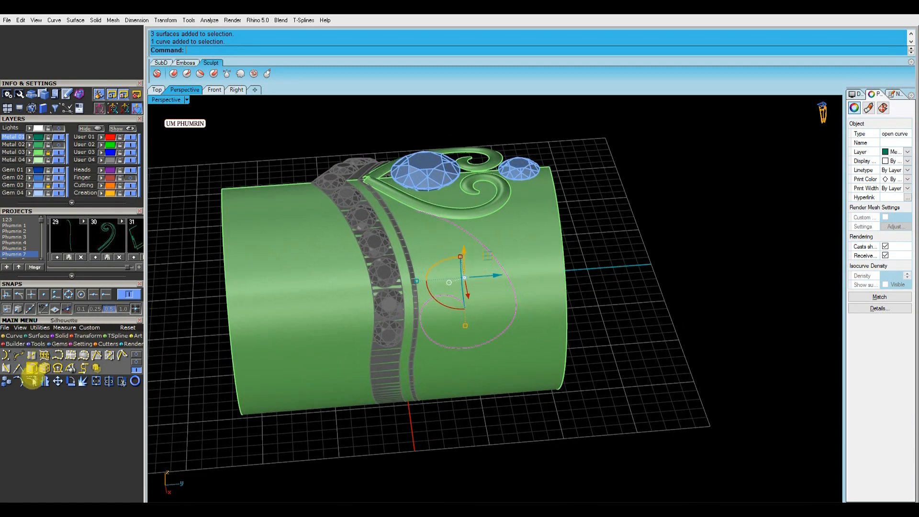
Turn on the spiral curve's control points and reshape its outer loop
key(F10)
right_drag(526, 274, 494, 281)
scroll(496, 277, up, 6)
drag(550, 337, 489, 249)
key(Escape)
right_drag(620, 306, 591, 266)
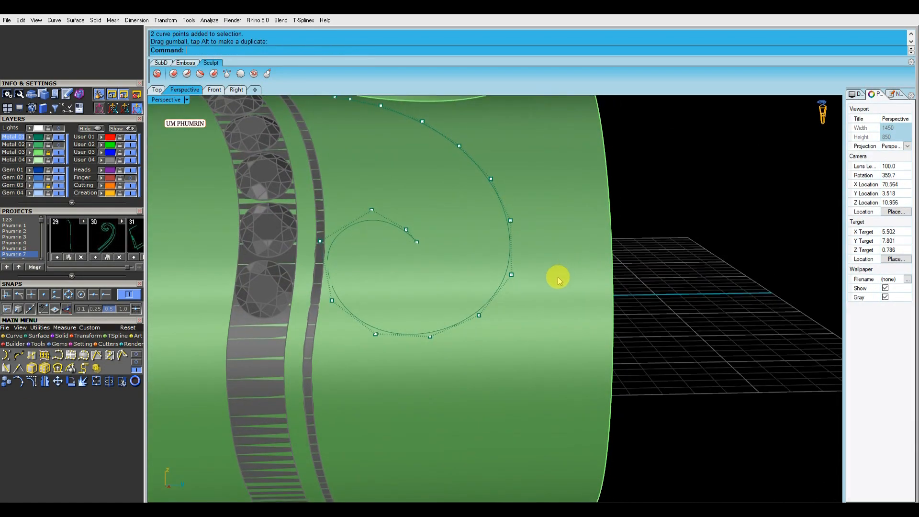
scroll(538, 283, down, 9)
right_drag(510, 280, 518, 286)
scroll(520, 284, up, 4)
click(525, 290)
scroll(526, 290, up, 5)
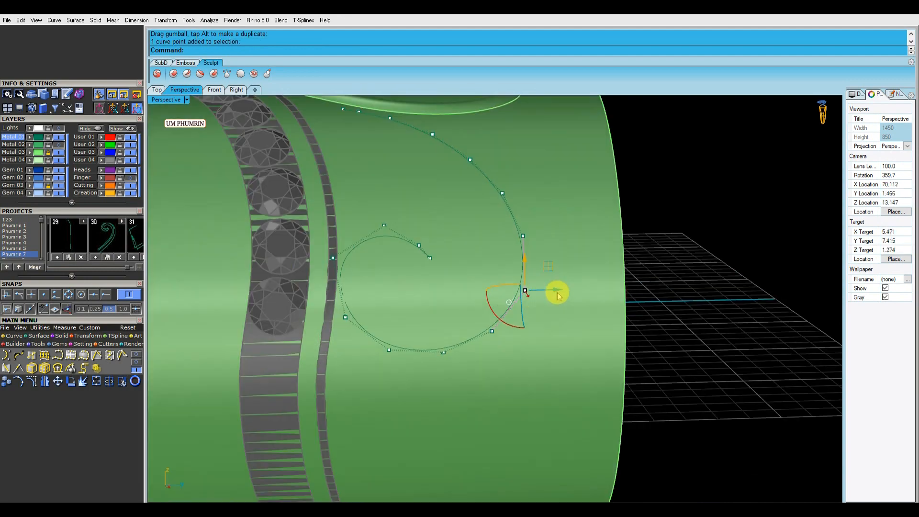
key(Escape)
right_drag(554, 241, 491, 291)
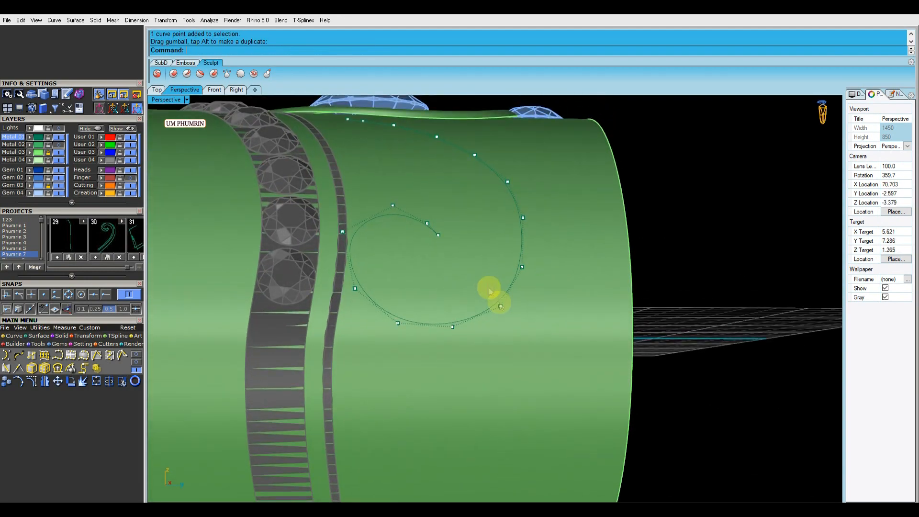
drag(553, 269, 559, 269)
key(Escape)
right_drag(565, 275, 570, 267)
right_drag(570, 266, 546, 245)
click(519, 250)
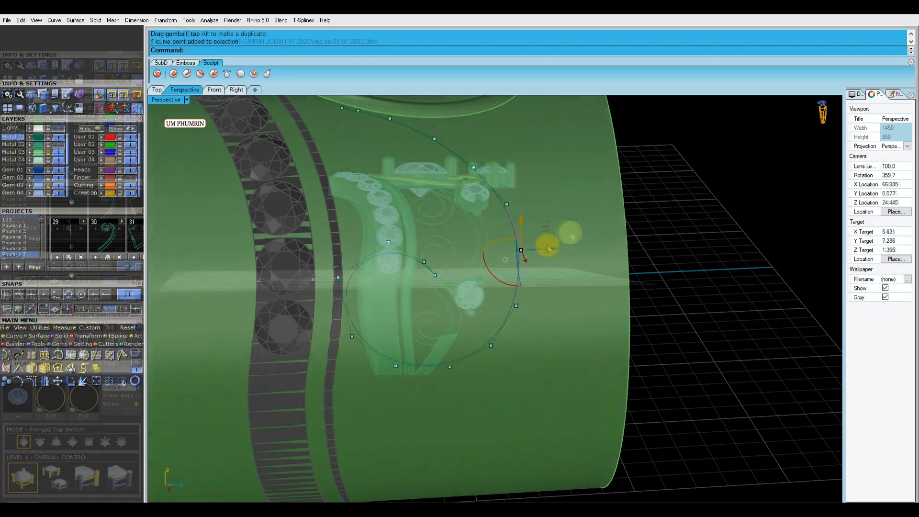
Offset the selected scroll surface by 0.75 mm as a solid with round corners
right_drag(531, 242, 517, 303)
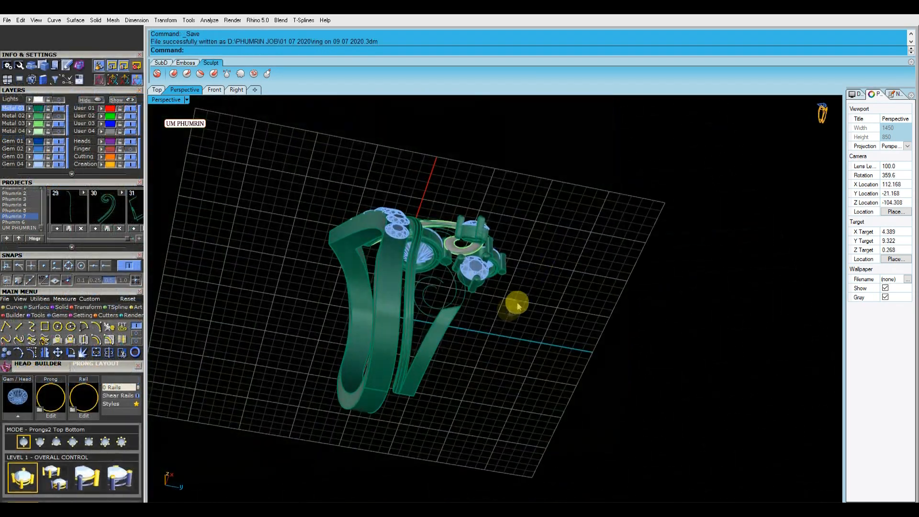
click(425, 353)
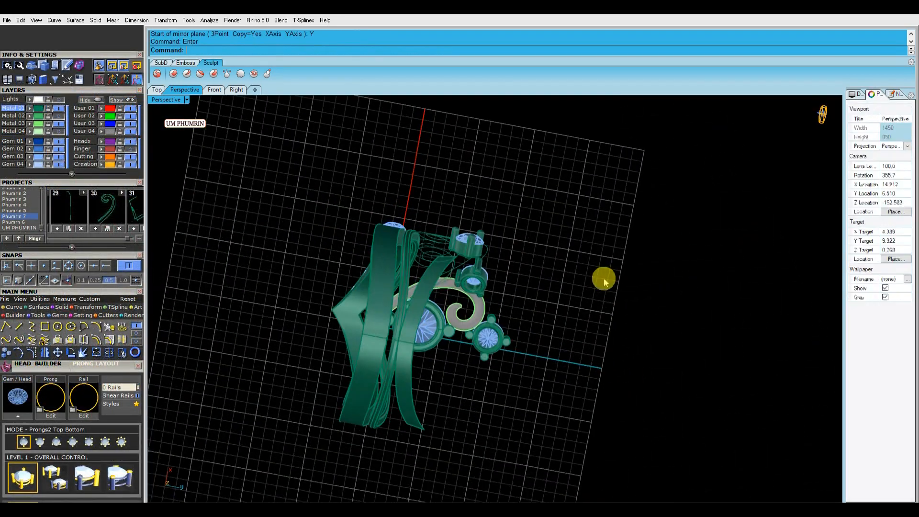
right_drag(603, 277, 601, 349)
scroll(467, 391, up, 6)
click(441, 389)
scroll(447, 390, down, 3)
right_drag(455, 390, 511, 395)
text(O)
key(Return)
key(Return)
right_drag(563, 383, 540, 386)
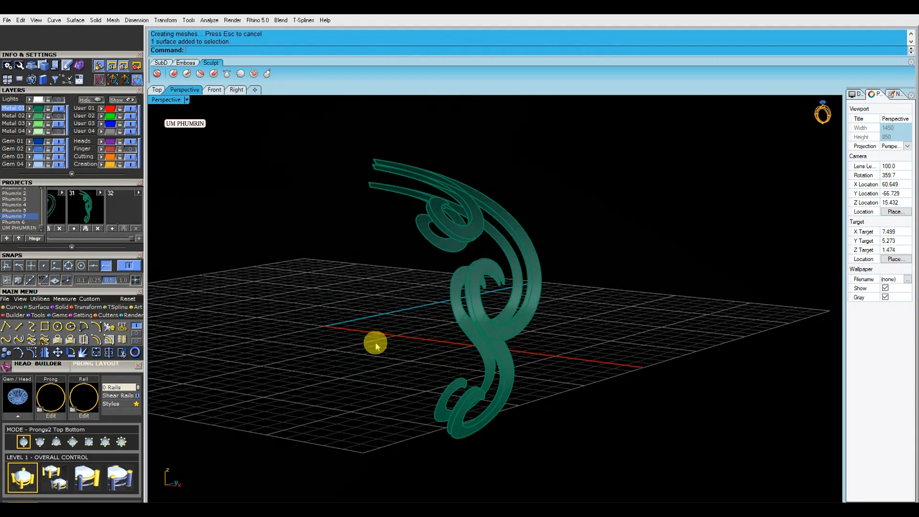
Isolate the scroll pieces and select their surfaces and curves
right_drag(376, 343, 244, 354)
click(139, 340)
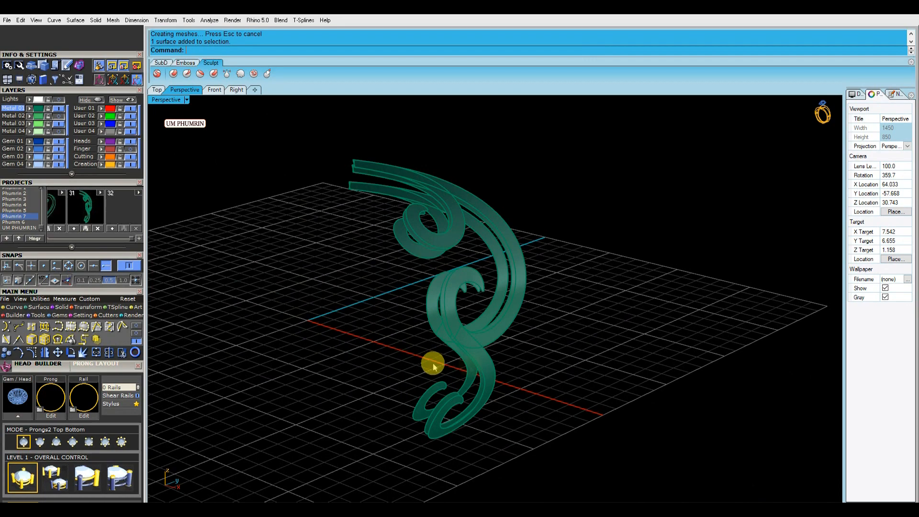
click(489, 345)
shift+click(475, 270)
scroll(462, 250, up, 4)
shift+click(457, 226)
scroll(498, 256, down, 2)
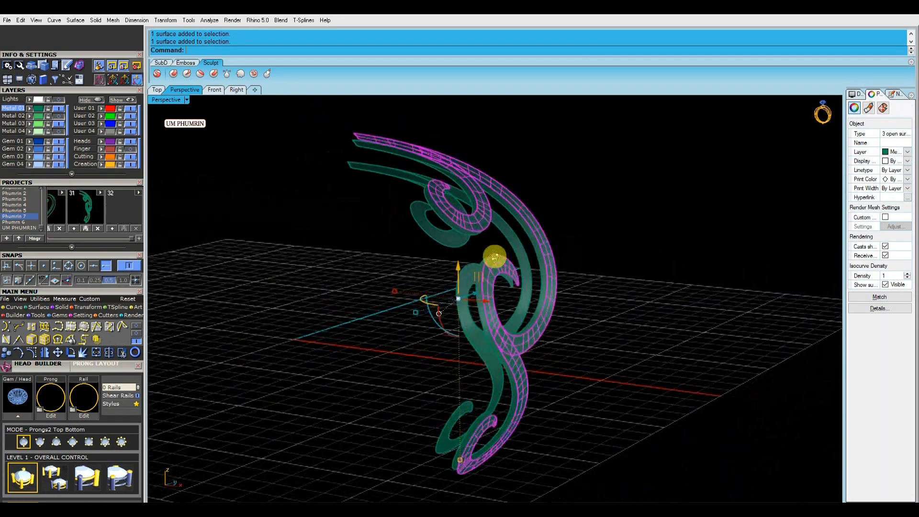
click(381, 343)
scroll(463, 227, up, 5)
click(464, 222)
key(Delete)
right_drag(470, 229, 493, 246)
key(ctrl+z)
scroll(497, 248, down, 5)
click(636, 251)
right_drag(636, 252, 590, 264)
key(Return)
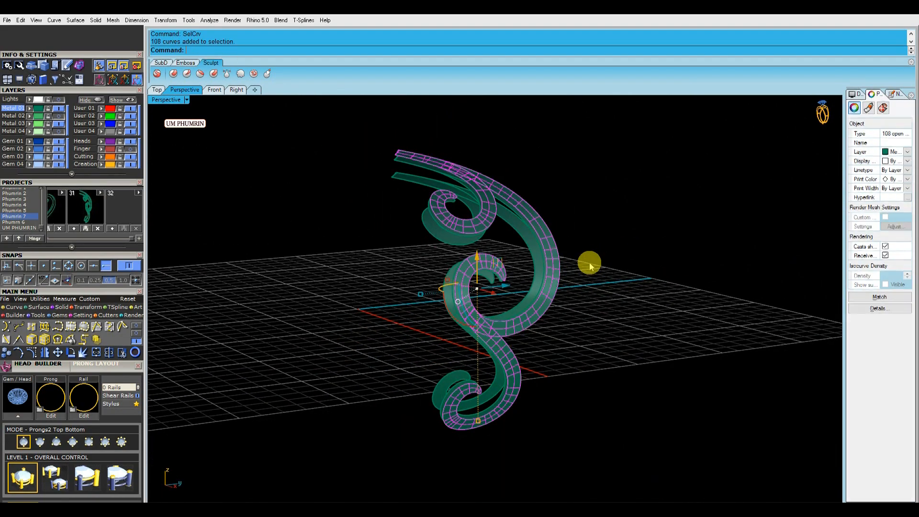
Delete the unwanted curves and surfaces from the scroll pieces
scroll(484, 213, up, 5)
ctrl+click(688, 203)
scroll(623, 225, down, 10)
scroll(595, 289, up, 7)
ctrl+click(595, 290)
scroll(607, 287, down, 6)
key(Delete)
scroll(609, 290, up, 4)
right_drag(609, 287, 550, 232)
click(595, 290)
scroll(562, 208, up, 7)
text(D1)
key(Return)
click(533, 238)
click(548, 289)
right_drag(547, 289, 597, 292)
key(Return)
click(577, 308)
key(Delete)
right_drag(607, 231, 495, 296)
Select the remaining scroll surfaces and curves
key(ctrl+a)
right_drag(500, 264, 565, 259)
click(570, 260)
scroll(570, 261, down, 12)
drag(447, 206, 618, 397)
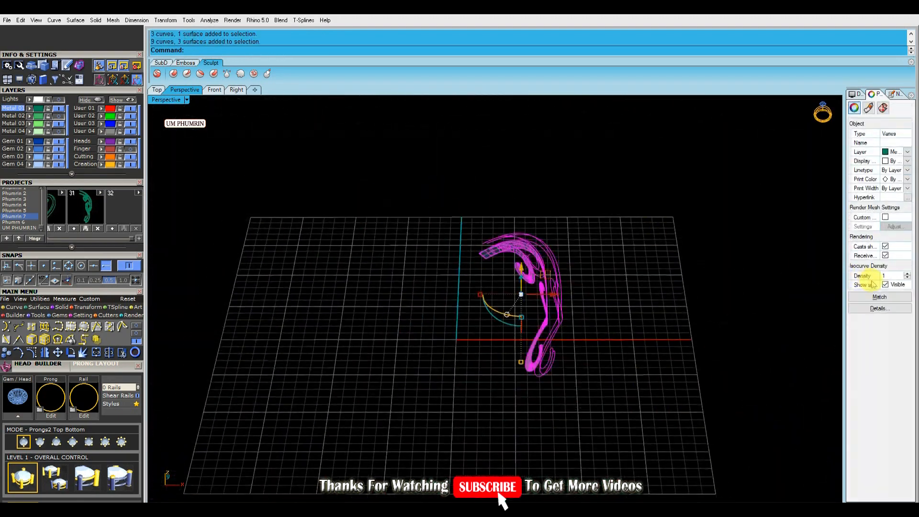
click(680, 275)
scroll(418, 212, up, 7)
right_drag(680, 275, 453, 266)
click(510, 245)
shift+click(454, 266)
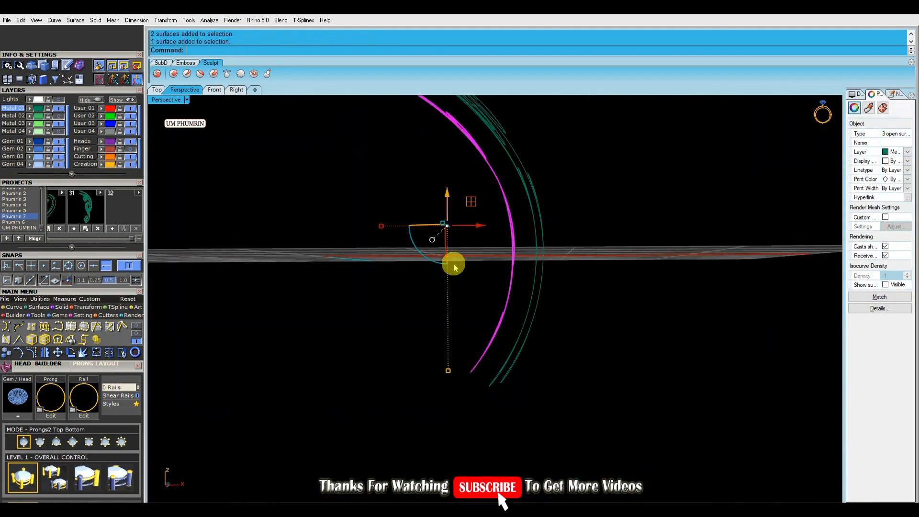
Rebuild the selected scroll curves
click(58, 142)
right_drag(479, 177, 517, 247)
scroll(504, 244, up, 3)
drag(517, 247, 432, 263)
right_click(427, 266)
key(Return)
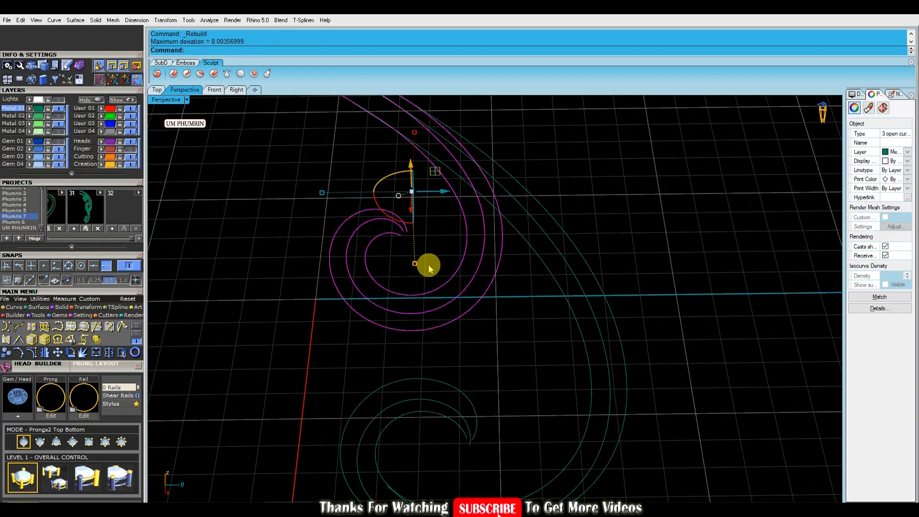
Confirm the rebuild, show the scroll curves' control points, and drag points at the inner tip to reshape the lofted end
key(Return)
mouse_move(440, 268)
right_down()
mouse_move(447, 192)
mouse_move(453, 271)
right_up()
scroll(448, 264, up, 4)
click(454, 270)
click(434, 266)
scroll(432, 263, down, 5)
key(ctrl+l)
click(432, 261)
click(58, 339)
right_drag(436, 325, 444, 279)
scroll(443, 275, up, 4)
drag(428, 239, 466, 261)
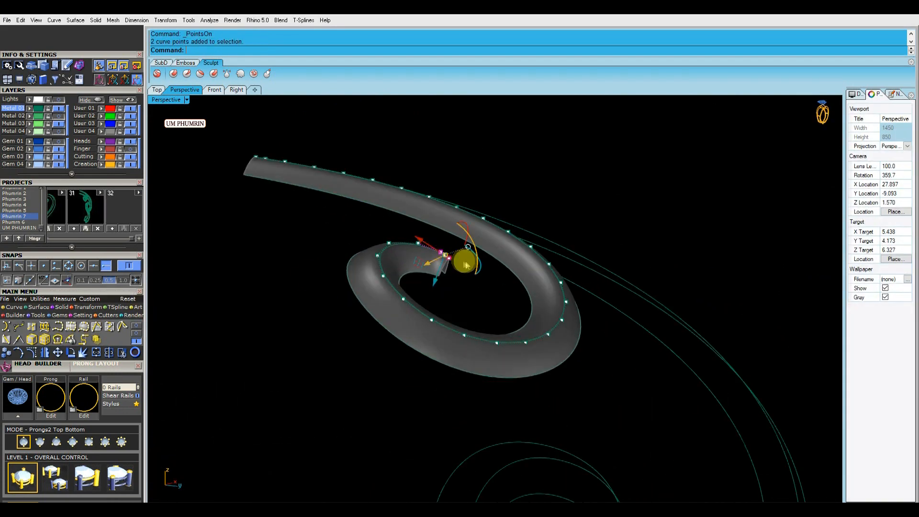
scroll(466, 261, up, 5)
right_drag(465, 260, 484, 255)
drag(485, 266, 484, 267)
click(505, 244)
scroll(507, 245, up, 4)
click(501, 238)
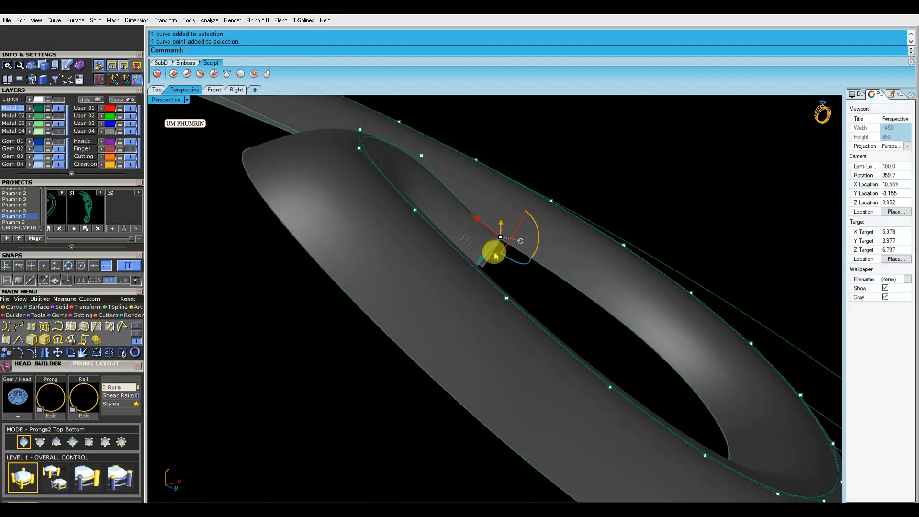
click(421, 156)
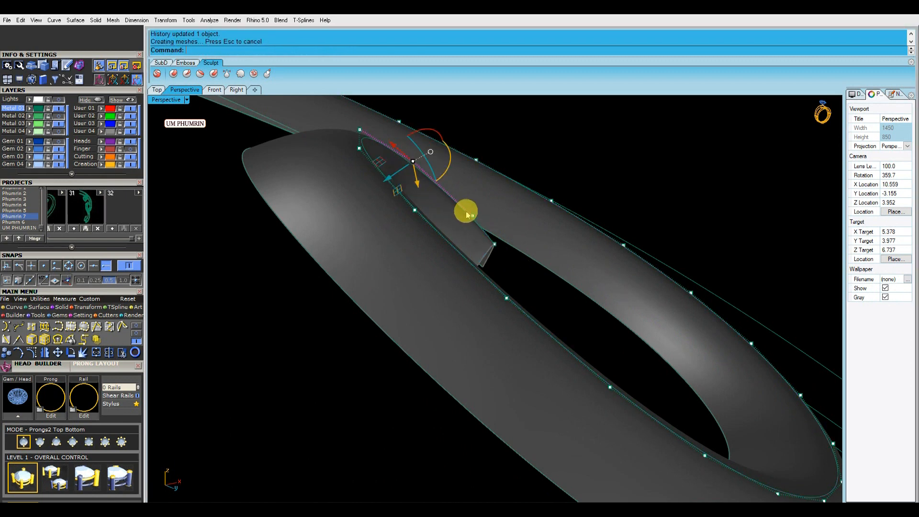
scroll(472, 244, up, 5)
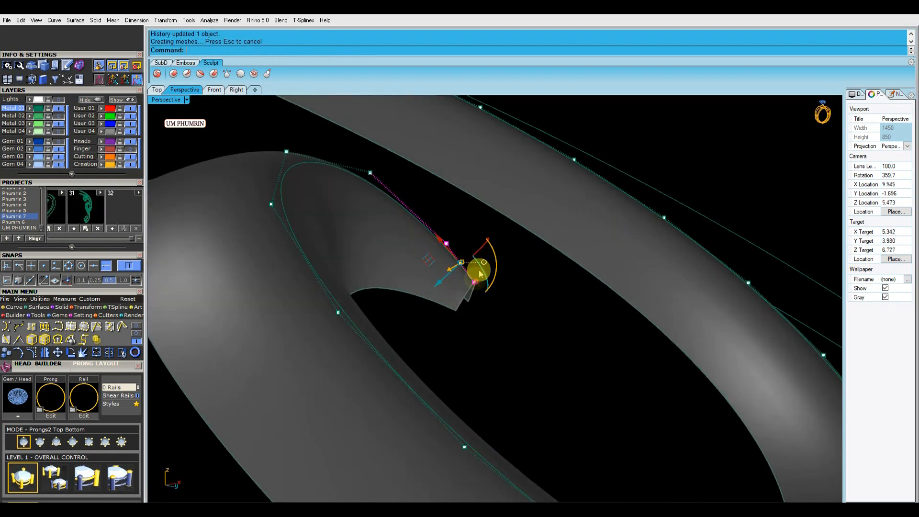
scroll(514, 253, down, 8)
right_drag(515, 249, 353, 178)
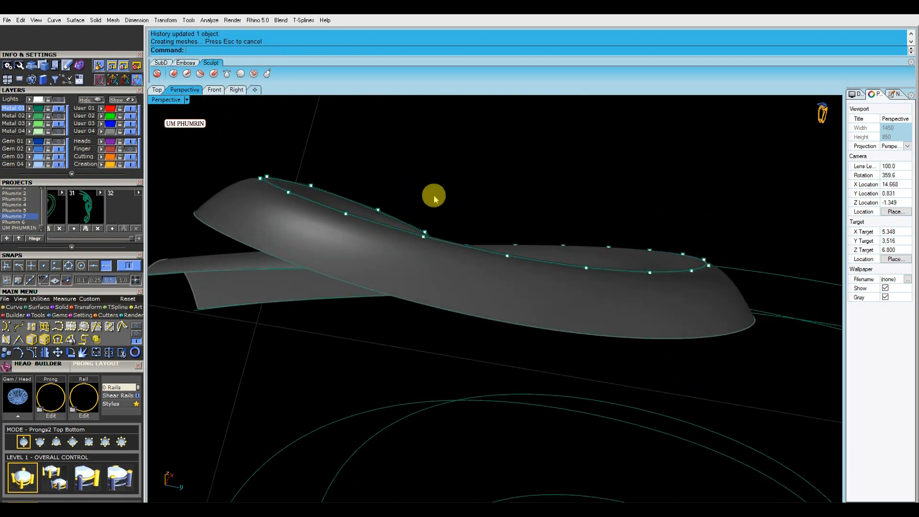
Drag more control points near the scroll tip to refine the taper of the lofted surface
right_drag(434, 195, 437, 244)
scroll(437, 245, up, 5)
click(402, 254)
scroll(406, 247, up, 3)
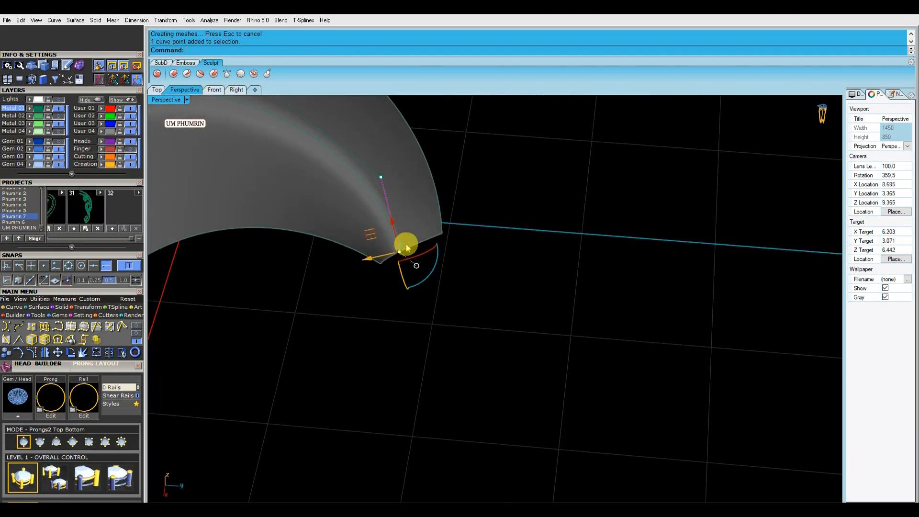
drag(389, 262, 387, 262)
scroll(392, 260, down, 7)
right_drag(435, 262, 437, 241)
scroll(430, 246, up, 4)
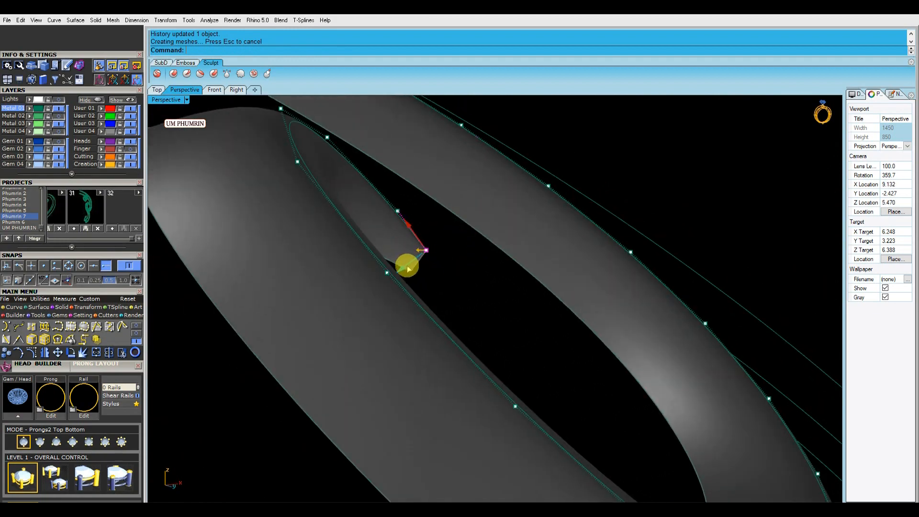
scroll(456, 250, down, 8)
right_drag(455, 239, 466, 263)
scroll(434, 263, down, 3)
drag(517, 289, 463, 318)
scroll(464, 318, up, 4)
right_drag(469, 316, 516, 279)
scroll(504, 296, up, 4)
click(482, 312)
Rebuild the three selected scroll curves
key(F4)
mouse_move(432, 353)
right_down()
mouse_move(435, 335)
mouse_move(437, 352)
right_up()
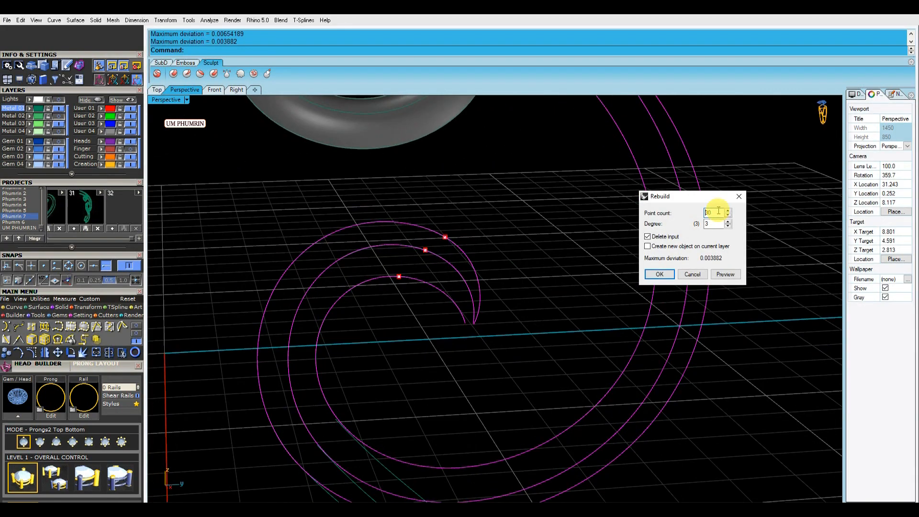
key(Return)
Select the scroll curves and loft them into a surface
right_drag(521, 279, 311, 323)
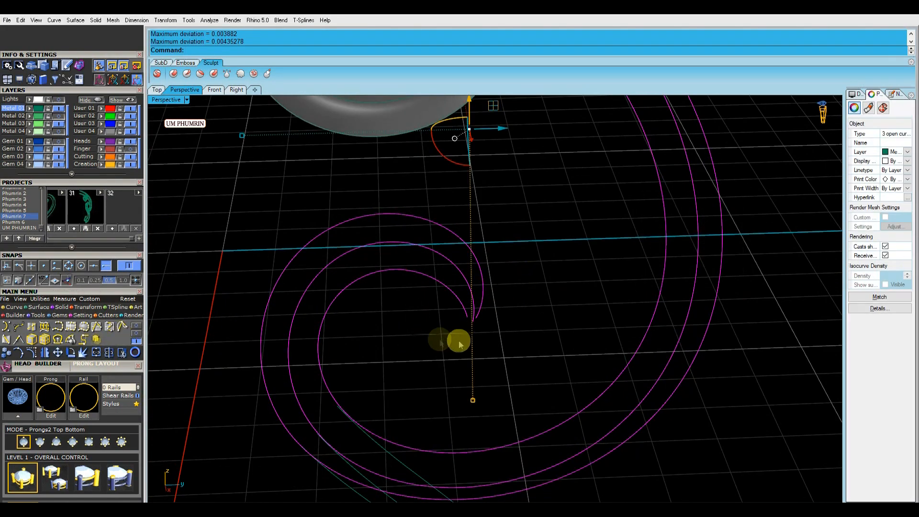
click(36, 355)
right_drag(493, 306, 465, 327)
key(Escape)
drag(509, 336, 425, 302)
right_drag(425, 301, 471, 277)
text(loft)
key(Return)
key(Return)
Show control points on the second scroll's curves and drag the tip points to reshape its end
key(ctrl+f)
click(469, 306)
click(34, 355)
scroll(468, 292, up, 4)
drag(473, 299, 500, 333)
key(ctrl+z)
key(ctrl+l)
drag(463, 285, 501, 335)
right_drag(501, 335, 498, 311)
drag(458, 313, 444, 318)
click(467, 330)
scroll(454, 336, up, 2)
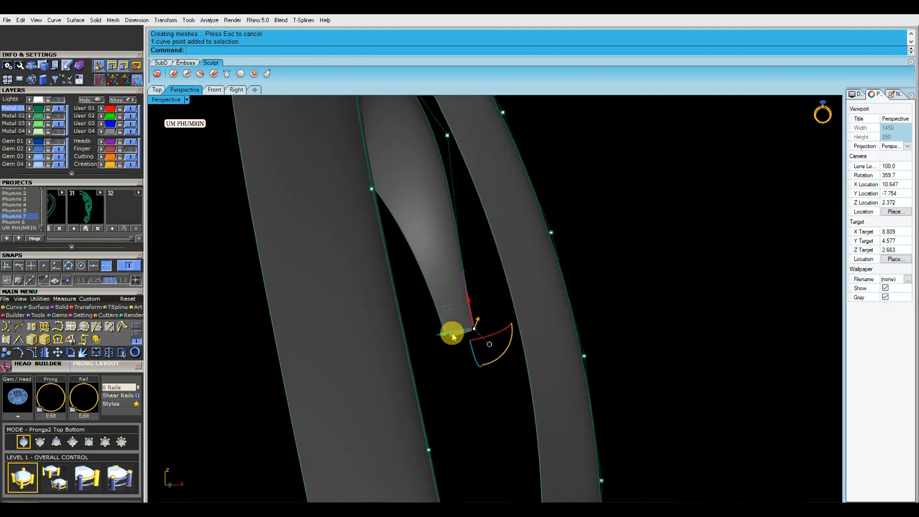
right_drag(433, 334, 454, 258)
drag(440, 260, 429, 261)
scroll(459, 273, down, 4)
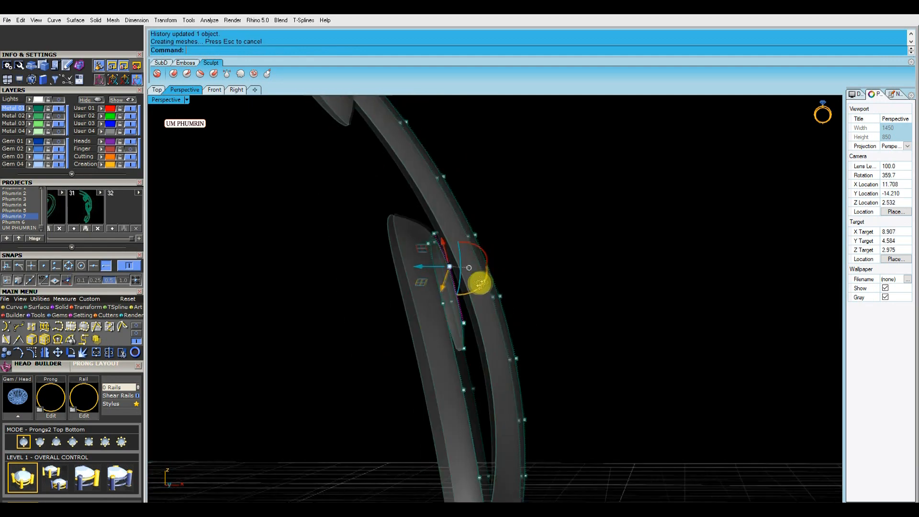
click(480, 283)
right_drag(480, 283, 466, 288)
scroll(463, 319, up, 2)
right_drag(480, 330, 482, 349)
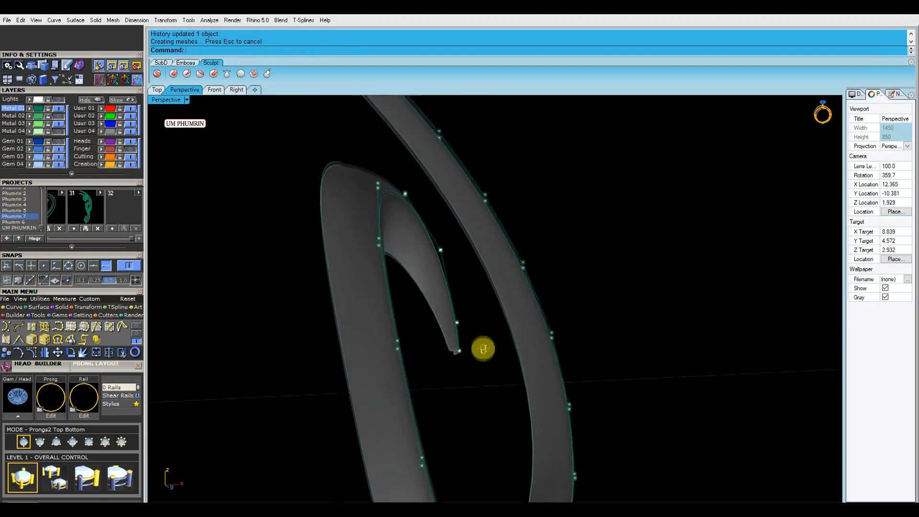
scroll(462, 350, up, 3)
click(453, 351)
drag(443, 349, 434, 352)
scroll(455, 354, up, 2)
click(494, 398)
scroll(488, 393, down, 4)
right_drag(488, 392, 538, 329)
scroll(502, 286, down, 5)
key(Escape)
Rebuild the selected scroll curves, loft them again, and delete the outdated surface
click(482, 377)
text(rb)
key(Return)
key(Return)
text(lo)
key(Return)
scroll(490, 362, up, 6)
click(513, 332)
key(Delete)
Align the gumball to the object and drag the end control points of the tail curves to reshape them
click(487, 358)
click(33, 353)
scroll(480, 381, up, 6)
drag(538, 329, 577, 366)
right_drag(576, 366, 622, 377)
drag(603, 374, 598, 372)
right_drag(599, 372, 514, 277)
drag(517, 320, 547, 289)
scroll(552, 309, up, 5)
right_drag(552, 310, 417, 406)
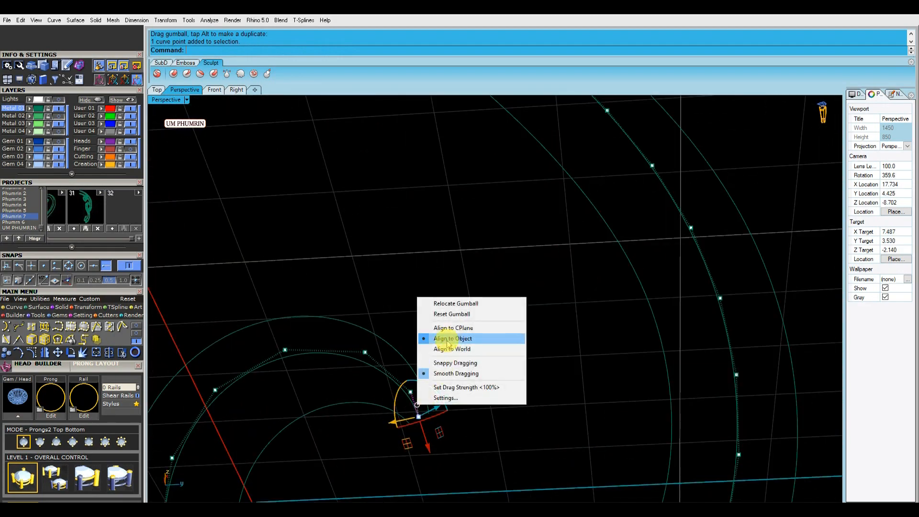
click(454, 328)
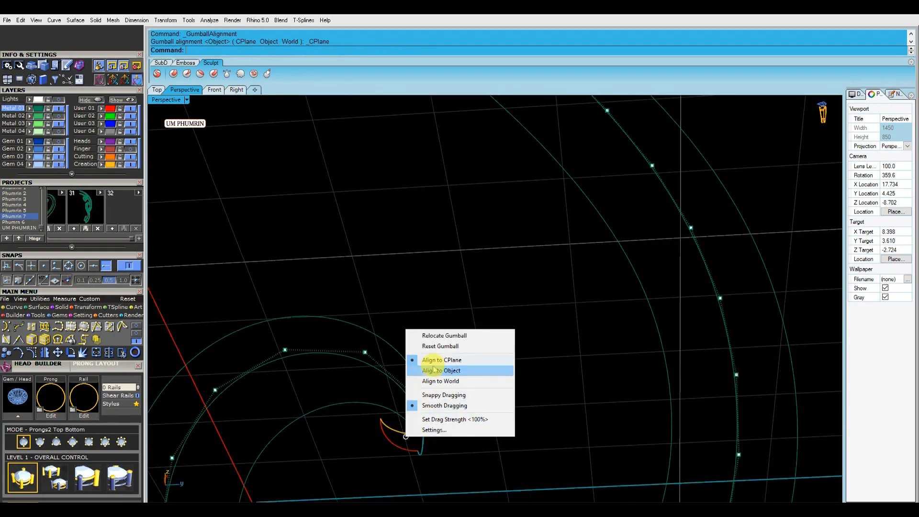
right_drag(434, 416, 437, 315)
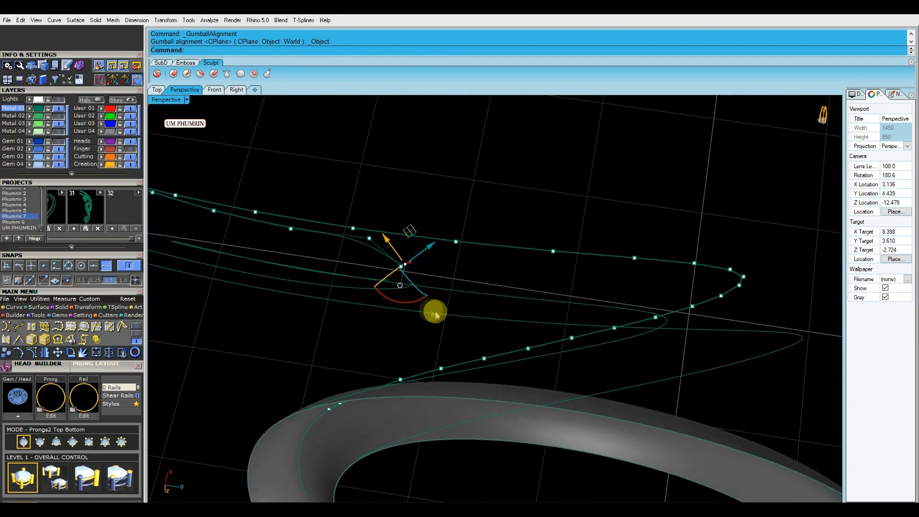
right_drag(382, 303, 413, 270)
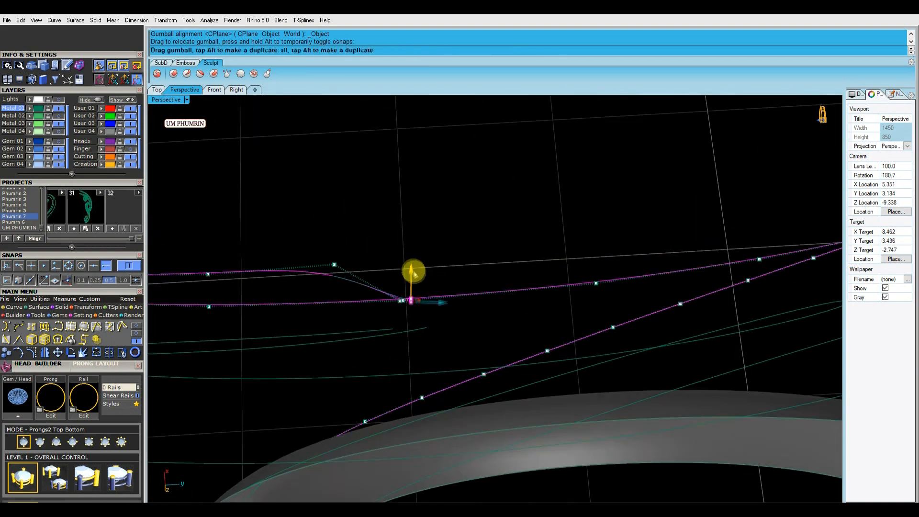
click(335, 264)
right_drag(355, 268, 512, 248)
right_drag(474, 203, 534, 294)
ctrl+drag(547, 299, 547, 300)
right_drag(543, 307, 470, 332)
scroll(527, 332, up, 5)
scroll(523, 328, down, 5)
scroll(469, 332, down, 4)
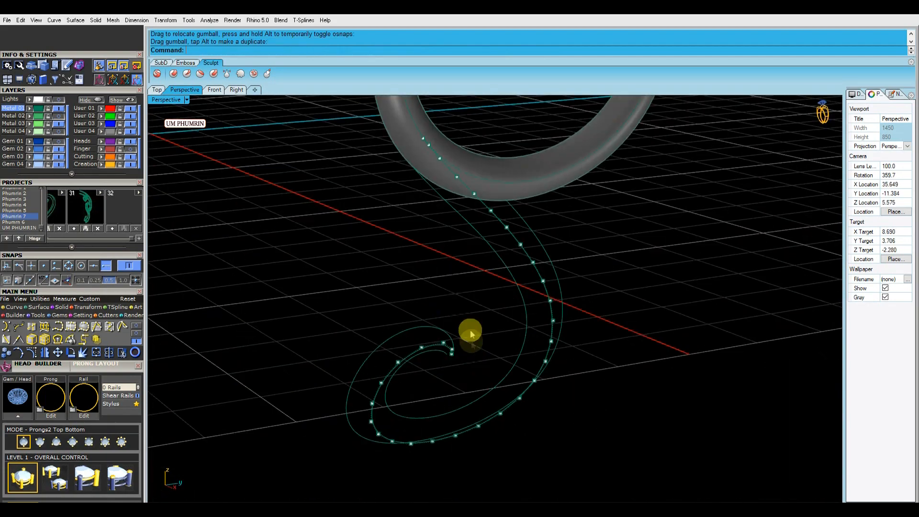
key(Escape)
drag(470, 332, 431, 367)
key(Return)
right_drag(430, 368, 505, 341)
text(Lo)
key(Return)
right_drag(524, 333, 570, 320)
scroll(570, 320, down, 3)
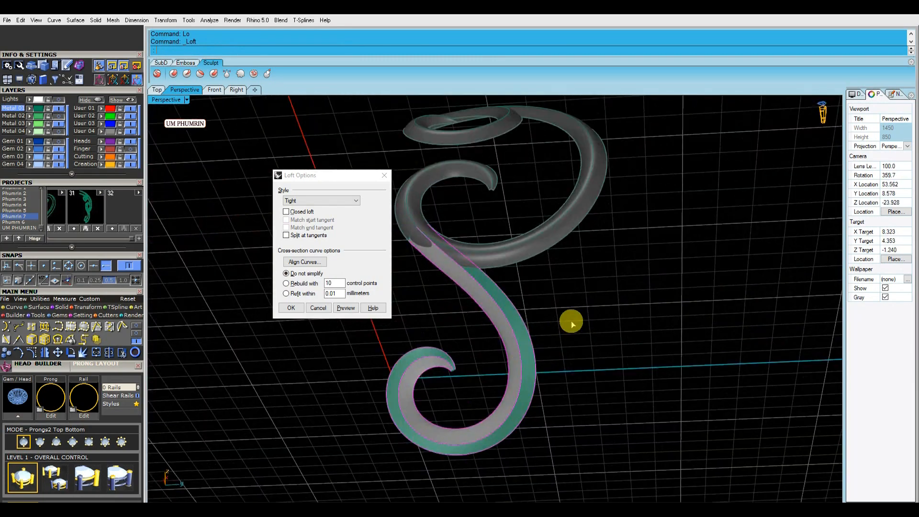
key(Escape)
Try a Sweep2 along the selected scroll tail curves
scroll(515, 349, up, 4)
right_drag(515, 349, 477, 362)
drag(570, 335, 484, 365)
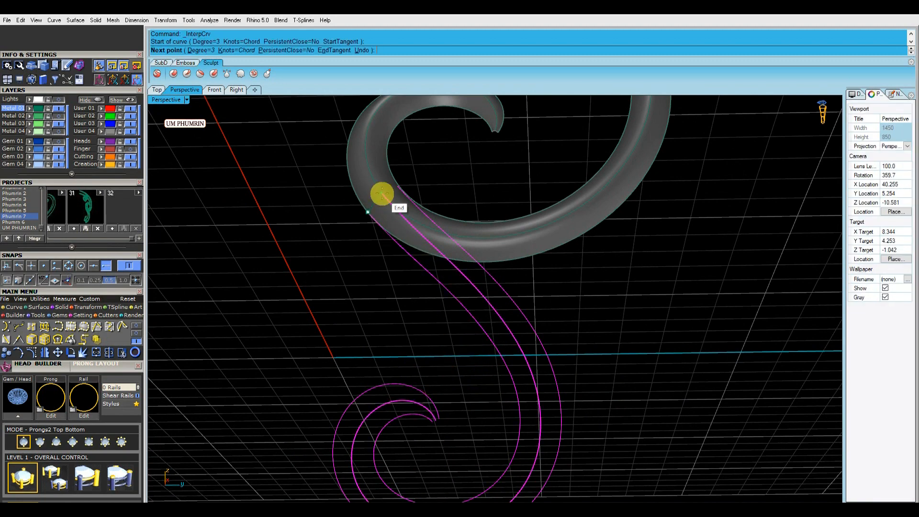
click(440, 406)
scroll(437, 409, up, 2)
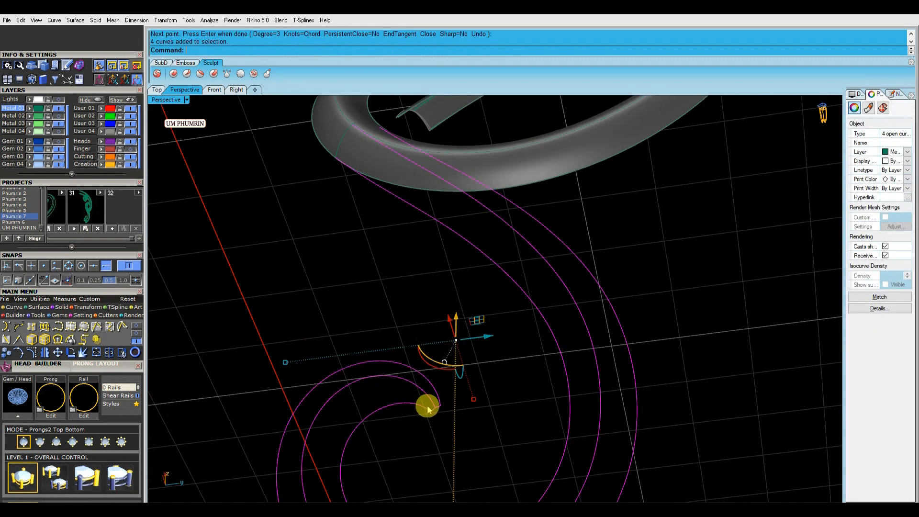
scroll(428, 408, down, 3)
right_drag(391, 278, 439, 283)
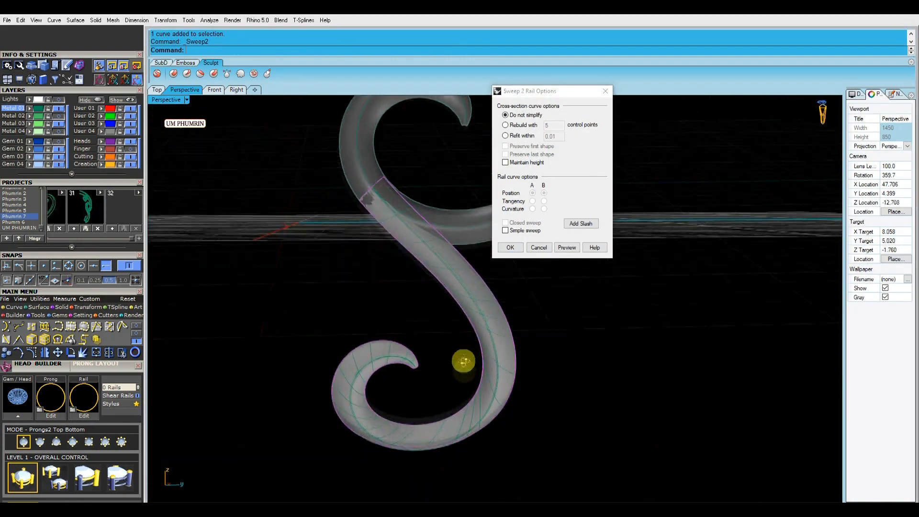
right_drag(463, 362, 582, 355)
right_drag(451, 313, 433, 219)
scroll(496, 289, up, 4)
scroll(497, 289, down, 4)
click(539, 247)
right_drag(522, 287, 510, 334)
shift+right_drag(345, 303, 371, 368)
shift+click(348, 214)
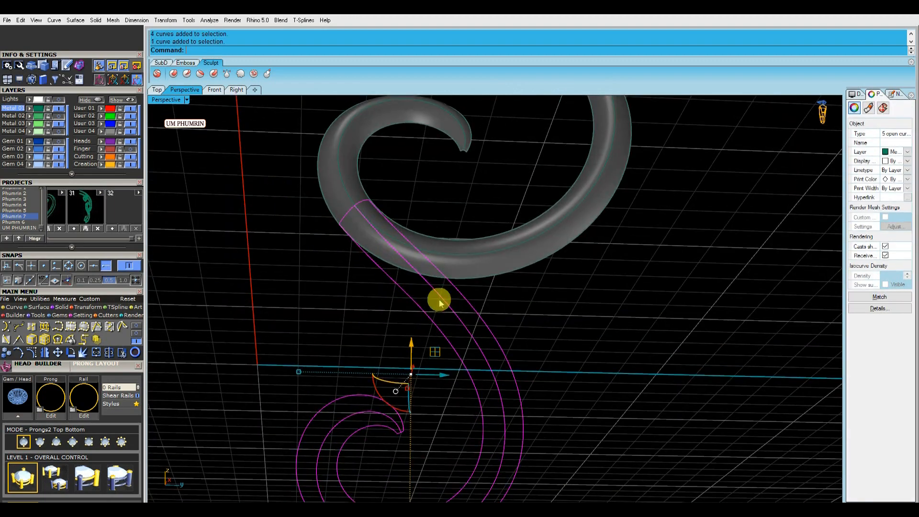
scroll(574, 258, down, 4)
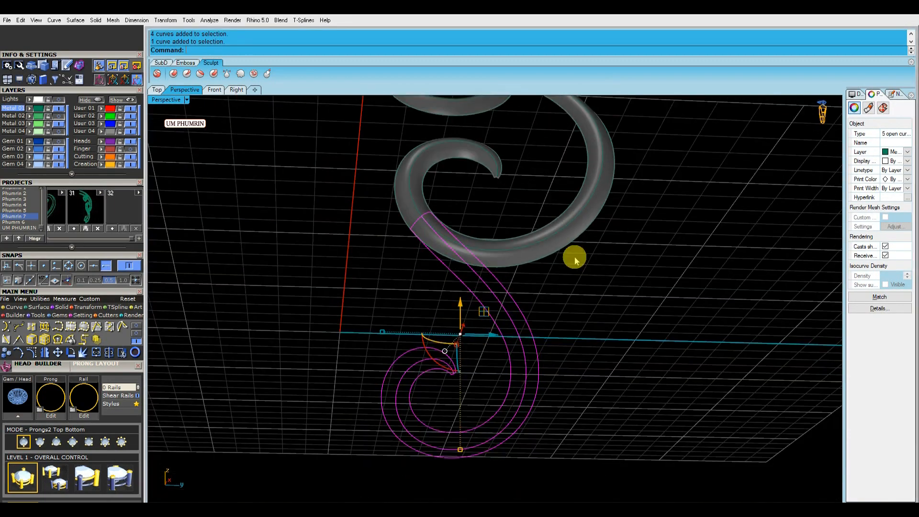
right_click(575, 259)
click(568, 248)
right_drag(533, 328, 521, 346)
click(539, 247)
right_drag(522, 273, 493, 329)
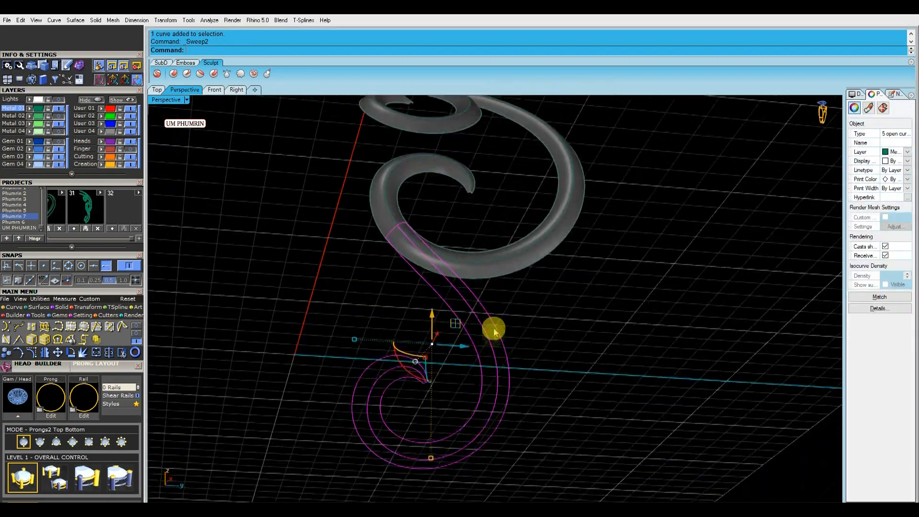
Try to loft the selected scroll tail curves
scroll(421, 347, up, 6)
click(412, 349)
right_drag(412, 348, 431, 336)
drag(395, 316, 366, 299)
right_drag(395, 335, 471, 364)
click(402, 335)
right_drag(402, 335, 480, 369)
text(lo)
key(Return)
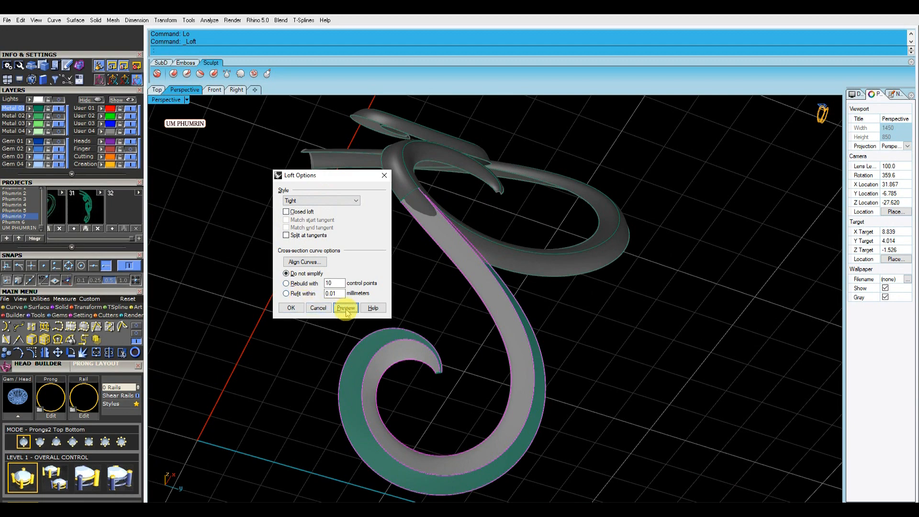
click(384, 178)
Loft the three scroll tail curves into a surface
right_drag(383, 178, 552, 358)
drag(599, 344, 506, 349)
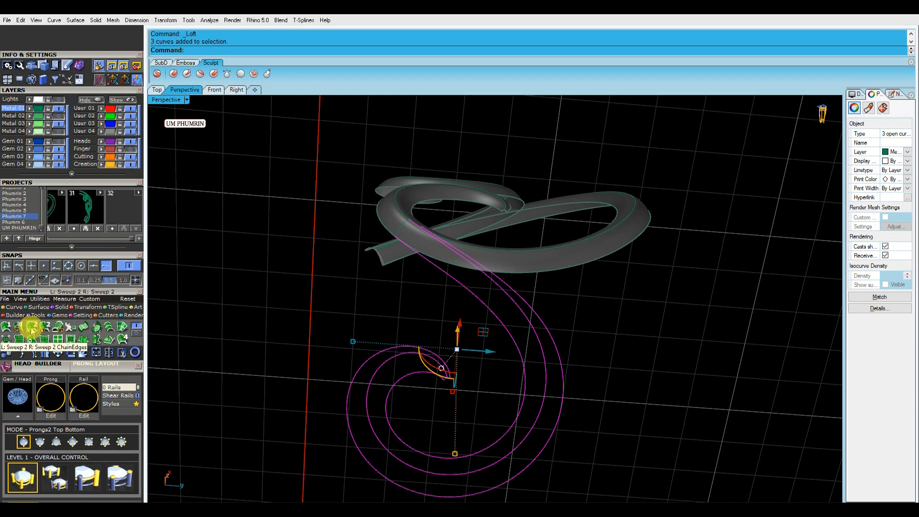
click(222, 323)
click(511, 334)
shift+click(539, 335)
key(Escape)
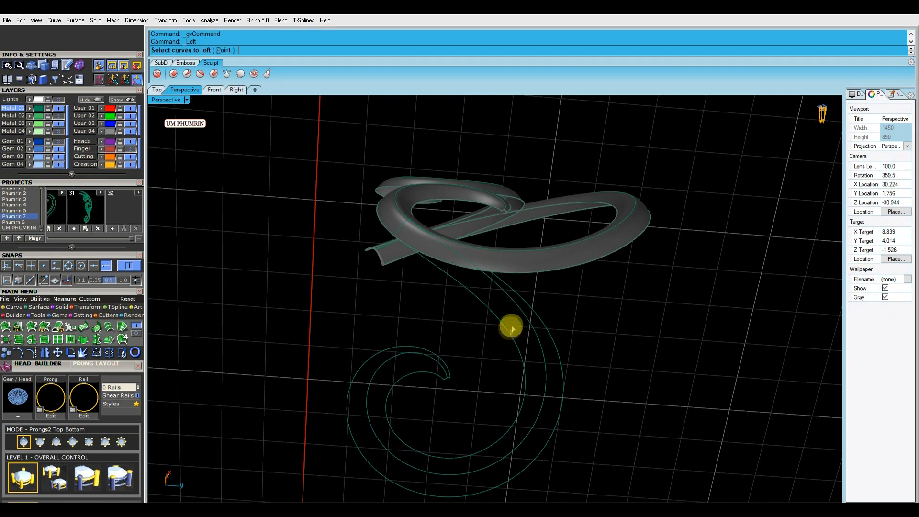
key(Return)
key(Return)
drag(576, 351, 513, 348)
scroll(531, 350, up, 2)
ctrl+click(531, 348)
scroll(530, 344, down, 3)
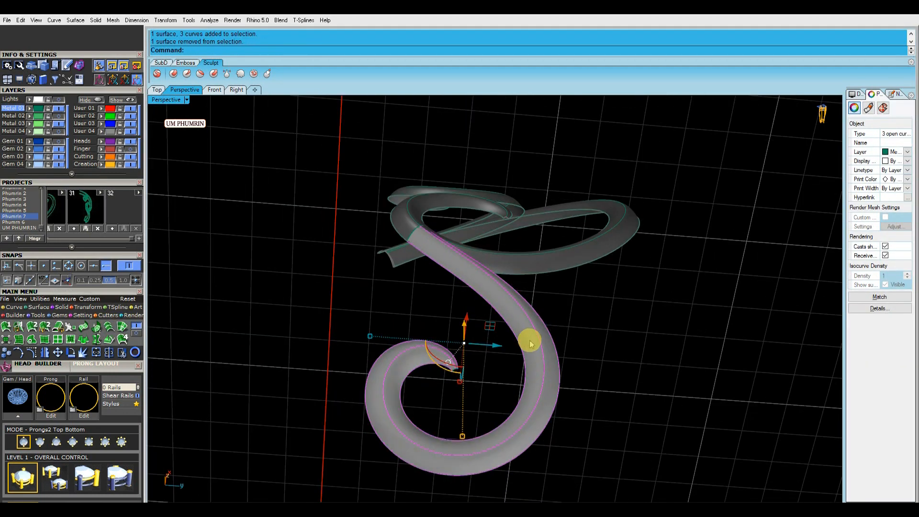
Confirm the loft and unlock the locked scroll objects
key(Return)
right_drag(642, 365, 529, 249)
scroll(561, 344, up, 2)
click(583, 328)
scroll(584, 329, down, 5)
click(628, 332)
key(ctrl+alt+l)
Select all the scroll curves in the model while orbiting around it
scroll(490, 306, up, 5)
scroll(491, 306, down, 4)
scroll(488, 439, up, 8)
scroll(487, 439, up, 3)
scroll(488, 439, down, 2)
scroll(495, 383, down, 5)
right_drag(541, 210, 685, 413)
scroll(538, 309, up, 7)
scroll(538, 311, down, 5)
scroll(562, 344, down, 8)
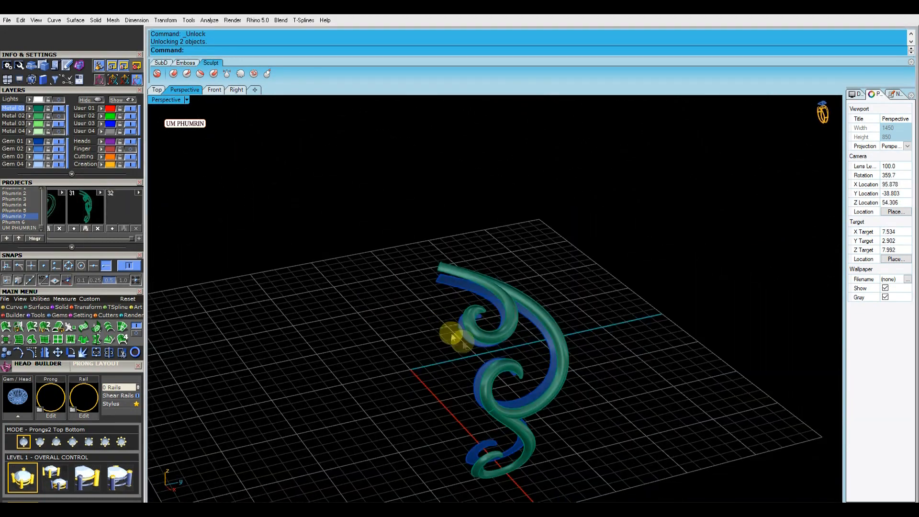
scroll(445, 365, up, 6)
right_drag(445, 365, 493, 291)
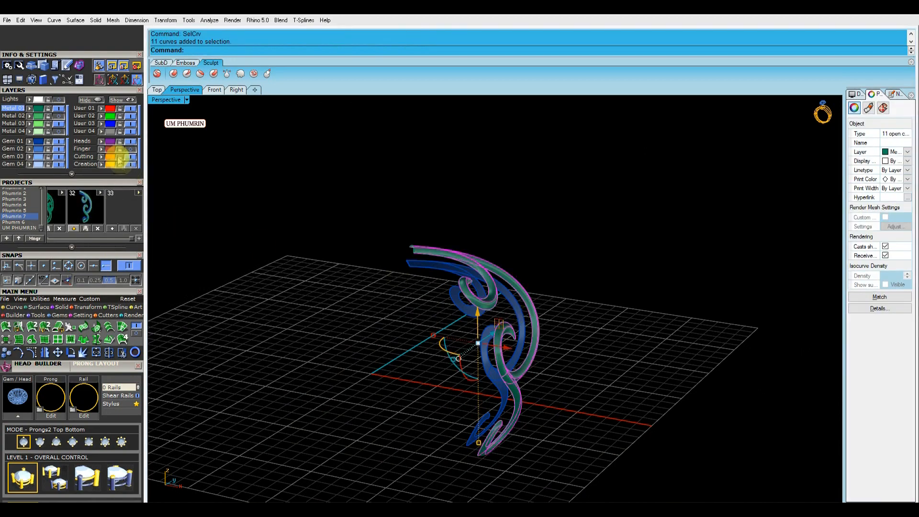
Select the scroll tail surfaces and turn on their isocurve display
click(130, 131)
right_drag(489, 336, 520, 331)
drag(450, 312, 446, 308)
right_drag(684, 330, 638, 375)
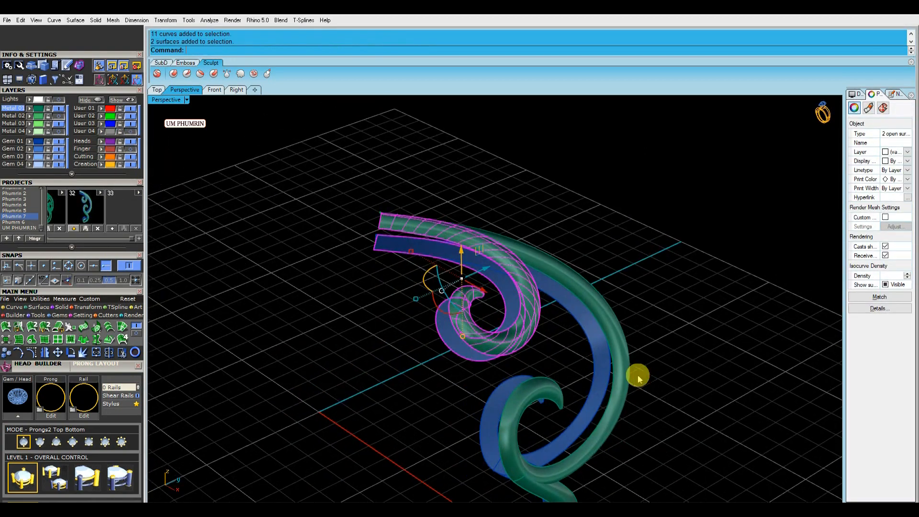
scroll(607, 375, down, 8)
key(ctrl+a)
click(886, 285)
Draw a line across the open end of the selected scroll tail surfaces
click(680, 325)
scroll(592, 349, up, 6)
shift+right_drag(592, 349, 588, 369)
drag(587, 364, 553, 369)
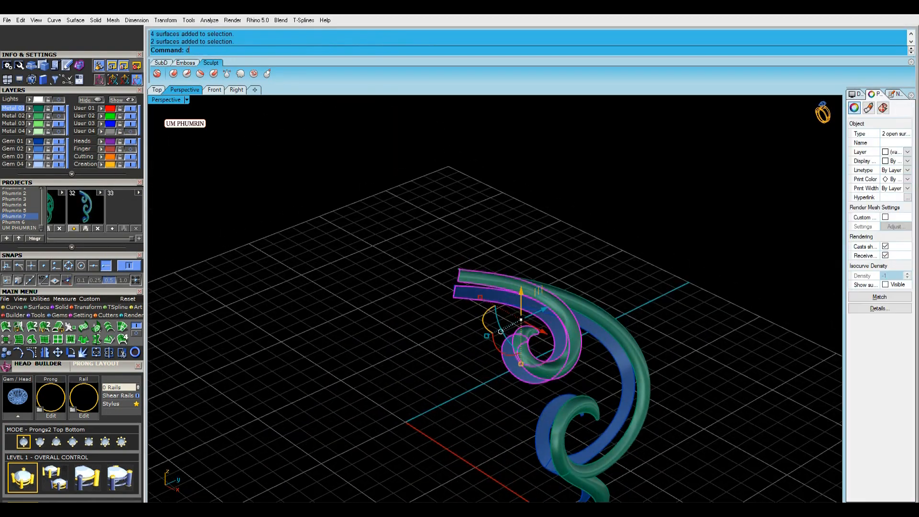
scroll(468, 308, up, 5)
text(l)
key(Return)
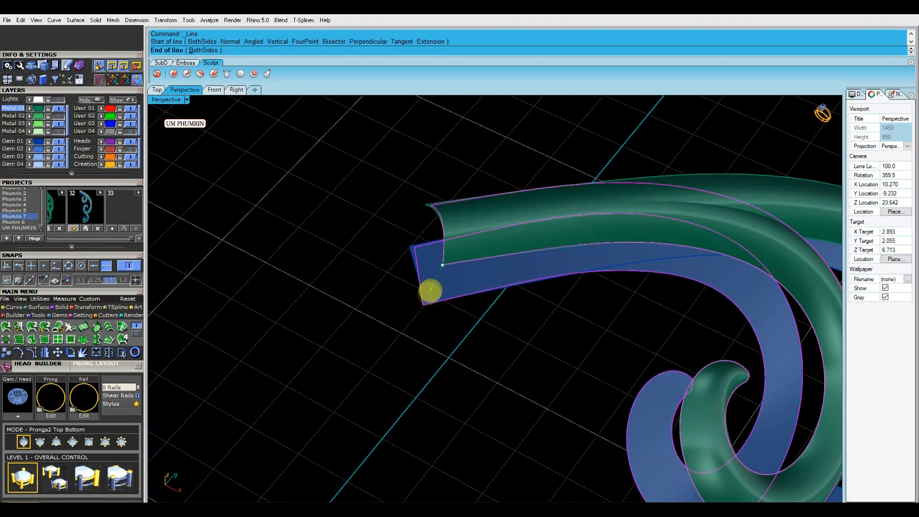
click(420, 310)
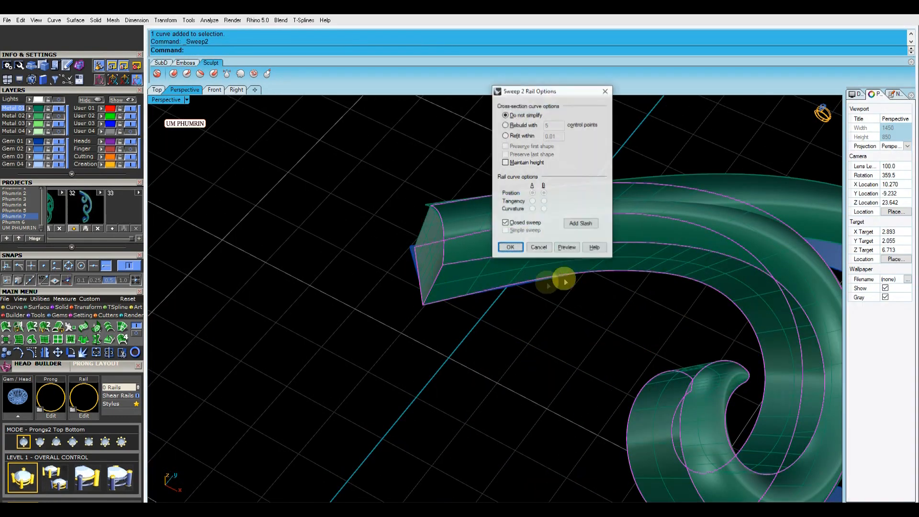
click(579, 222)
right_drag(646, 307, 531, 287)
scroll(558, 183, down, 10)
right_drag(565, 239, 522, 270)
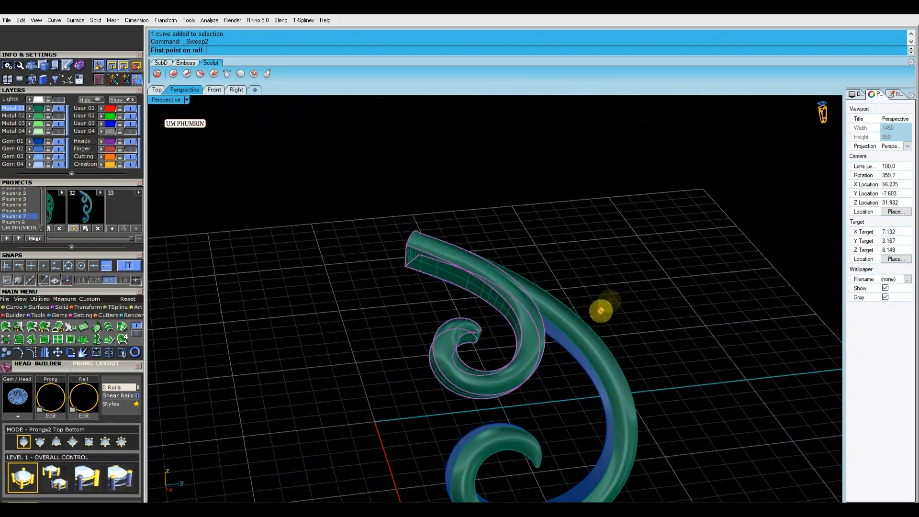
Rerun the previous command on the tail's end and delete the leftover helper objects
right_click(591, 324)
key(Return)
key(Delete)
drag(679, 369, 590, 422)
drag(558, 376, 498, 350)
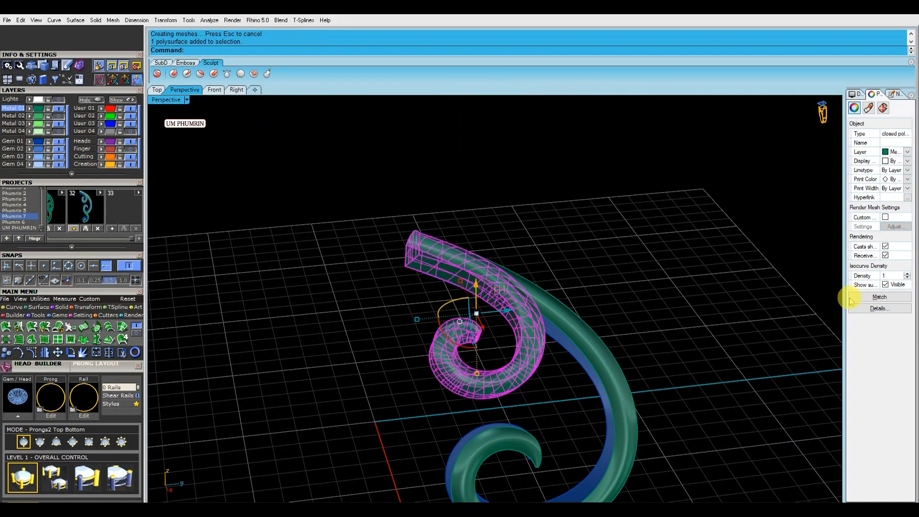
Duplicate the borders of the scroll tail surfaces
click(740, 314)
click(611, 377)
right_drag(611, 378, 593, 354)
scroll(450, 287, up, 4)
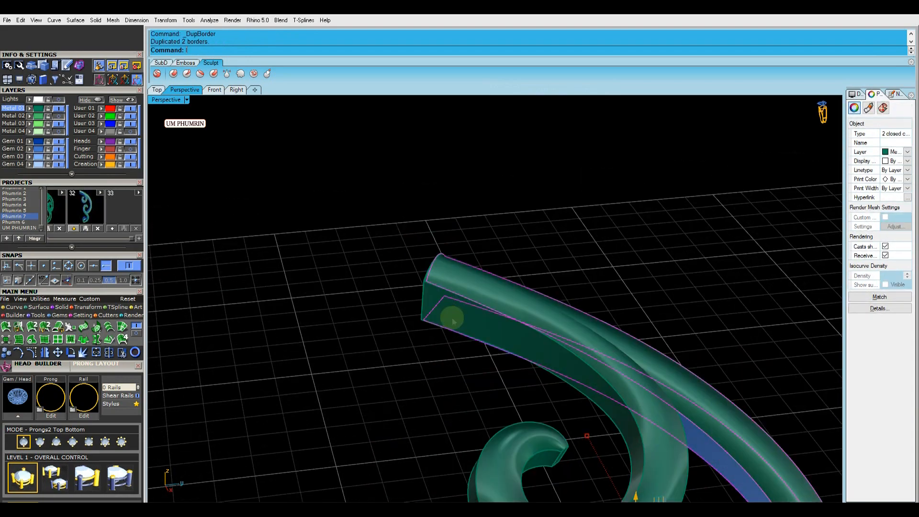
Draw a line across the tail end and delete the selected helper objects
text(l)
key(Return)
scroll(429, 292, up, 3)
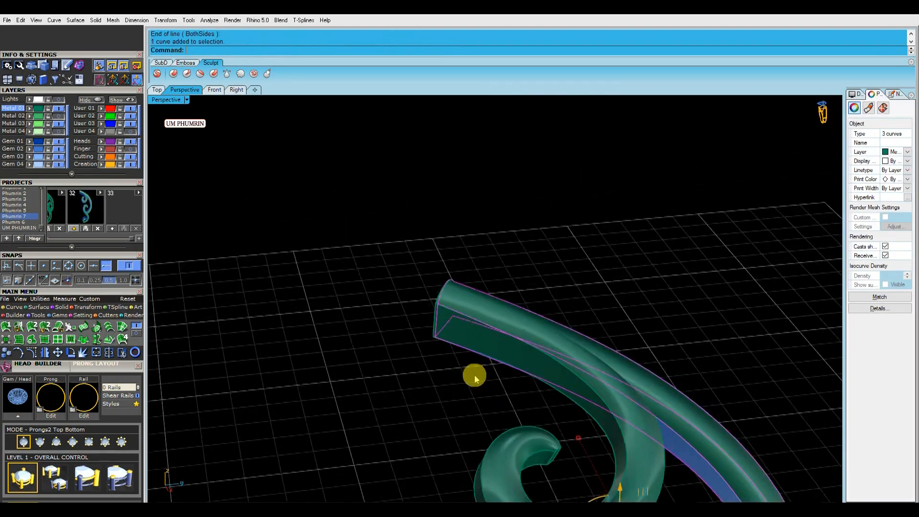
right_click(493, 369)
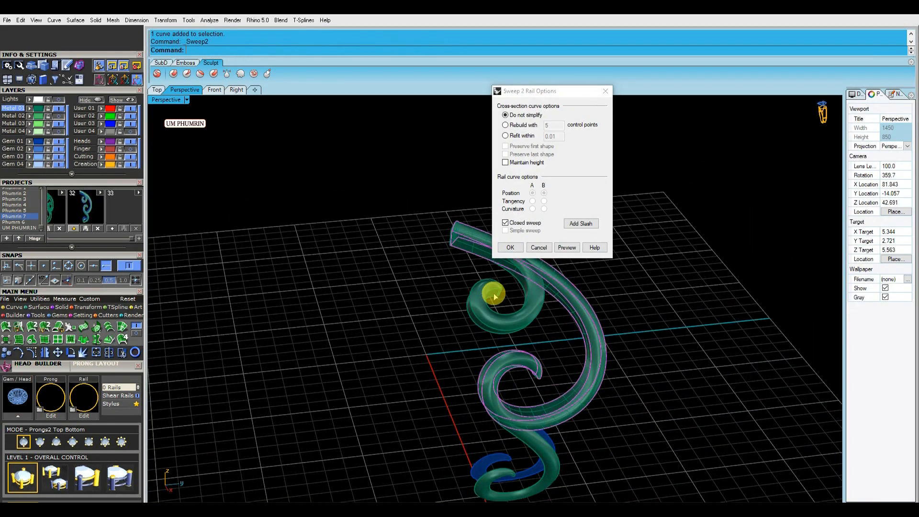
key(Return)
key(Delete)
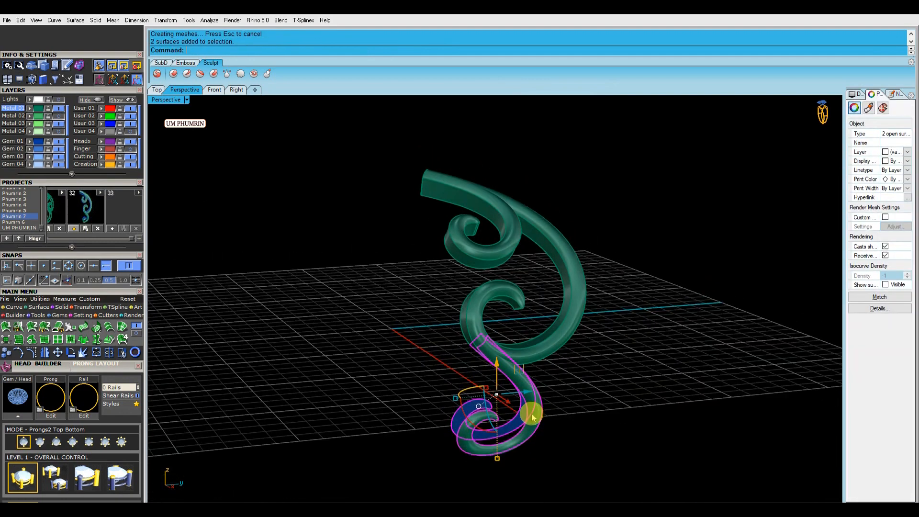
Show all the hidden ring objects together with the finished scroll tail
right_drag(529, 412, 500, 363)
scroll(493, 349, up, 5)
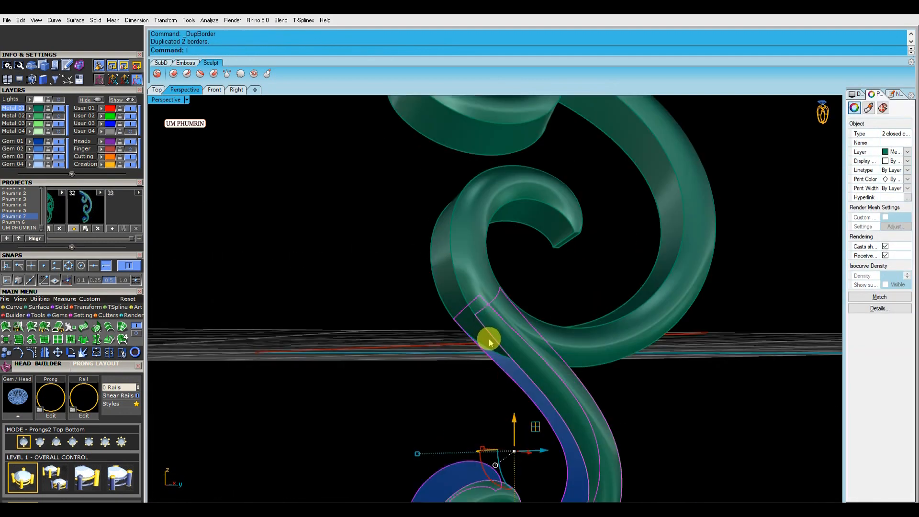
scroll(477, 327, up, 4)
text(l)
key(Return)
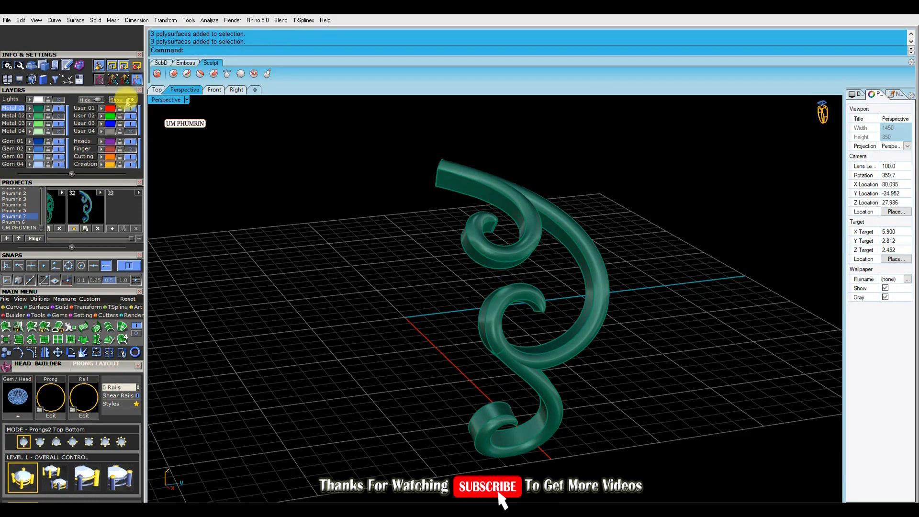
click(124, 99)
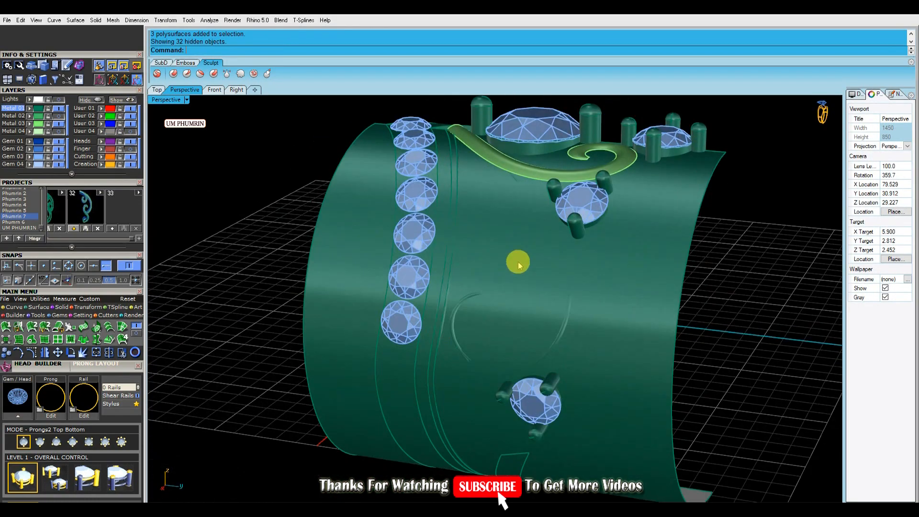
Delete the cylindrical guide surface wrapped around the ring
click(519, 261)
key(Delete)
right_drag(277, 236, 645, 379)
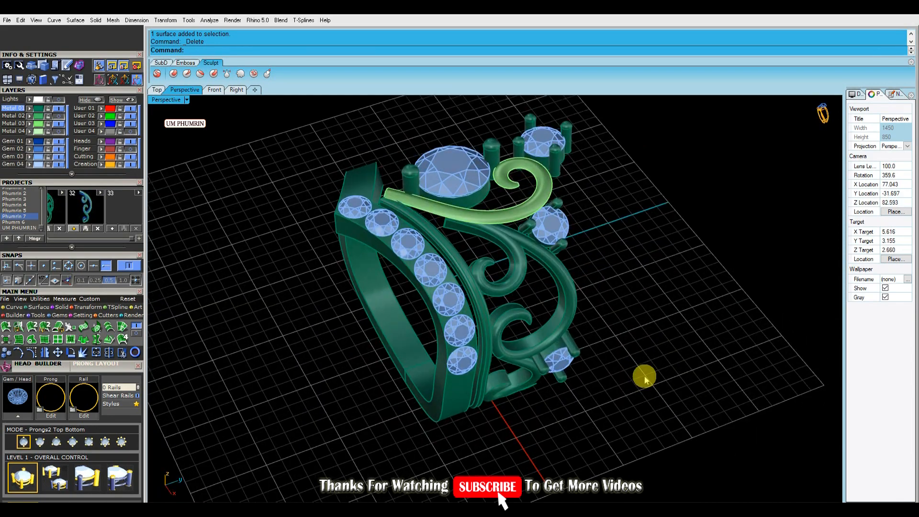
Select the top scroll piece's curves and hide all other objects
scroll(502, 185, up, 5)
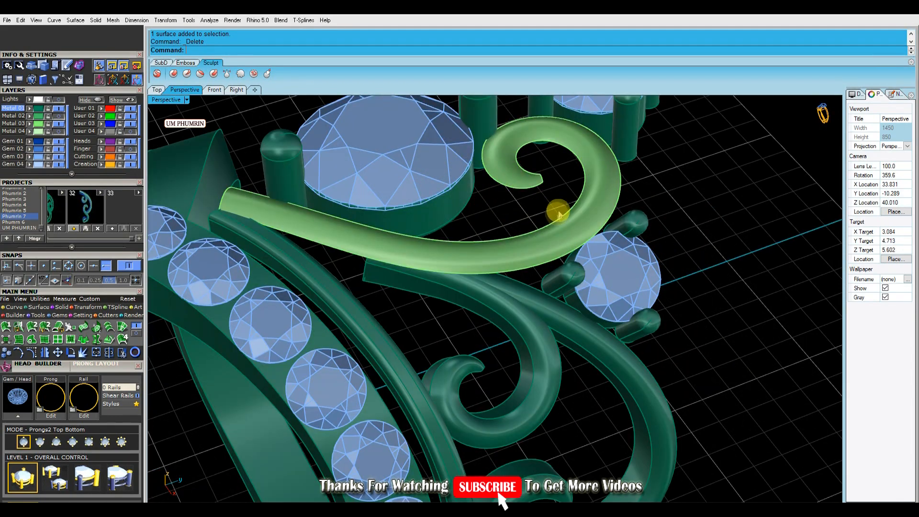
scroll(560, 203, down, 5)
right_drag(558, 194, 594, 279)
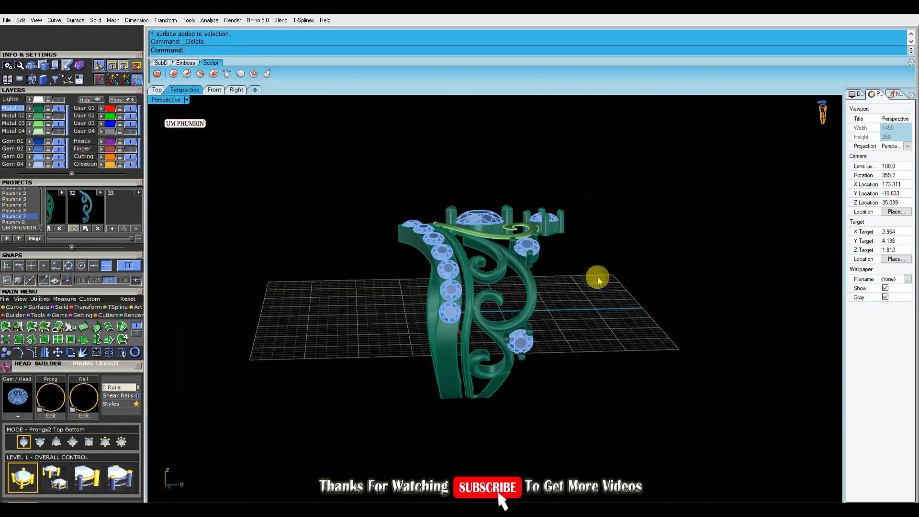
right_drag(527, 271, 546, 317)
scroll(532, 286, up, 5)
click(531, 286)
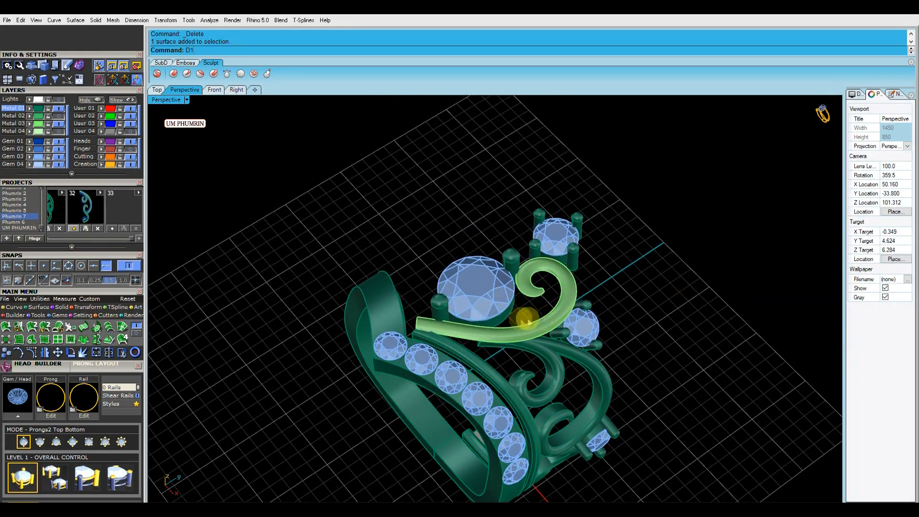
scroll(542, 317, up, 3)
key(Return)
click(548, 321)
right_click(555, 341)
right_drag(412, 268, 397, 337)
right_click(97, 100)
Rebuild all the visible scroll curves
key(ctrl+a)
text(r)
key(Return)
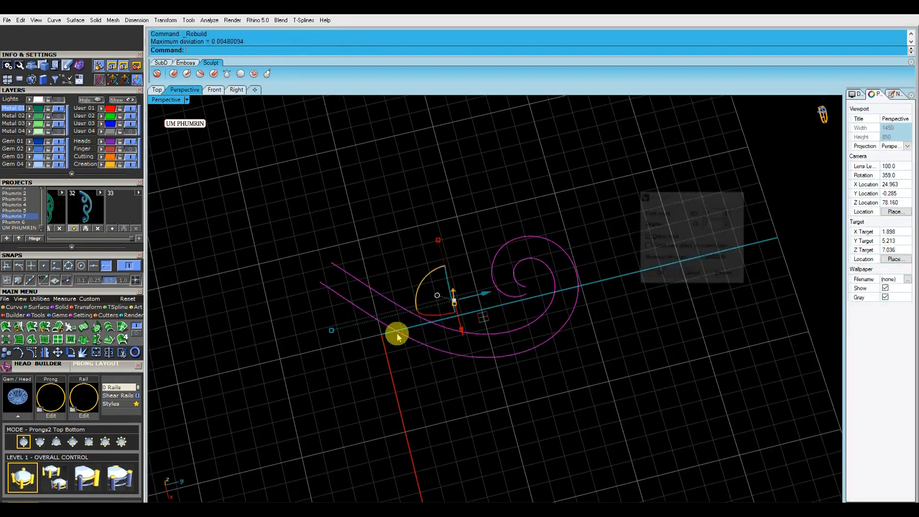
Sweep the two scroll curves into a flat ribbon surface
click(330, 266)
click(351, 276)
shift+click(337, 293)
shift+click(326, 270)
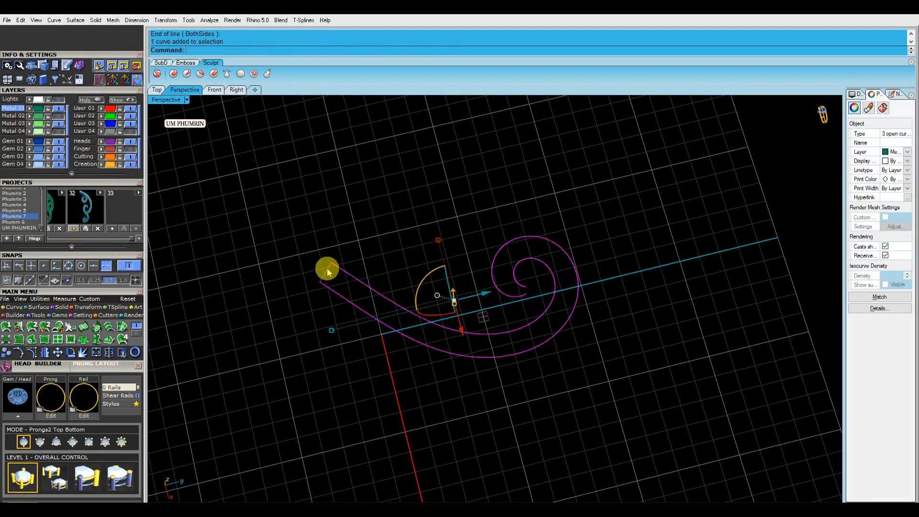
key(Return)
click(578, 224)
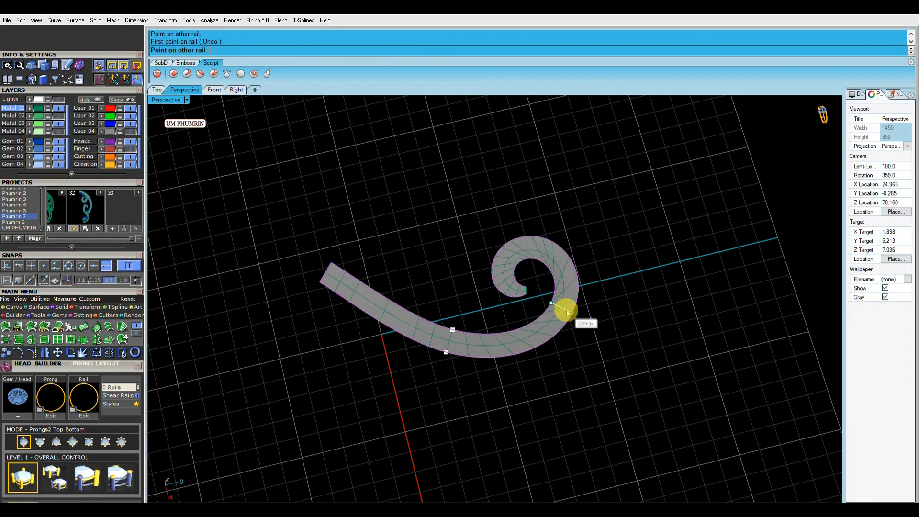
click(498, 265)
key(Return)
Delete the helper curve beside the scroll ribbon surface
click(510, 250)
key(Delete)
click(559, 294)
right_drag(562, 293, 531, 268)
Show the hidden objects and offset the scroll ribbon surface by 1.4
click(120, 100)
text(O3)
key(Return)
right_drag(581, 330, 498, 275)
right_drag(542, 296, 554, 290)
text(O3)
key(Return)
text(1)
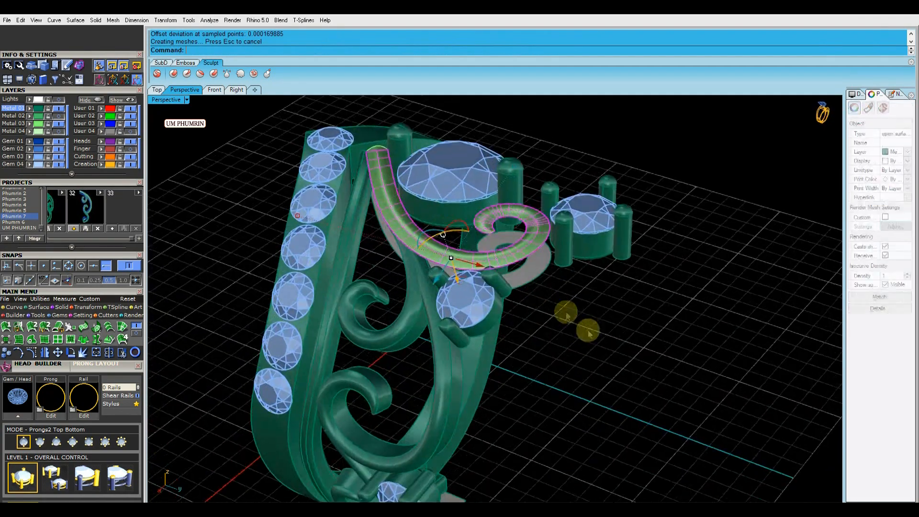
click(538, 279)
shift+click(525, 265)
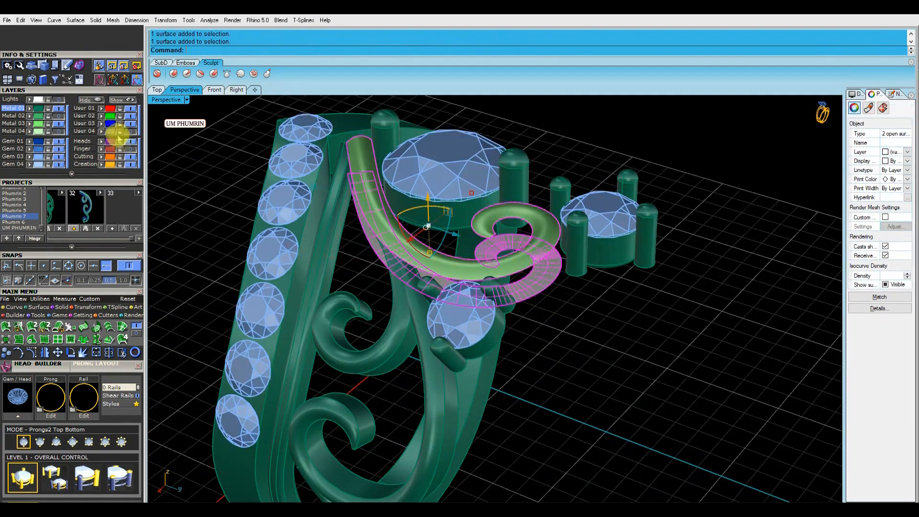
Isolate the offset scroll surfaces and draw a line across their open end
right_click(97, 101)
click(498, 224)
right_drag(496, 226, 650, 314)
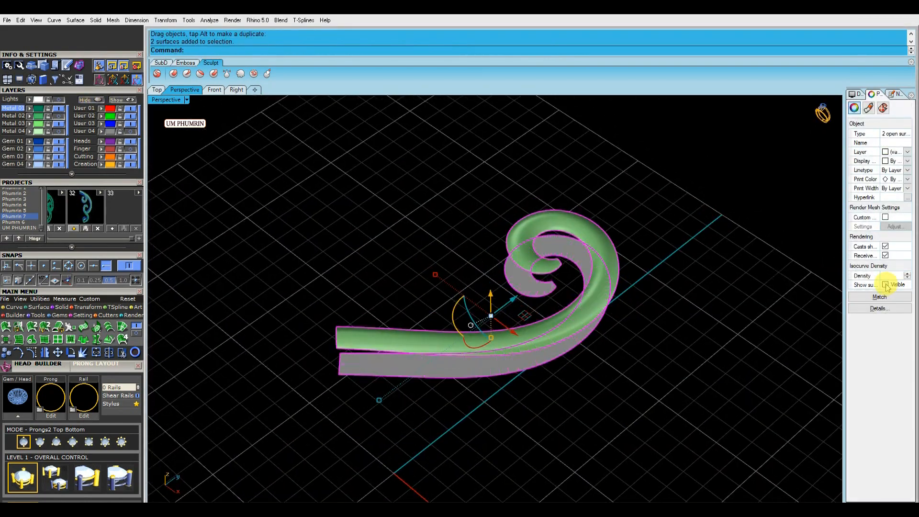
text(l)
key(Return)
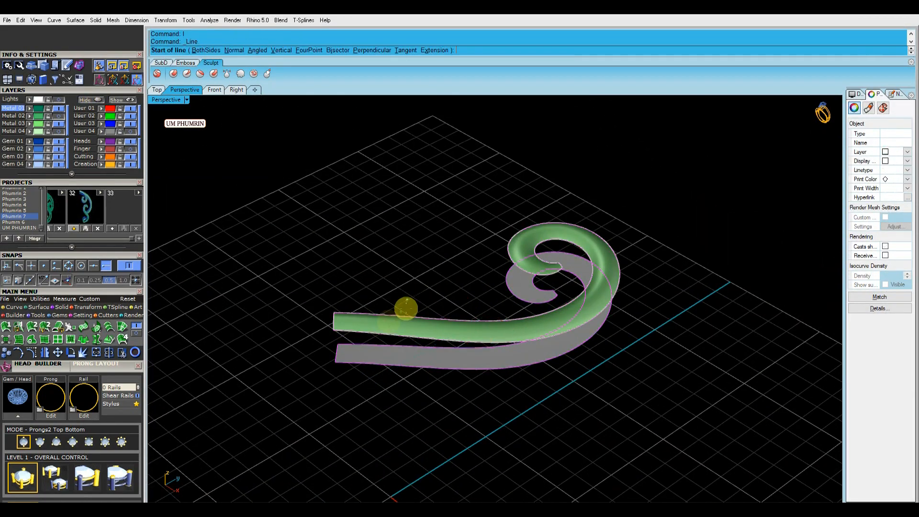
scroll(409, 300, up, 3)
click(308, 380)
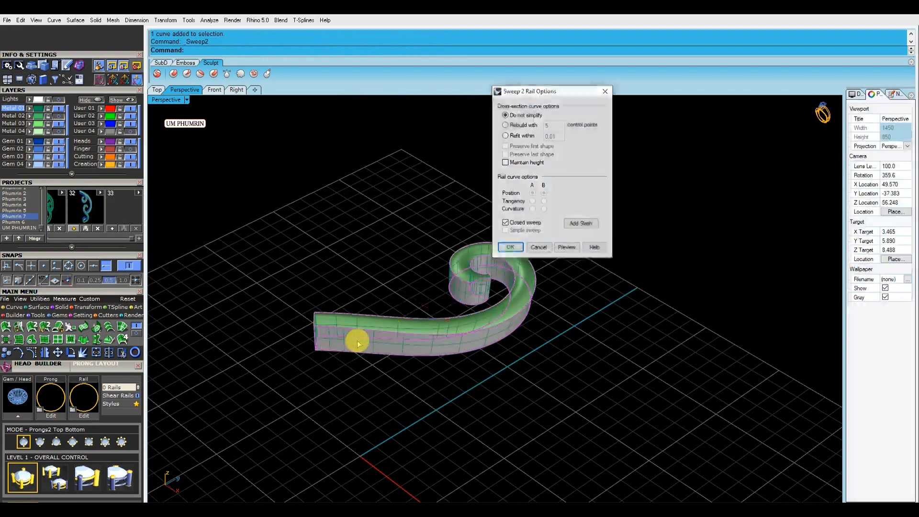
key(Return)
Turn off the isocurve display and show the hidden ring objects again
click(399, 270)
click(885, 284)
click(665, 276)
click(121, 100)
Mirror the scroll piece to the ring's other side about the Y axis
right_drag(498, 225, 516, 297)
scroll(543, 258, down, 5)
drag(585, 314, 488, 228)
right_drag(523, 232, 550, 292)
shift+click(496, 213)
right_drag(531, 258, 528, 234)
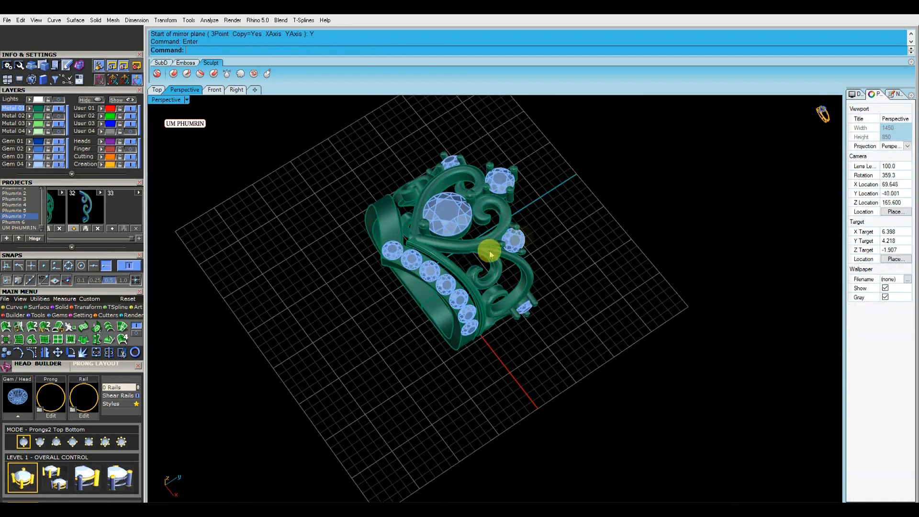
right_drag(529, 226, 502, 190)
scroll(389, 232, up, 3)
right_drag(428, 183, 501, 210)
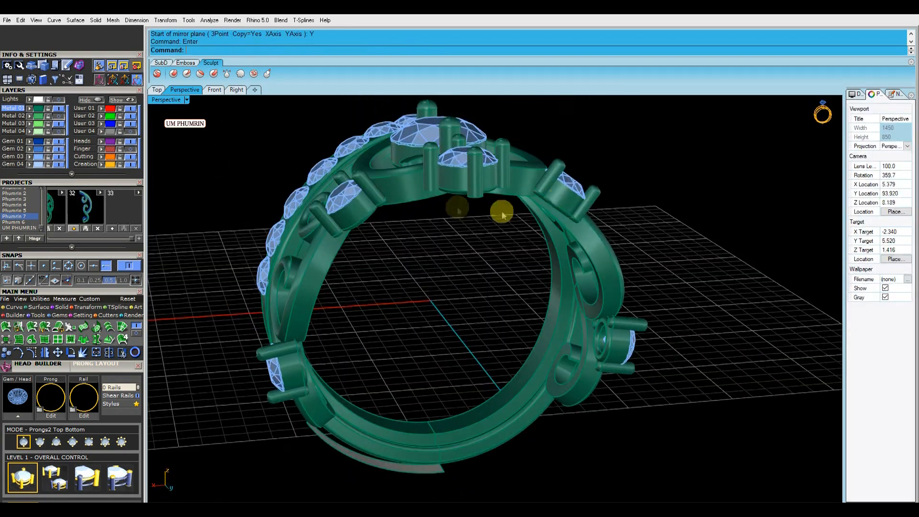
Delete an unwanted piece on the ring's far side
click(561, 196)
scroll(562, 197, down, 3)
shift+click(594, 275)
key(Delete)
Mirror the selected scroll pieces about the Y axis
scroll(431, 206, up, 4)
click(456, 205)
right_drag(492, 242, 480, 208)
click(481, 214)
scroll(480, 214, up, 2)
ctrl+drag(474, 213, 501, 196)
drag(428, 166, 433, 171)
scroll(463, 185, down, 5)
right_drag(492, 201, 483, 174)
scroll(424, 291, up, 4)
click(425, 292)
ctrl+drag(448, 322, 425, 313)
right_drag(489, 292, 488, 188)
key(Return)
text(y)
key(Return)
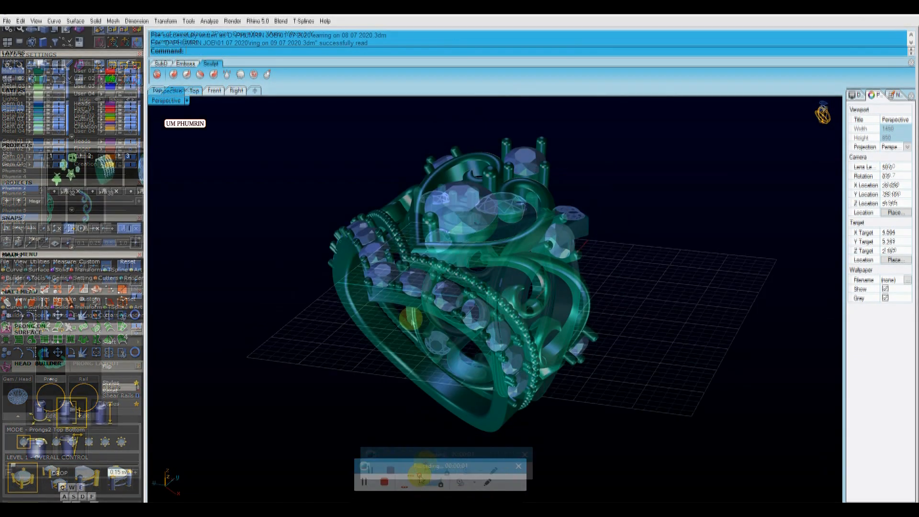
Select the band's inner scroll polysurface and switch to the Right view
right_drag(547, 262, 583, 250)
right_drag(553, 276, 584, 240)
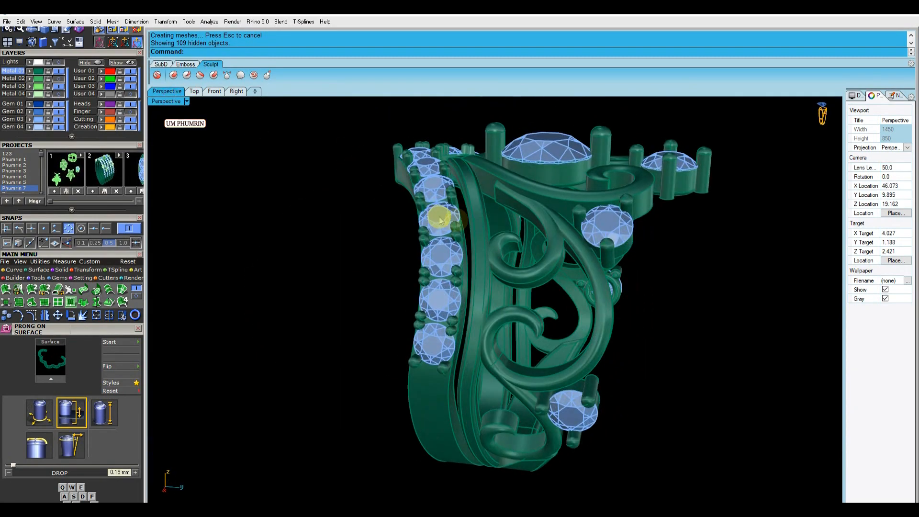
right_drag(441, 221, 489, 233)
scroll(460, 235, down, 6)
click(460, 236)
scroll(459, 226, up, 4)
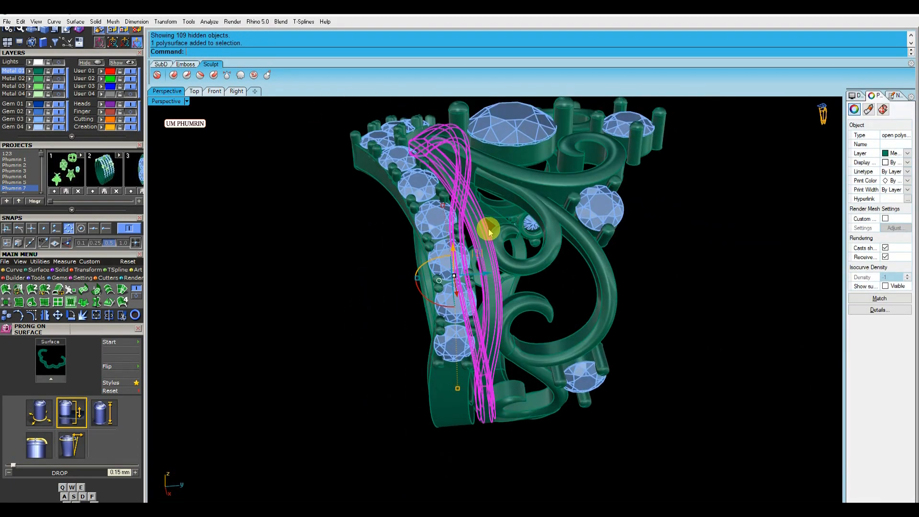
click(242, 97)
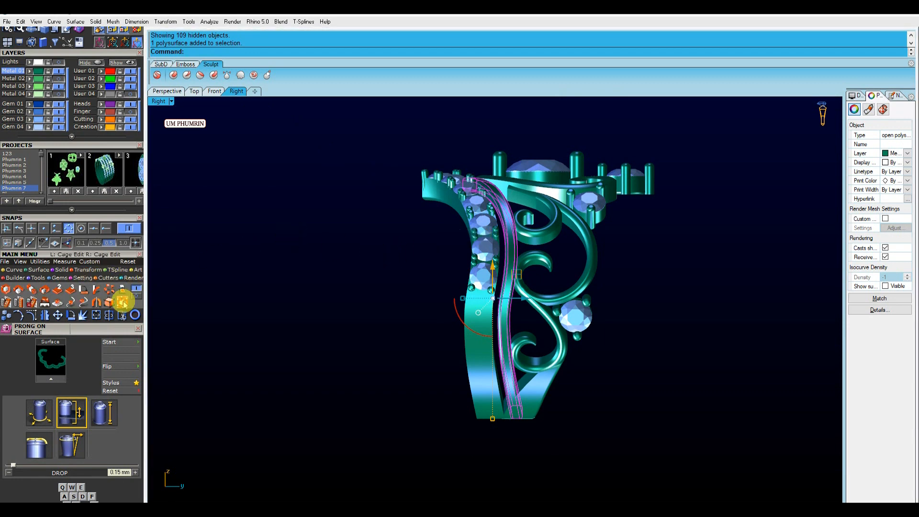
Apply Cage Edit to the selected band piece and select its lower cage points
click(122, 301)
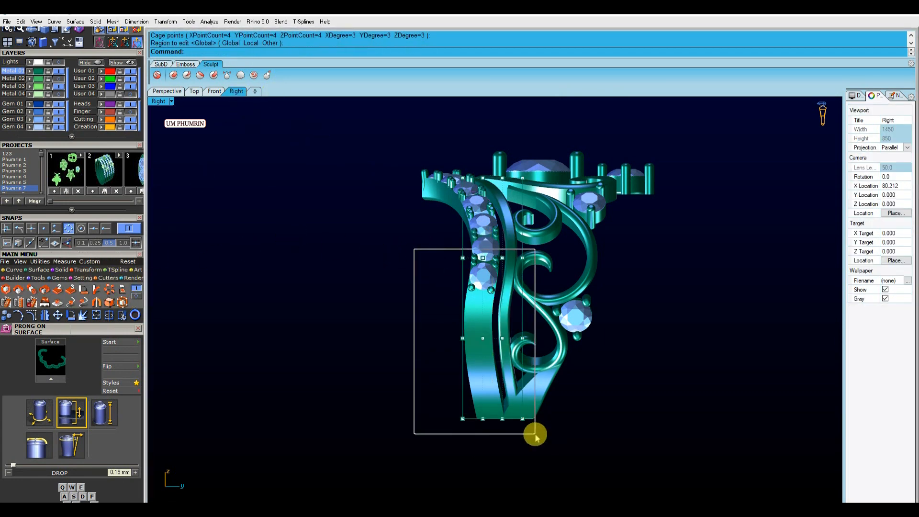
drag(535, 434, 535, 434)
scroll(523, 346, up, 3)
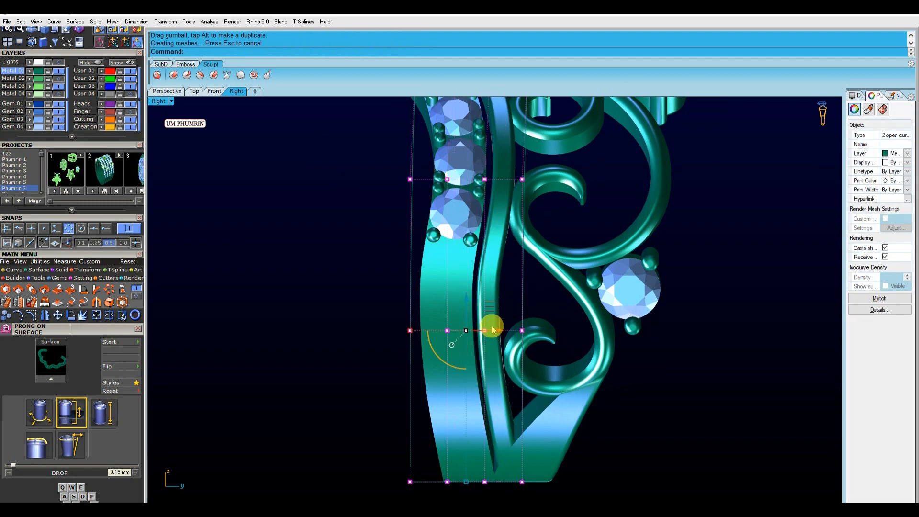
scroll(493, 329, down, 3)
drag(359, 301, 519, 430)
scroll(478, 361, up, 3)
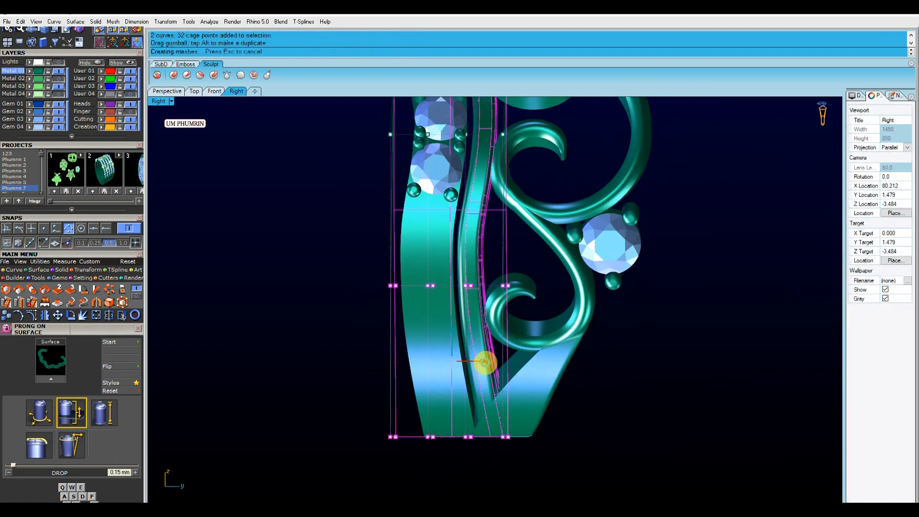
scroll(485, 363, down, 4)
drag(393, 247, 526, 269)
scroll(502, 258, up, 6)
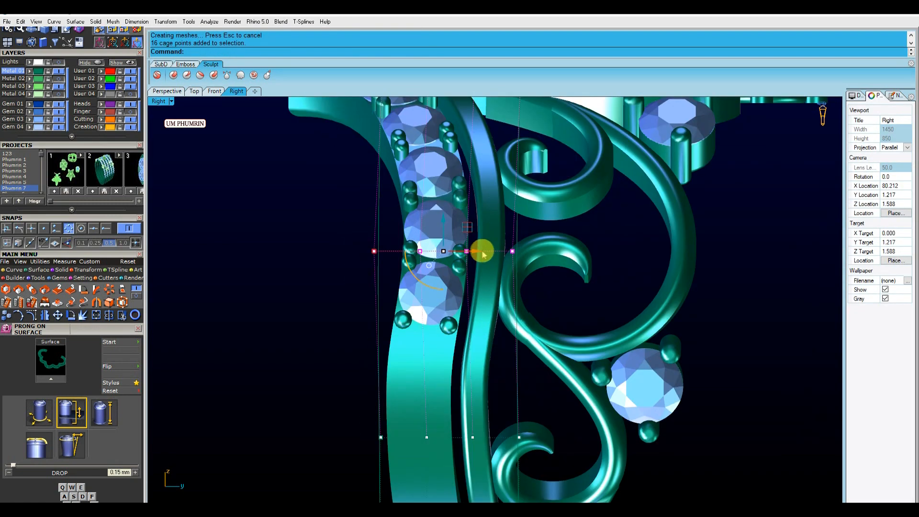
scroll(479, 253, down, 7)
Leave cage editing and delete the cage control object
key(Escape)
key(Escape)
click(499, 315)
key(Delete)
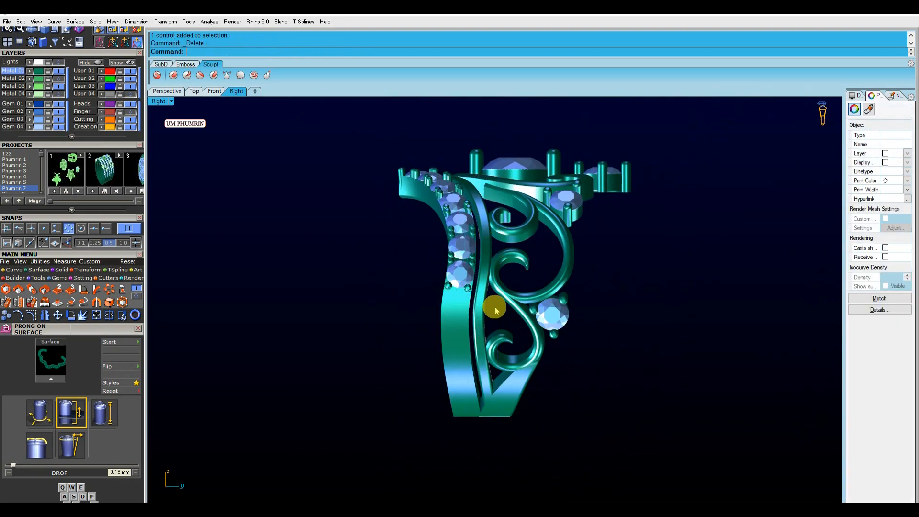
Select the V band's polysurfaces in the perspective view
click(174, 93)
scroll(493, 239, up, 5)
right_drag(498, 234, 462, 241)
scroll(459, 293, down, 4)
click(463, 241)
click(604, 274)
right_drag(604, 274, 481, 251)
right_drag(422, 212, 430, 214)
scroll(430, 215, up, 5)
scroll(423, 231, down, 8)
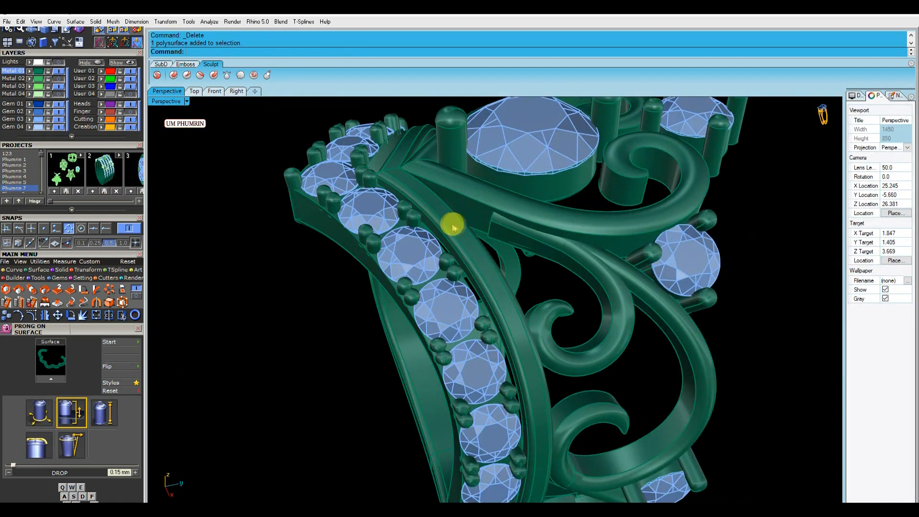
click(455, 227)
Try to measure the V band's width with an aligned dimension in the Top view
click(194, 93)
right_drag(512, 297, 471, 285)
text(da)
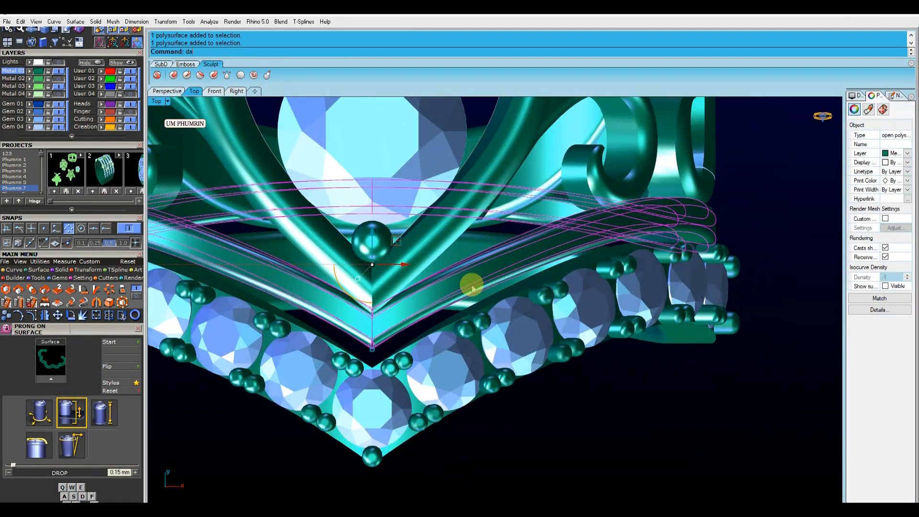
key(Return)
scroll(467, 256, up, 7)
right_drag(367, 313, 356, 266)
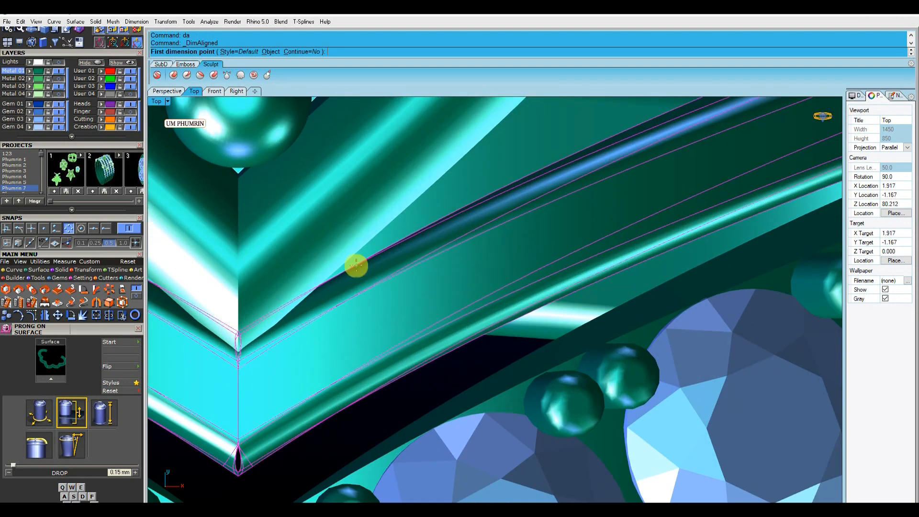
click(404, 376)
scroll(404, 370, down, 8)
key(Escape)
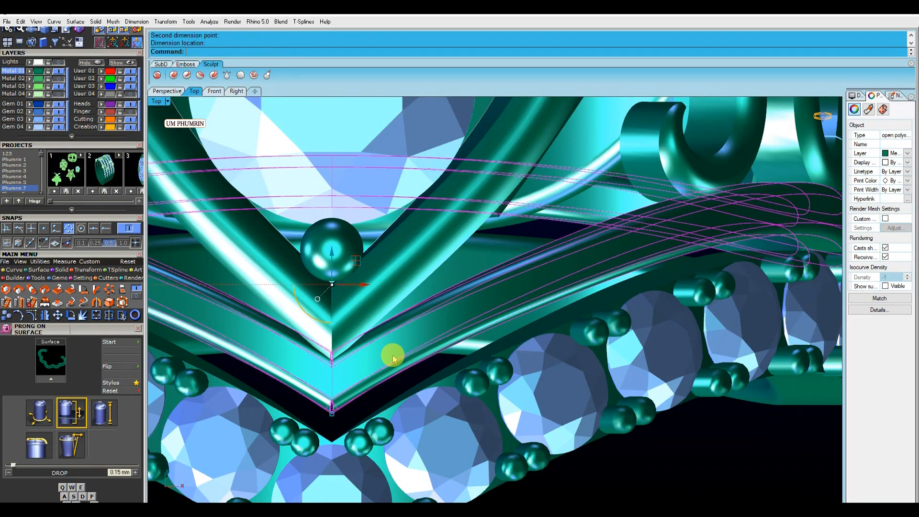
Undo the last drag and the edge fillet on the band
key(ctrl+z)
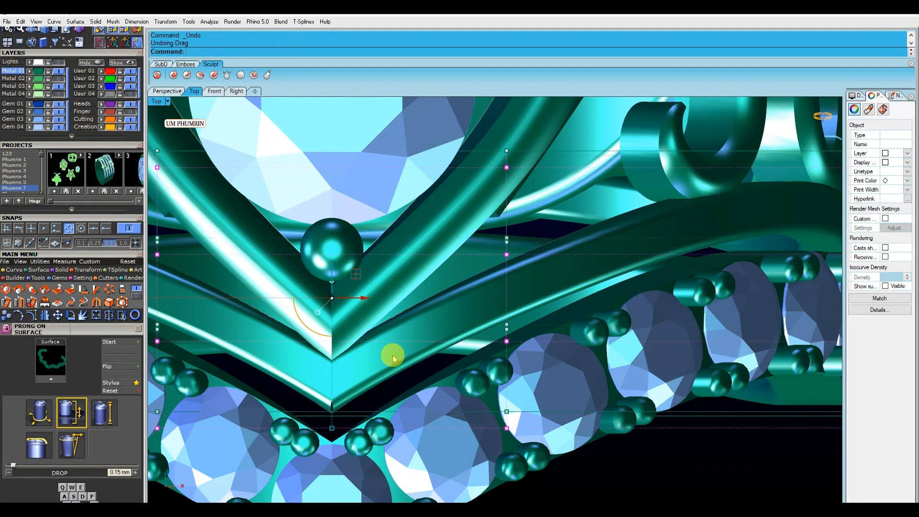
scroll(392, 358, down, 5)
key(ctrl+z)
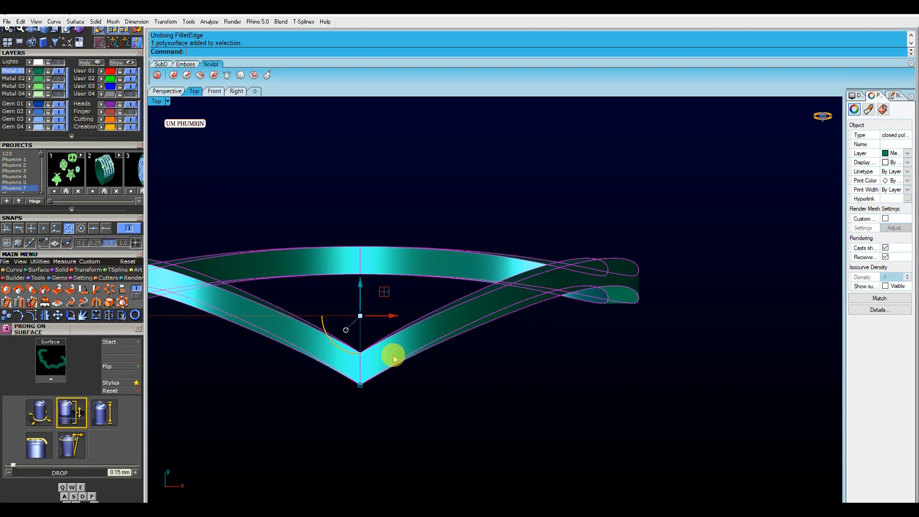
Extract a face from the band in the perspective view and delete it
click(178, 96)
scroll(479, 254, up, 8)
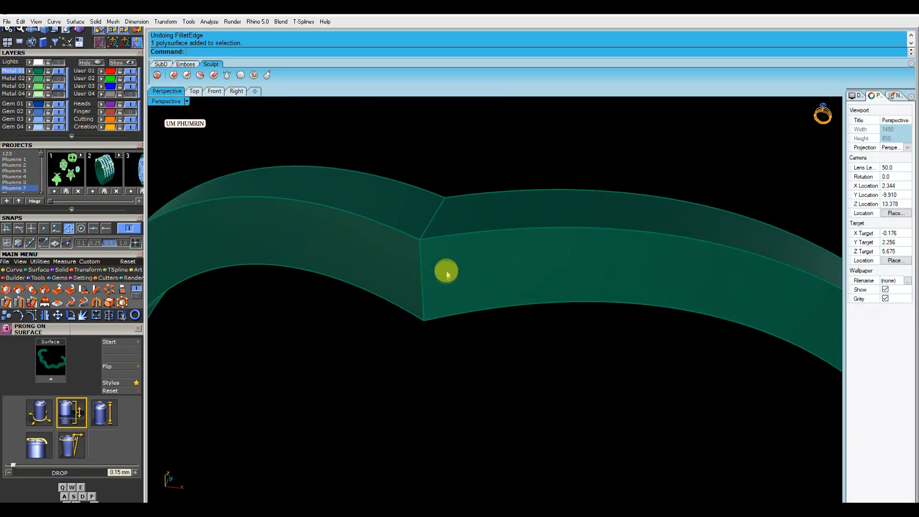
scroll(446, 271, down, 4)
right_drag(458, 269, 460, 269)
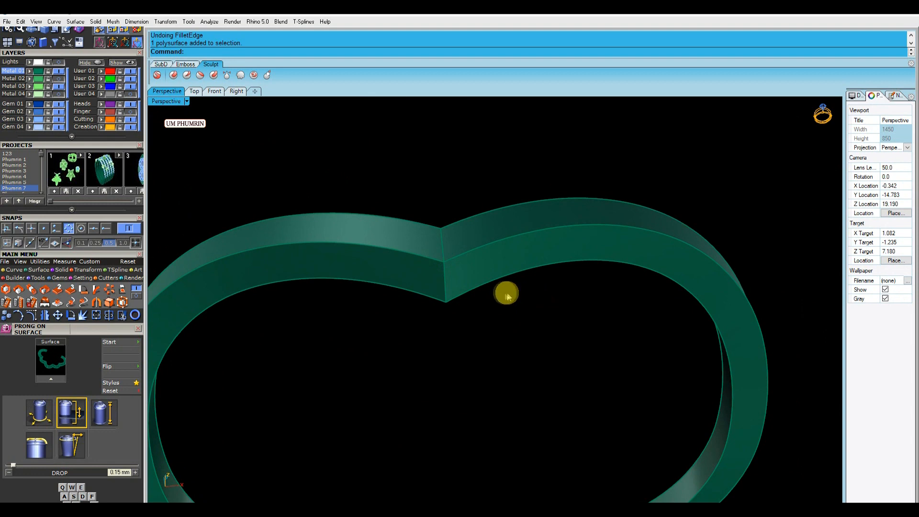
scroll(507, 294, down, 5)
text(ee)
key(Return)
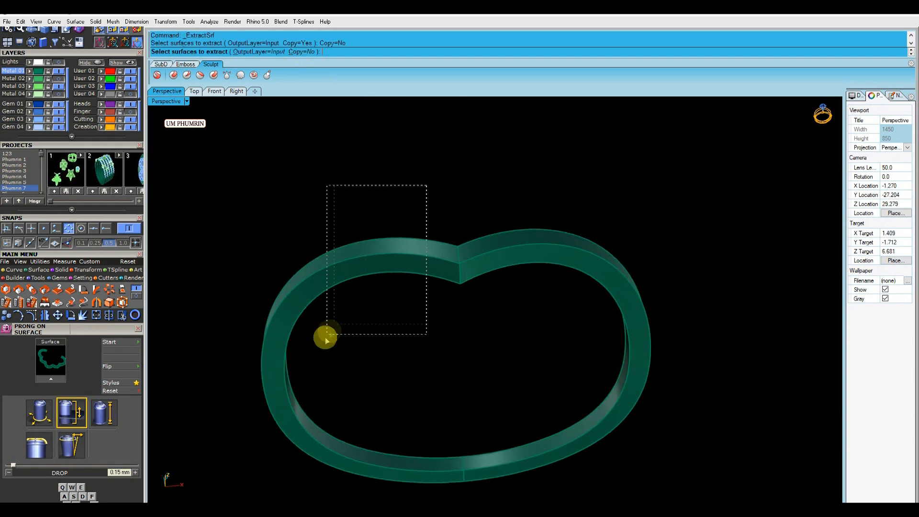
drag(326, 341, 327, 341)
right_click(354, 318)
key(Delete)
Select both band halves together in the perspective view
right_drag(462, 313, 496, 306)
click(468, 268)
right_drag(464, 275, 442, 274)
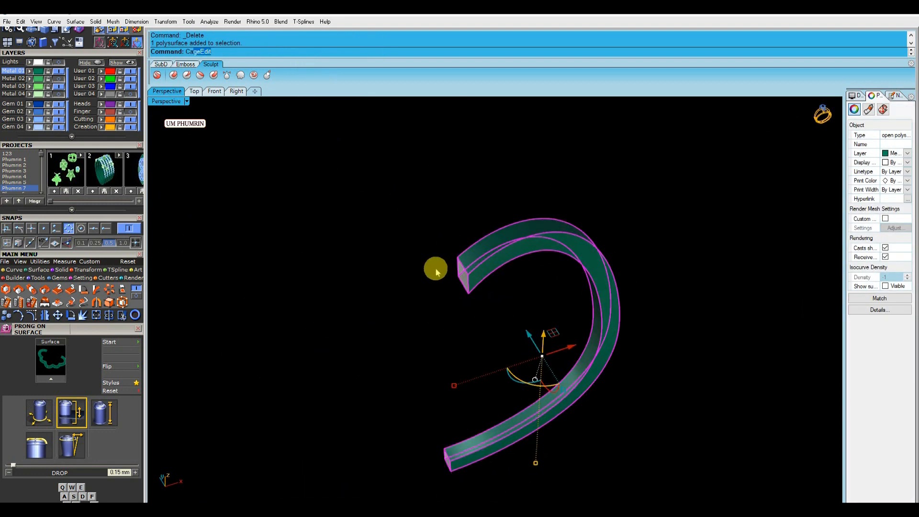
key(Escape)
right_drag(335, 256, 383, 258)
text(fe)
drag(536, 310, 504, 158)
right_click(505, 157)
right_click(504, 157)
right_drag(515, 164, 460, 219)
click(531, 235)
text(mv)
key(Escape)
drag(507, 364, 382, 250)
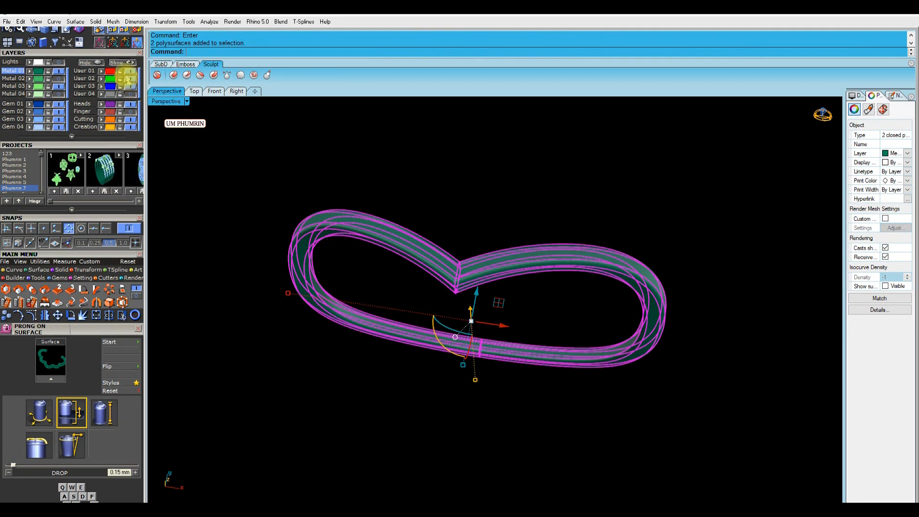
Apply Cage Edit to the selected band pieces in the Right view and select the lower cage points
click(122, 63)
click(237, 91)
click(123, 303)
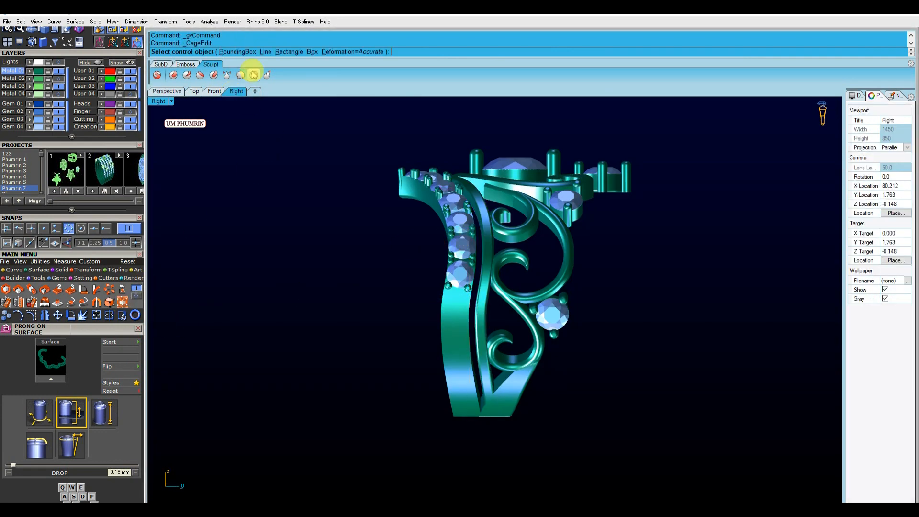
drag(424, 346, 523, 460)
scroll(462, 364, up, 8)
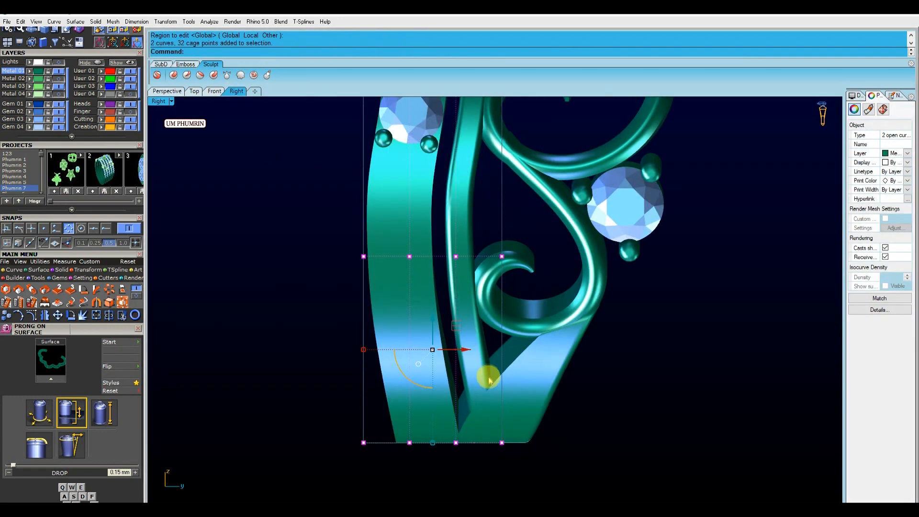
scroll(447, 365, down, 6)
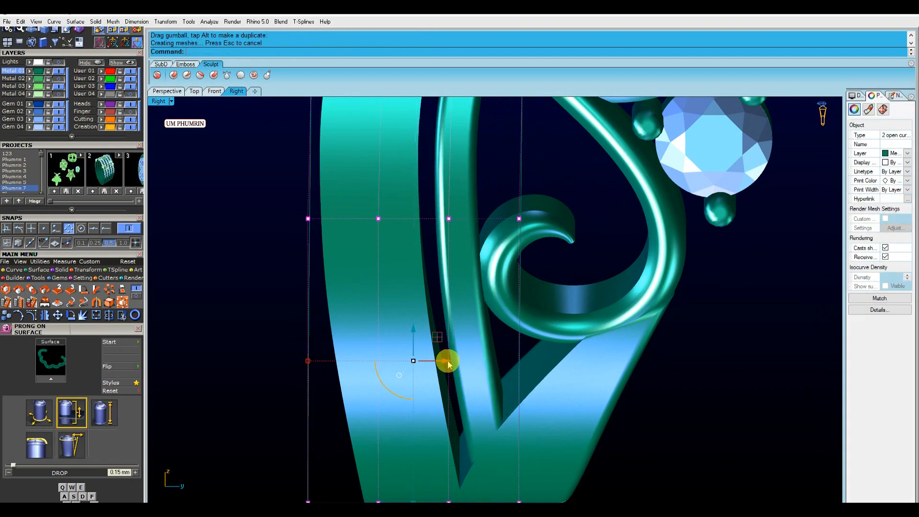
drag(308, 395, 522, 433)
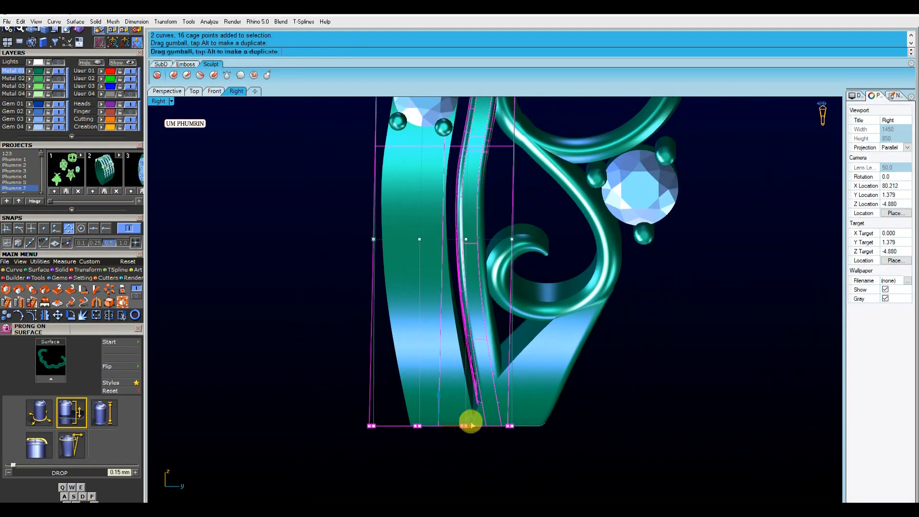
Move the selected cage points with the gumball to reshape the band's lower section
scroll(474, 402, down, 5)
scroll(498, 376, up, 10)
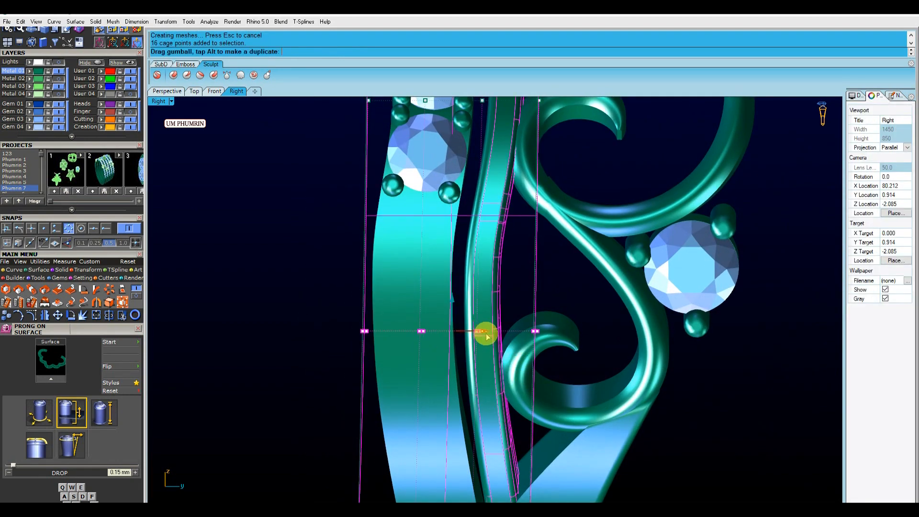
drag(484, 334, 483, 334)
scroll(503, 296, down, 6)
right_drag(509, 284, 532, 439)
scroll(515, 357, up, 6)
drag(406, 344, 500, 352)
scroll(500, 352, down, 5)
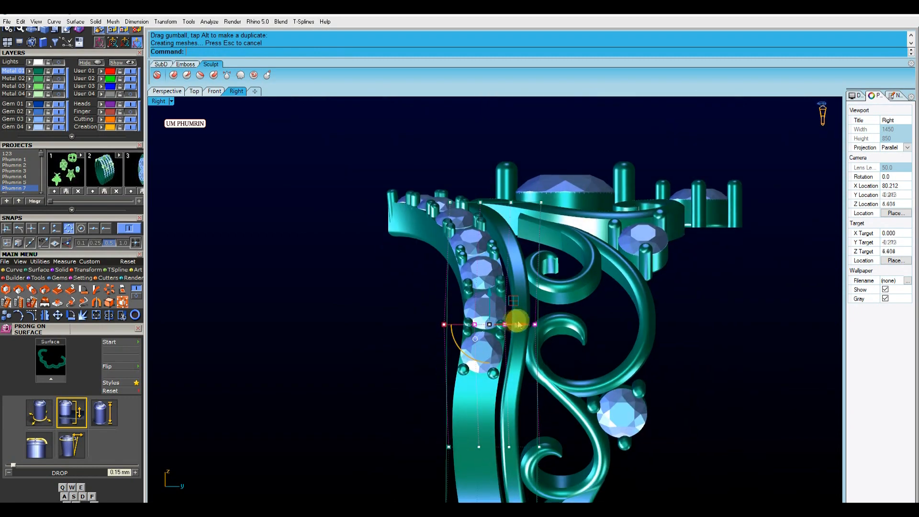
Delete the band's cage control object
click(540, 397)
key(Delete)
scroll(527, 348, down, 6)
Select the inner band polysurface in the perspective view and switch to the Right view
click(175, 92)
right_drag(386, 236, 505, 311)
click(468, 341)
right_drag(468, 340, 379, 322)
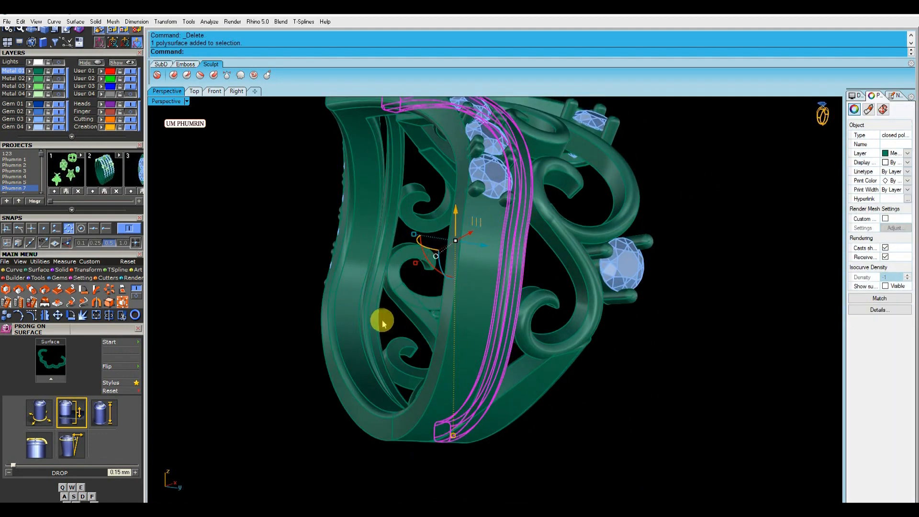
click(236, 90)
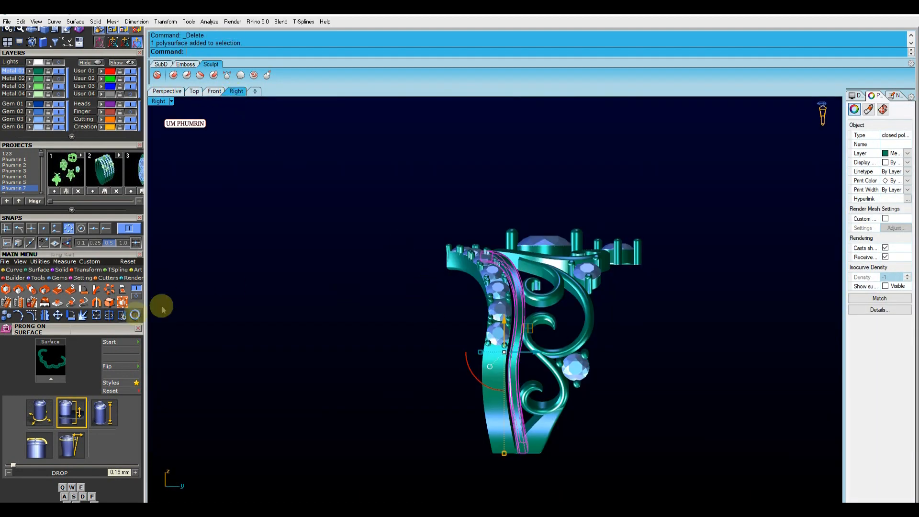
Apply a bounding-box Cage Edit to the inner band piece and select its middle row of cage points
click(123, 302)
click(254, 51)
key(Return)
key(Return)
key(Return)
scroll(452, 350, up, 6)
drag(427, 317, 521, 325)
scroll(496, 339, up, 8)
scroll(509, 312, down, 6)
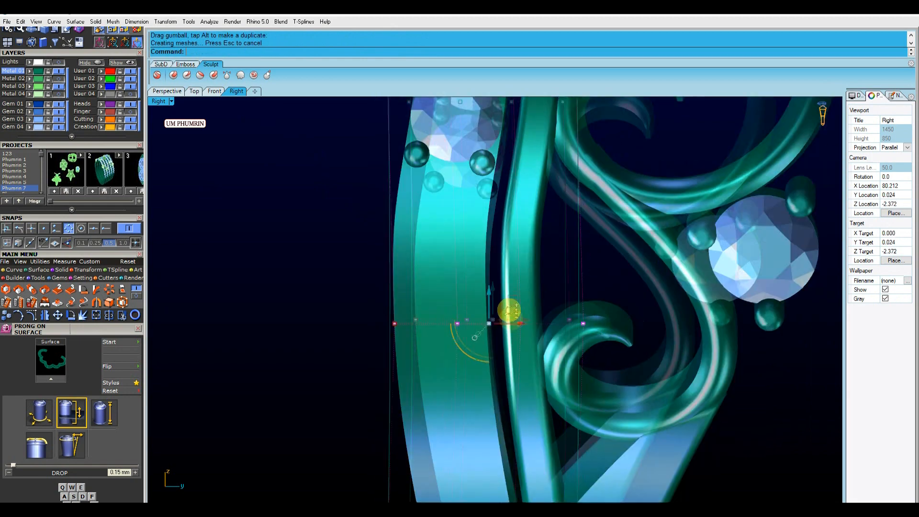
Select and delete the inner band's cage control object
click(552, 288)
click(548, 287)
key(Delete)
scroll(508, 339, down, 5)
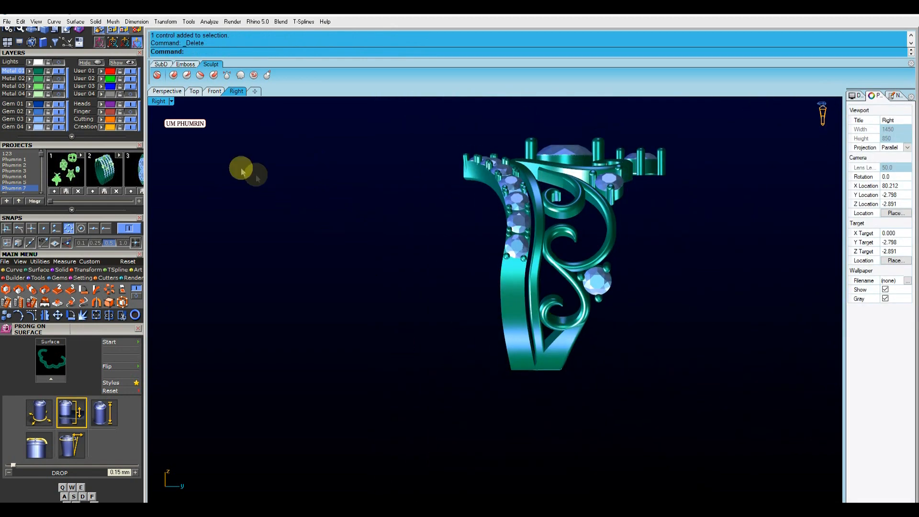
Select the lower S-shaped scroll piece and switch to the Right view
click(167, 91)
scroll(461, 308, up, 10)
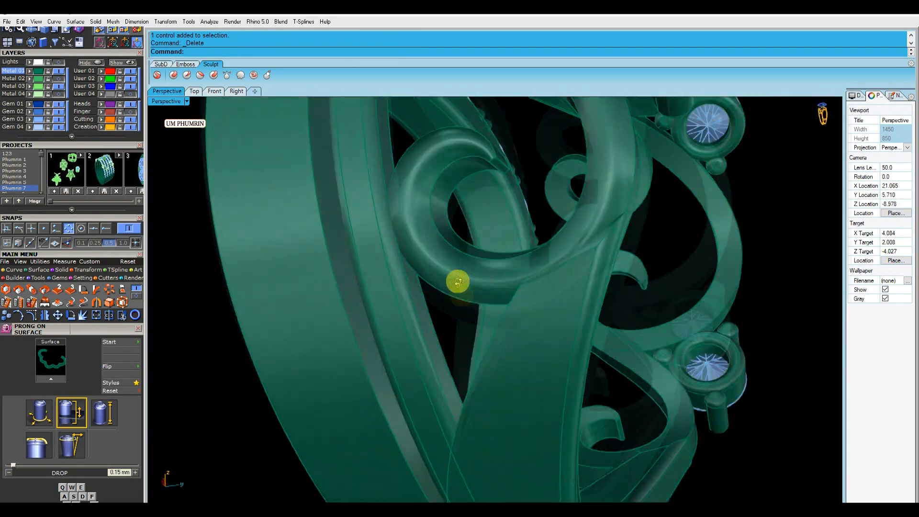
right_drag(458, 281, 466, 311)
click(465, 314)
shift+click(505, 317)
scroll(504, 318, down, 7)
click(622, 345)
right_drag(622, 345, 541, 352)
click(501, 234)
click(239, 93)
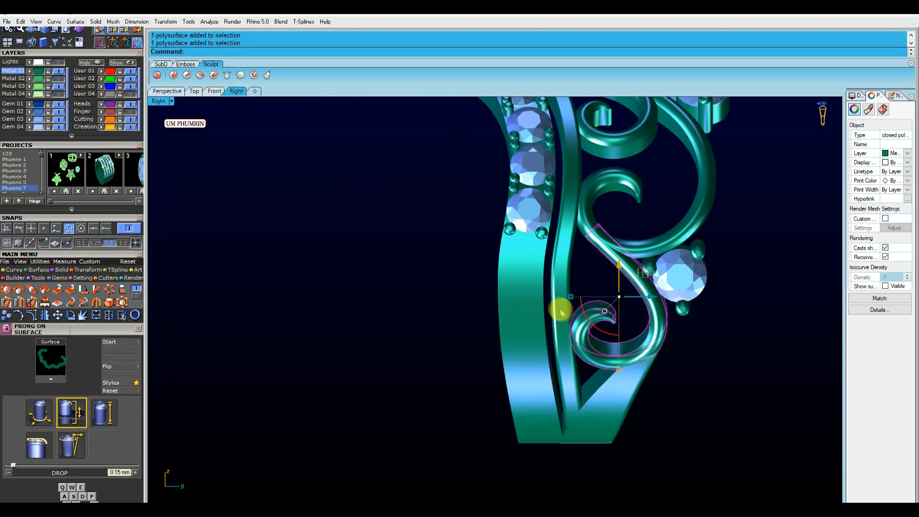
Apply Cage Edit to the S scroll and move a row of its cage points upward
click(120, 303)
click(237, 53)
key(Return)
key(Return)
key(Return)
drag(373, 296, 637, 318)
scroll(595, 309, up, 6)
scroll(530, 314, down, 8)
right_drag(533, 358, 533, 332)
drag(450, 380, 536, 396)
scroll(530, 392, up, 4)
scroll(536, 396, down, 6)
Deselect the cage points and delete the scroll's cage control object
key(Escape)
key(Escape)
click(547, 293)
key(Delete)
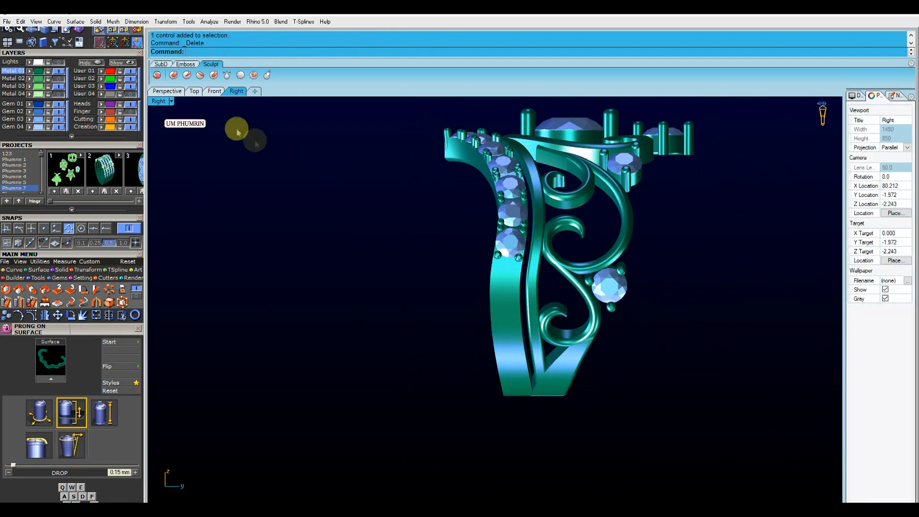
Try to measure the band's width with an aligned dimension in the Top view
click(181, 93)
right_drag(541, 330, 365, 201)
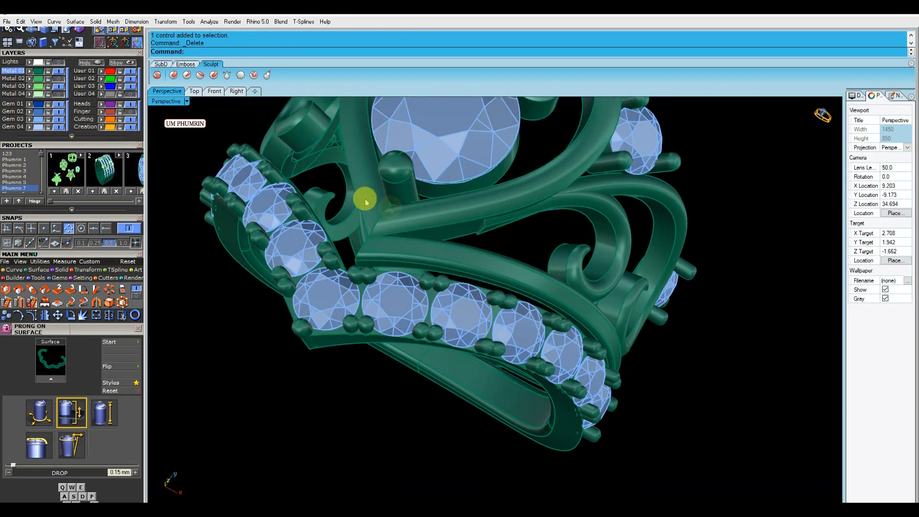
click(194, 96)
right_drag(426, 314, 409, 287)
scroll(354, 299, up, 3)
text(da)
key(Return)
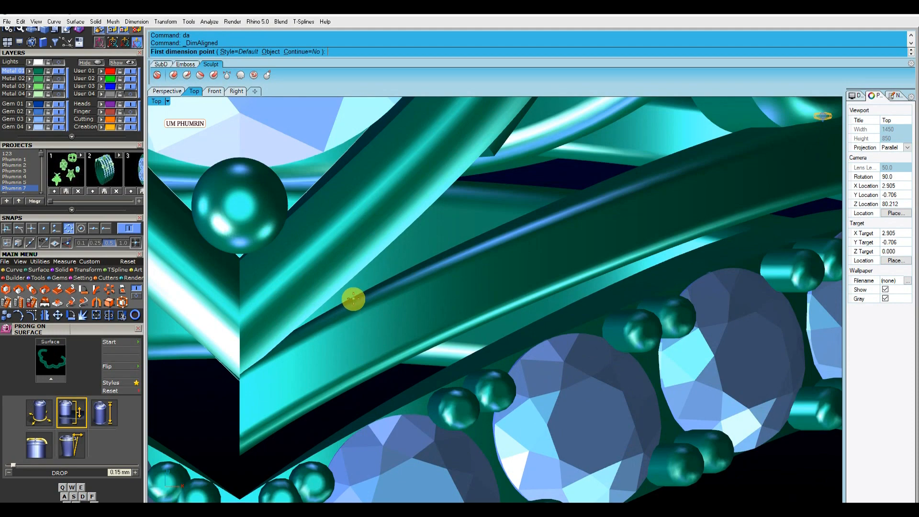
click(376, 364)
scroll(381, 368, down, 4)
key(Escape)
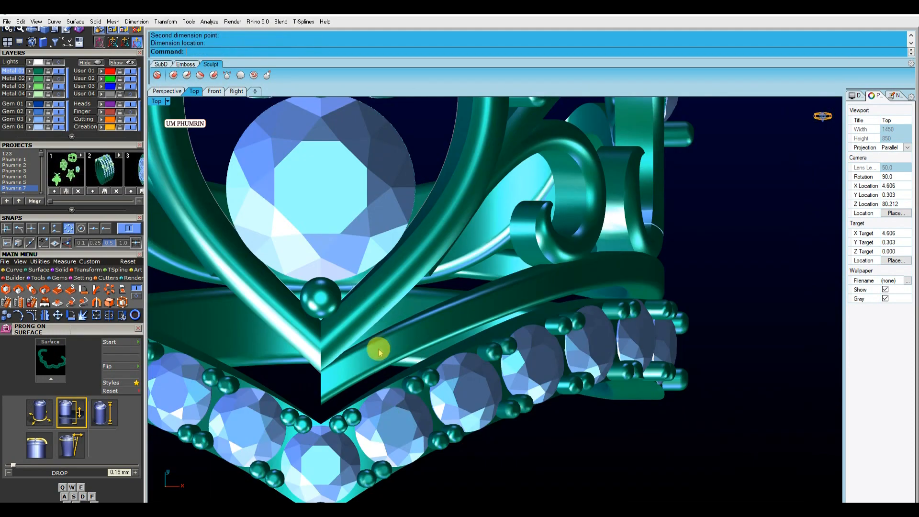
Set the Top viewport to a see-through display mode
click(175, 94)
scroll(443, 246, up, 4)
scroll(457, 262, down, 2)
click(195, 92)
click(167, 102)
click(224, 46)
Try again to measure the band's width with an aligned dimension
scroll(372, 328, up, 5)
right_drag(372, 326, 374, 265)
scroll(370, 306, up, 6)
text(da)
key(Return)
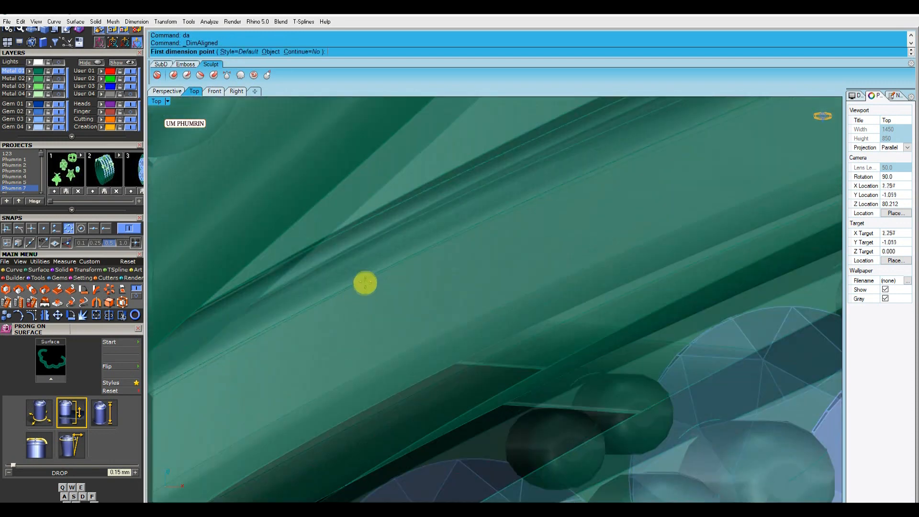
scroll(366, 280, up, 2)
click(424, 389)
key(Escape)
scroll(416, 351, down, 6)
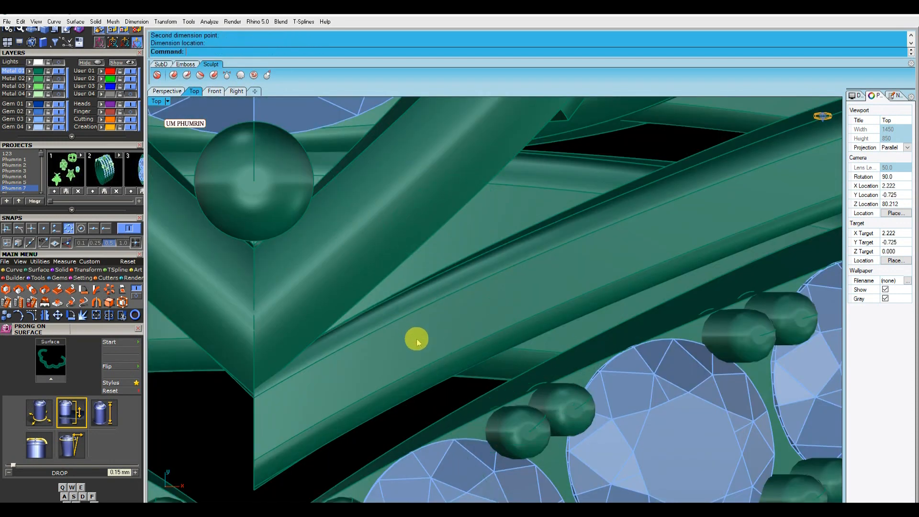
Offset a curve on the inner band's surface by 0.9 mm
click(172, 92)
scroll(480, 259, up, 4)
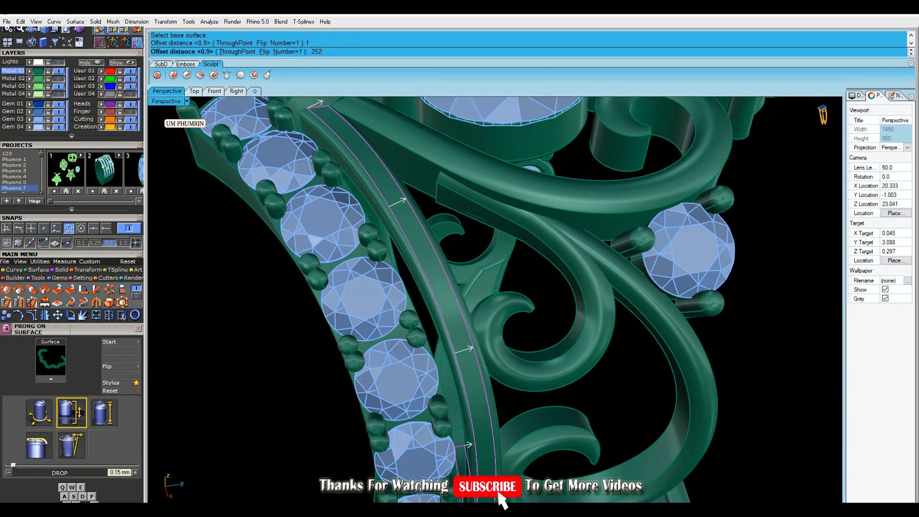
key(Return)
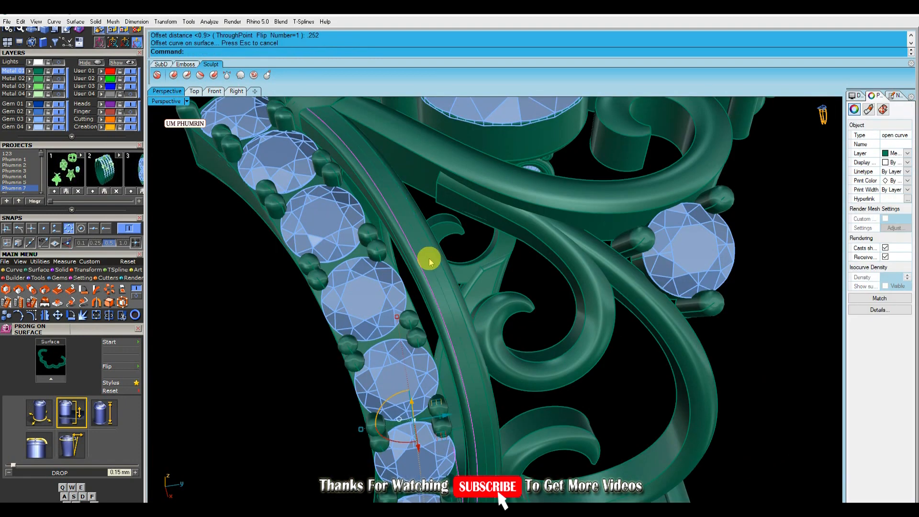
key(Delete)
Place beads along the offset curve with Gem on Curve, setting the start size to 0.5 mm
click(420, 245)
right_click(421, 245)
text(aa)
key(Return)
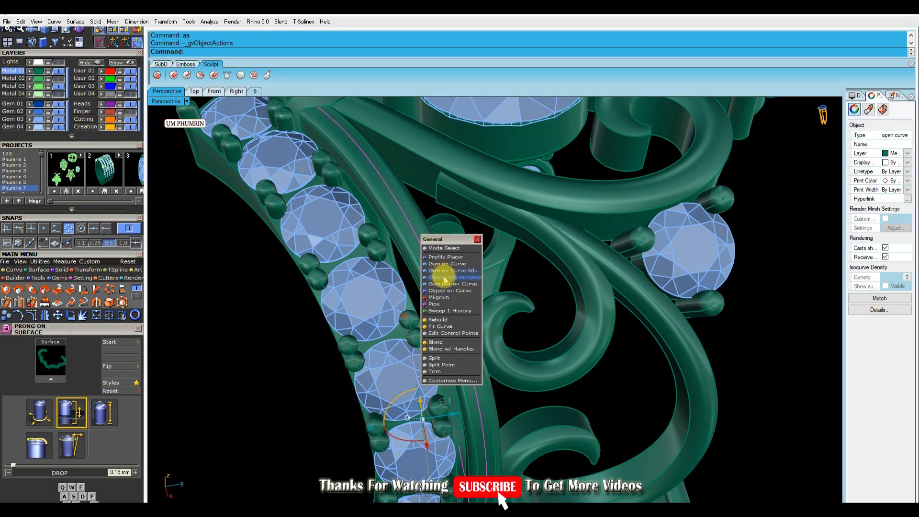
click(451, 291)
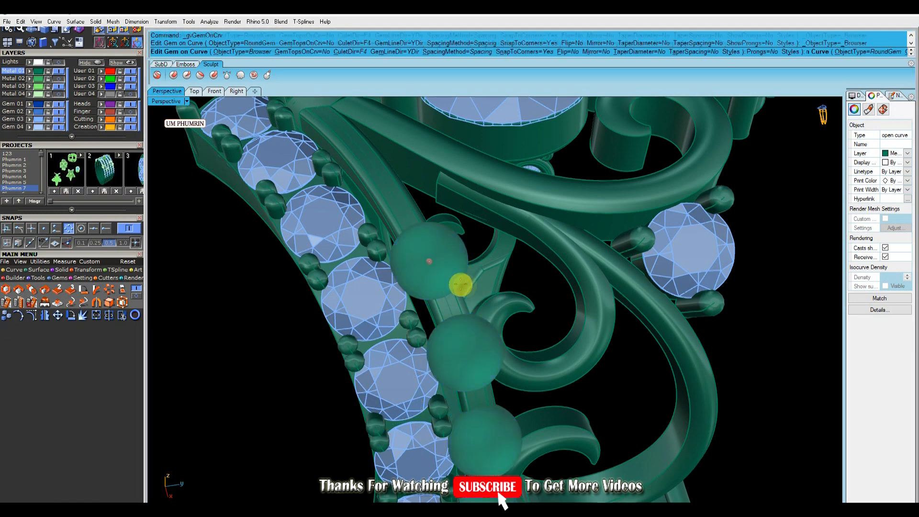
click(613, 63)
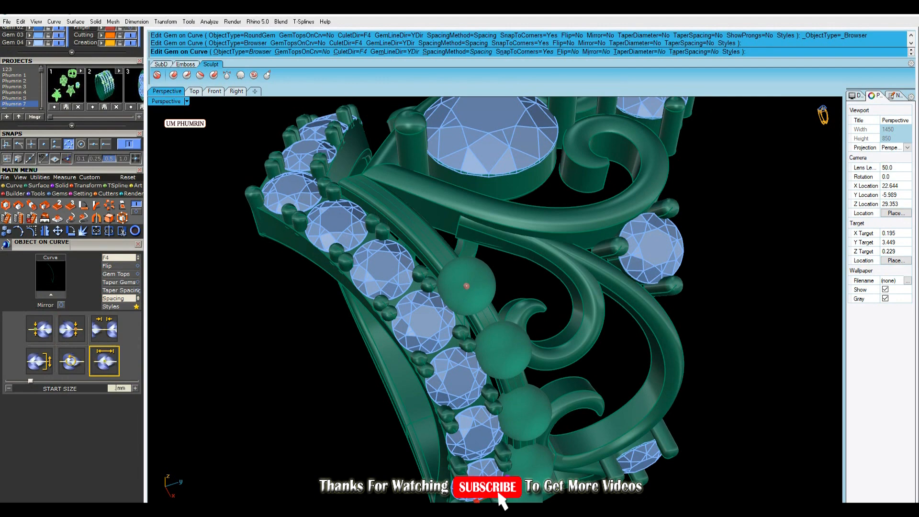
text(0.5)
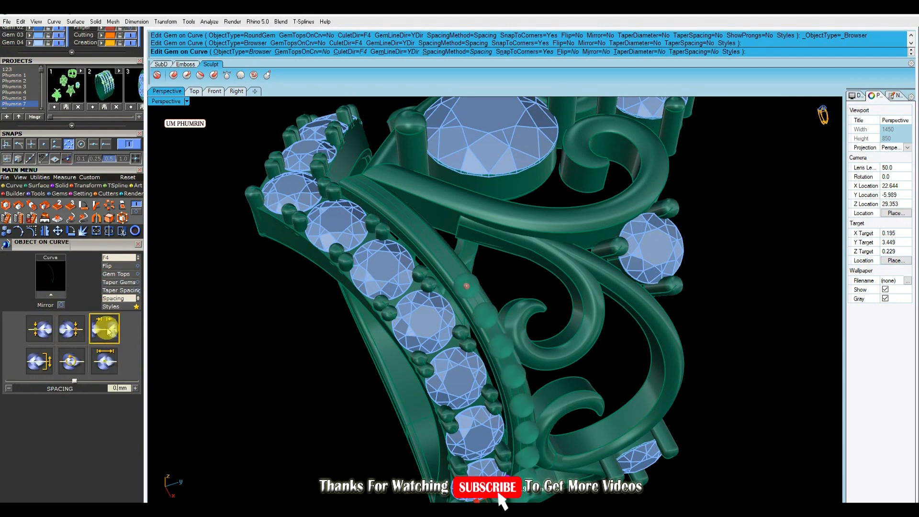
Adjust the bead strip's Z offset to about -0.12 mm and its spacing to -0.2 mm in Gem on Curve
scroll(468, 297, down, 6)
right_drag(472, 311, 504, 296)
drag(498, 411, 411, 224)
scroll(485, 273, up, 6)
right_drag(486, 271, 535, 252)
scroll(536, 252, down, 5)
scroll(455, 192, up, 8)
drag(447, 189, 451, 195)
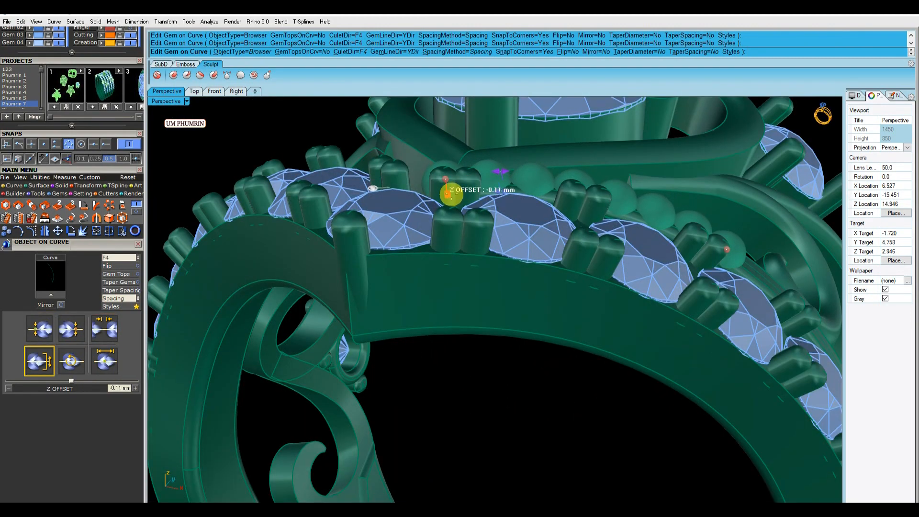
scroll(451, 195, down, 5)
right_drag(564, 209, 476, 253)
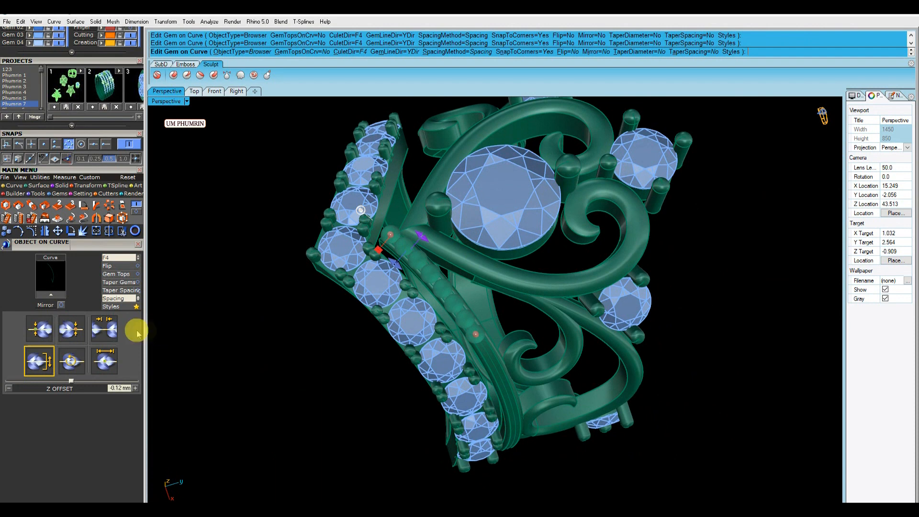
click(107, 339)
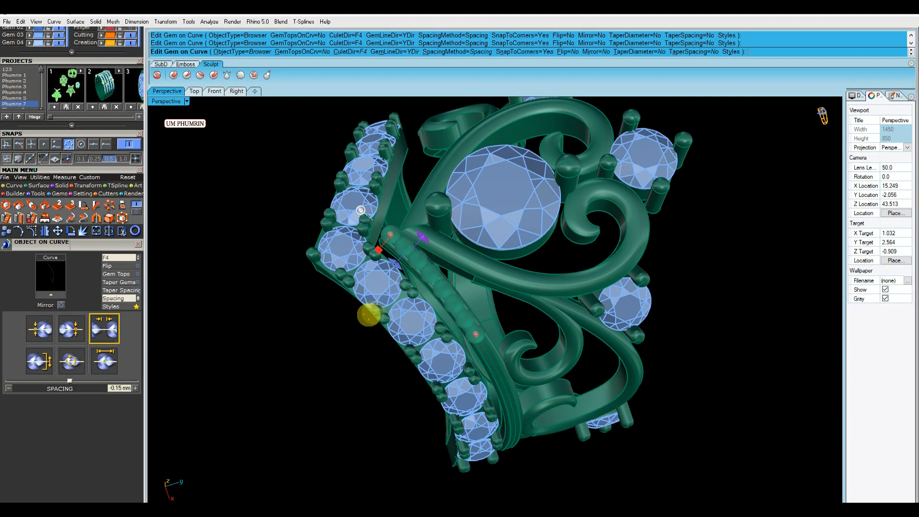
scroll(439, 293, up, 5)
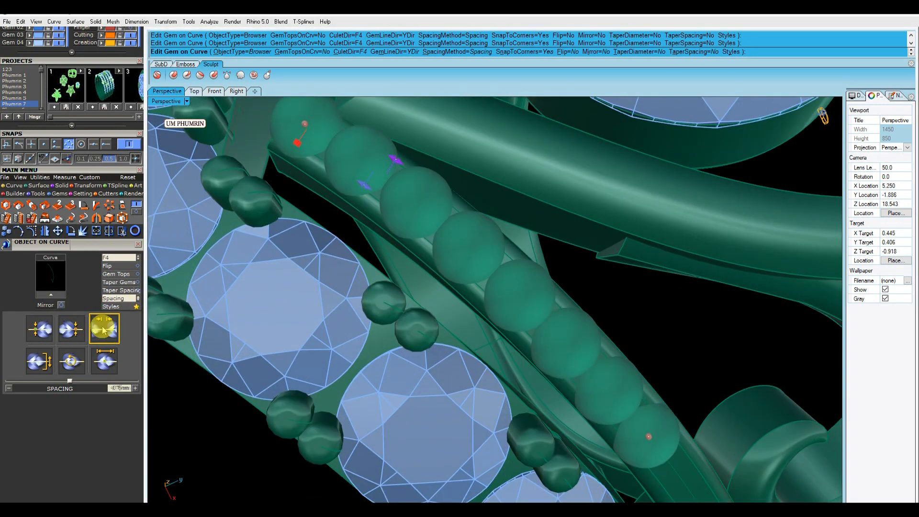
key(Return)
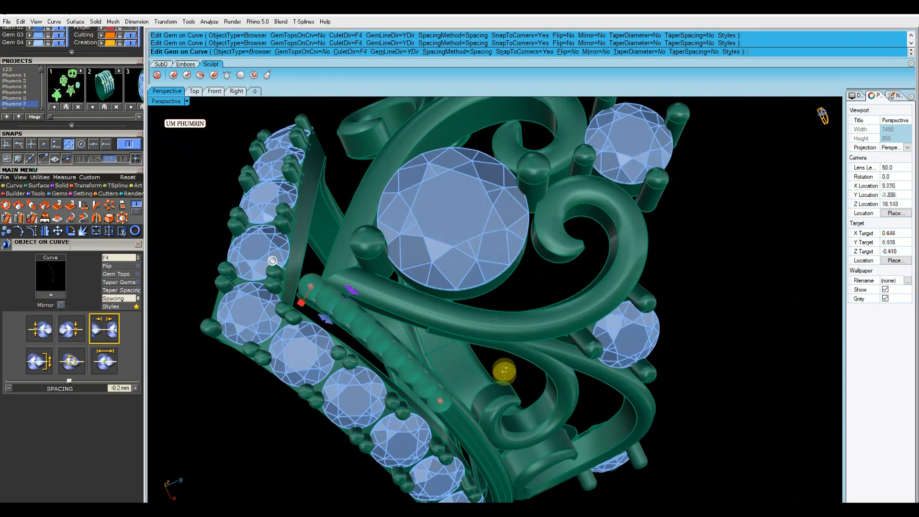
Switch the bead spacing method to Fixed and drag the end position along the curve
click(72, 328)
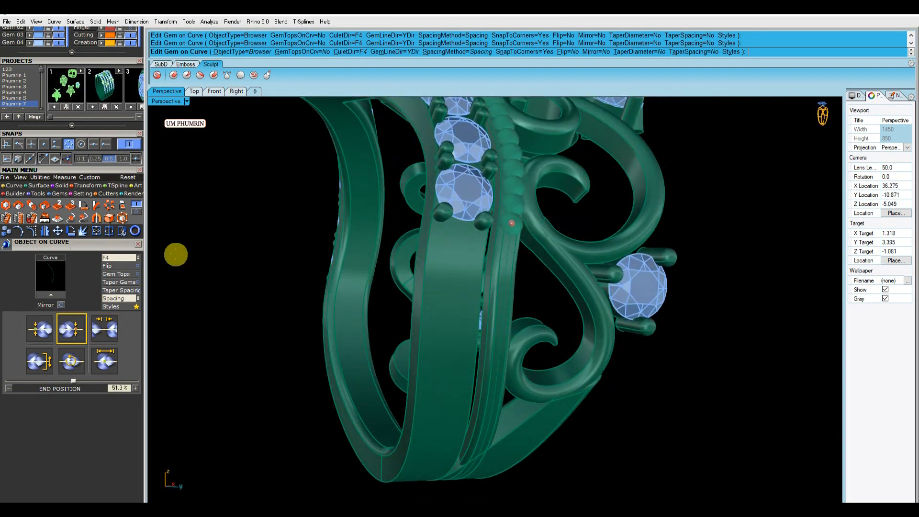
click(120, 298)
drag(512, 225, 482, 447)
right_drag(482, 447, 513, 355)
scroll(512, 355, down, 6)
scroll(483, 240, up, 5)
right_drag(454, 177, 507, 239)
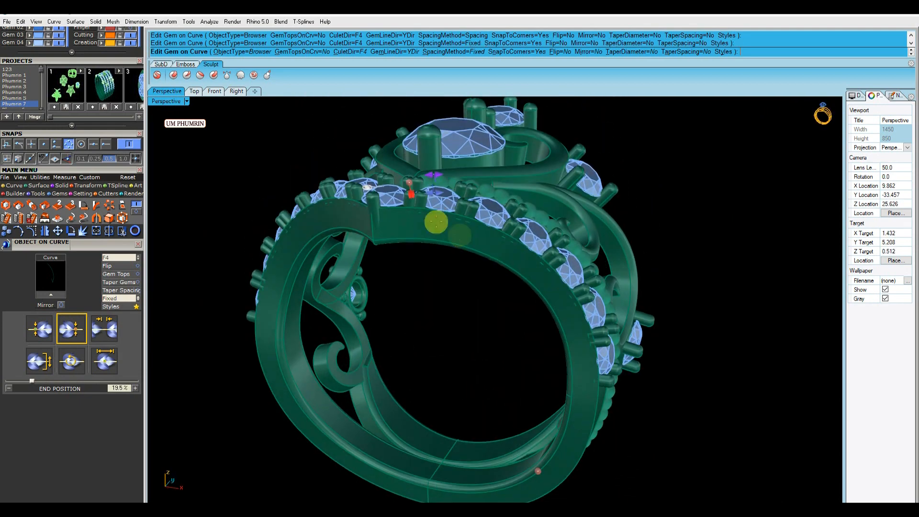
Set the beads' Z offset to about -0.18 mm and finish the Gem on Curve edit
scroll(453, 212, up, 5)
drag(343, 222, 345, 224)
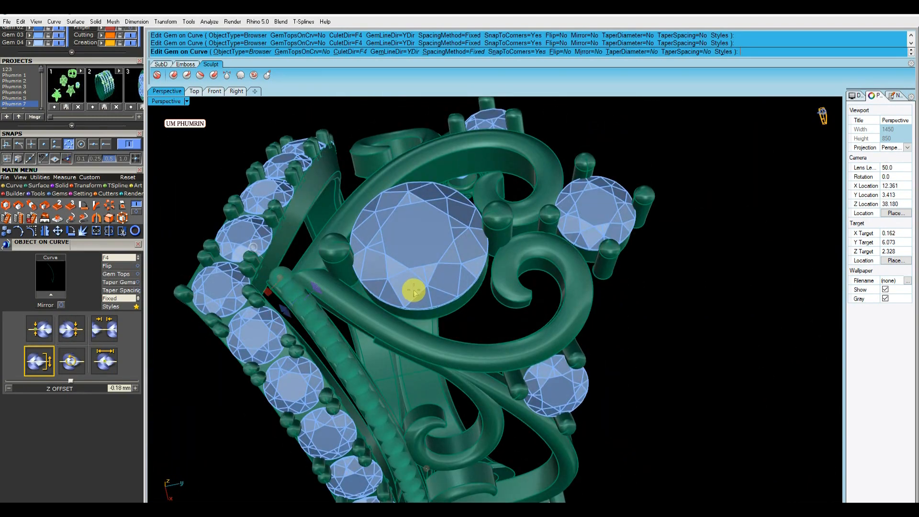
right_click(413, 292)
Select all beads of the new strip and group them
scroll(421, 291, down, 4)
right_drag(429, 289, 518, 277)
scroll(395, 263, up, 5)
click(394, 263)
scroll(402, 268, down, 4)
shift+click(411, 259)
shift+click(418, 262)
scroll(508, 277, down, 4)
key(alt+m)
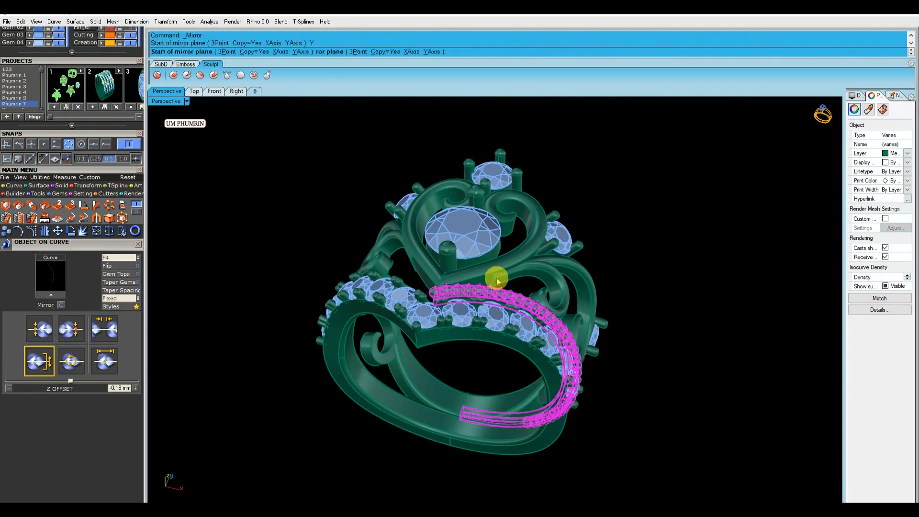
scroll(430, 293, up, 10)
key(ctrl+z)
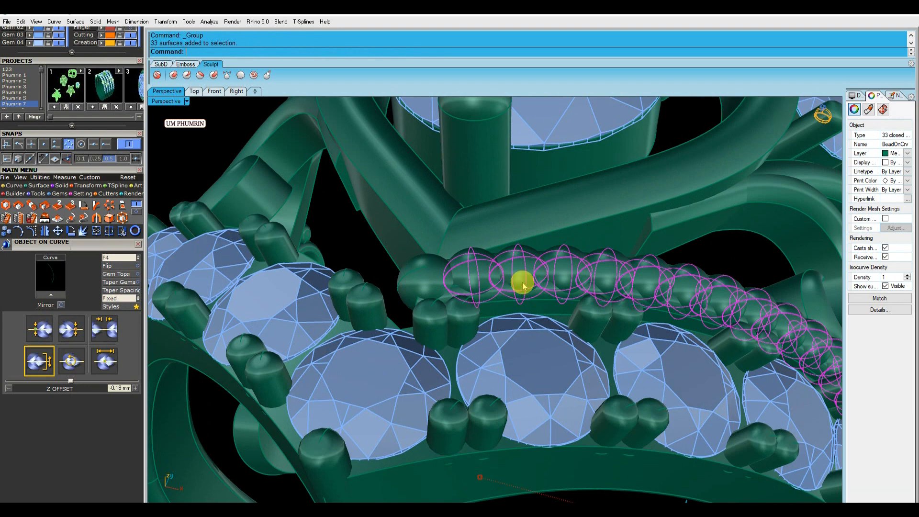
Mirror the grouped bead strip across the Y axis to the other side of the band
scroll(584, 221, down, 6)
key(alt+m)
click(281, 154)
scroll(437, 266, down, 4)
right_drag(369, 154, 617, 346)
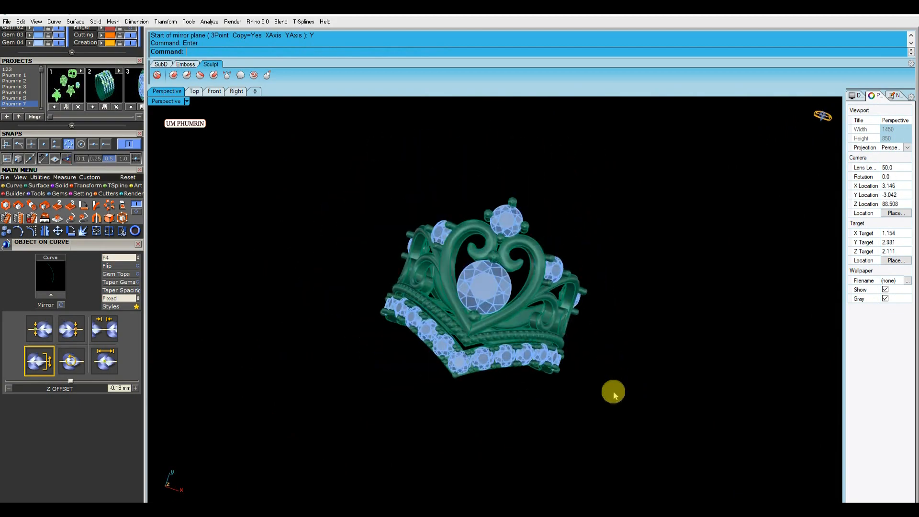
Inspect where the mirrored bead strips meet at the band's V point
scroll(429, 306, up, 5)
mouse_move(431, 306)
right_down()
mouse_move(472, 374)
mouse_move(531, 416)
mouse_move(442, 312)
right_up()
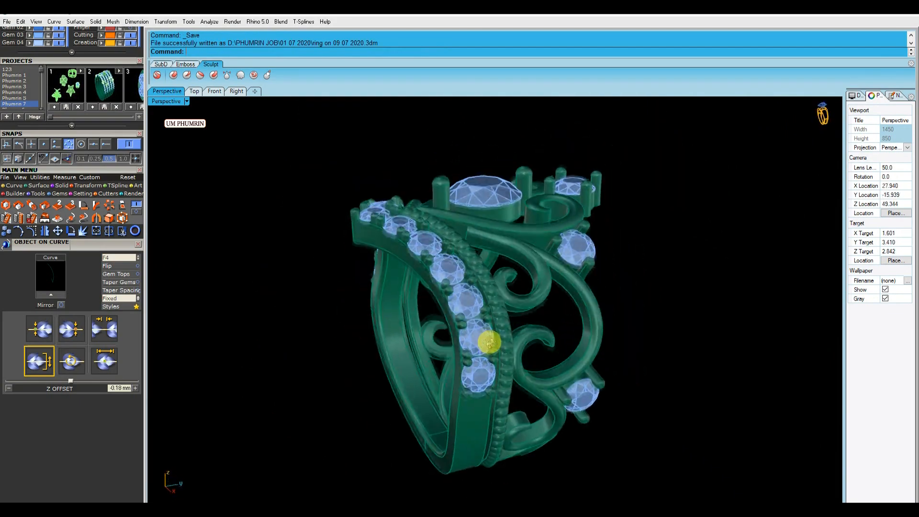
right_drag(561, 419, 523, 374)
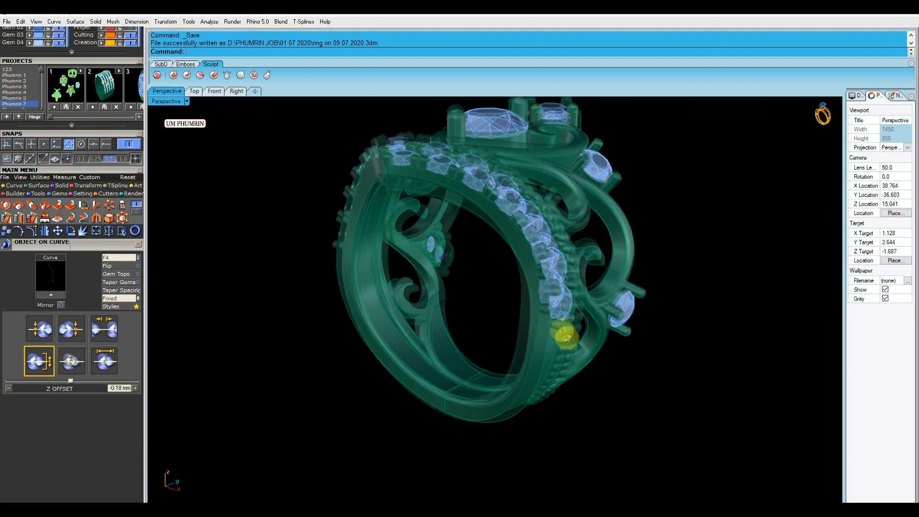
scroll(470, 341, up, 5)
right_drag(502, 338, 462, 367)
scroll(461, 367, up, 4)
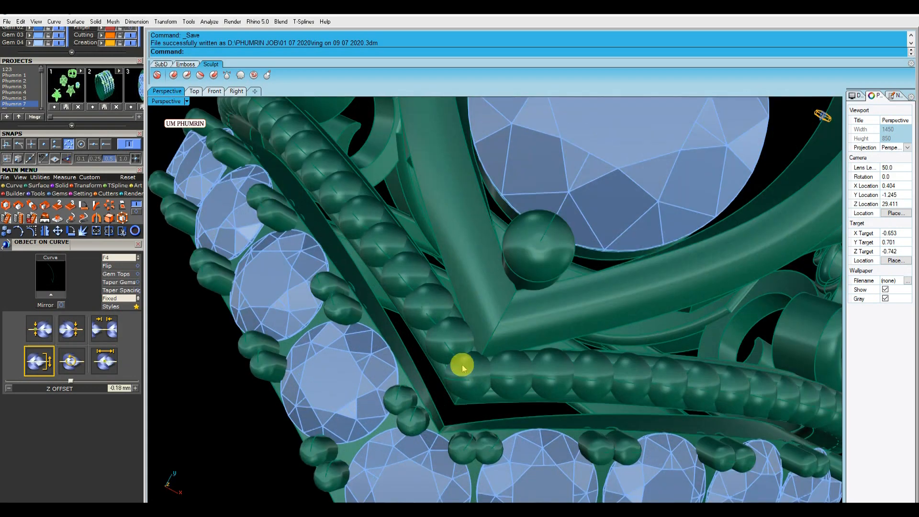
scroll(462, 335, down, 5)
scroll(467, 332, down, 4)
right_drag(466, 331, 664, 285)
scroll(463, 338, up, 5)
scroll(470, 344, down, 4)
scroll(540, 240, up, 8)
click(598, 271)
shift+click(642, 267)
scroll(744, 340, down, 2)
click(744, 339)
click(560, 221)
mouse_move(561, 220)
right_down()
mouse_move(564, 264)
mouse_move(595, 265)
mouse_move(507, 205)
mouse_move(617, 201)
mouse_move(681, 214)
mouse_move(583, 200)
mouse_move(568, 148)
mouse_move(544, 219)
right_up()
key(Escape)
scroll(617, 201, down, 5)
right_drag(585, 319, 489, 255)
scroll(453, 259, up, 5)
scroll(489, 216, up, 5)
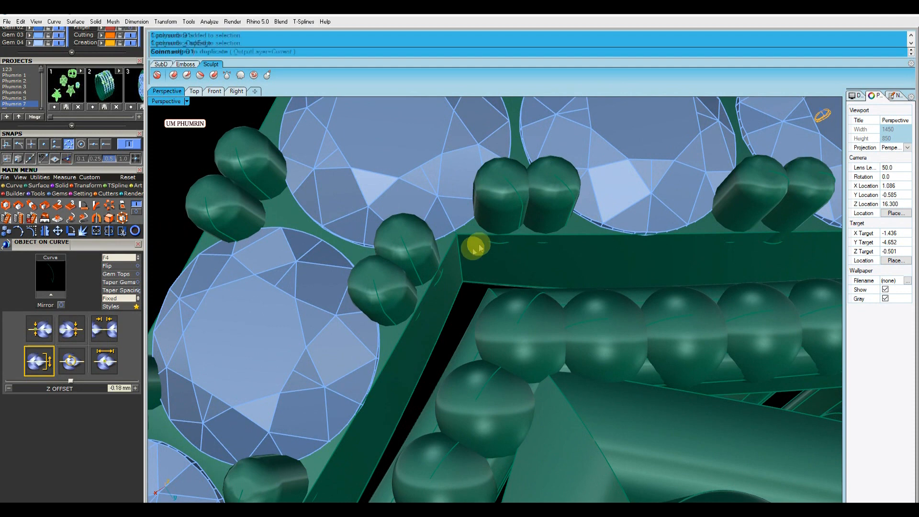
Duplicate the band edge at the V junction between the bead strips
click(462, 262)
key(Return)
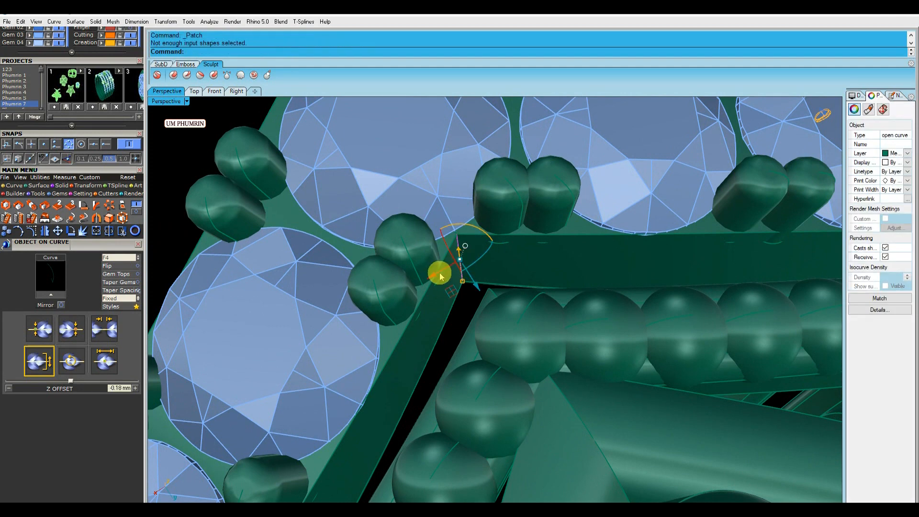
text(D1)
key(Return)
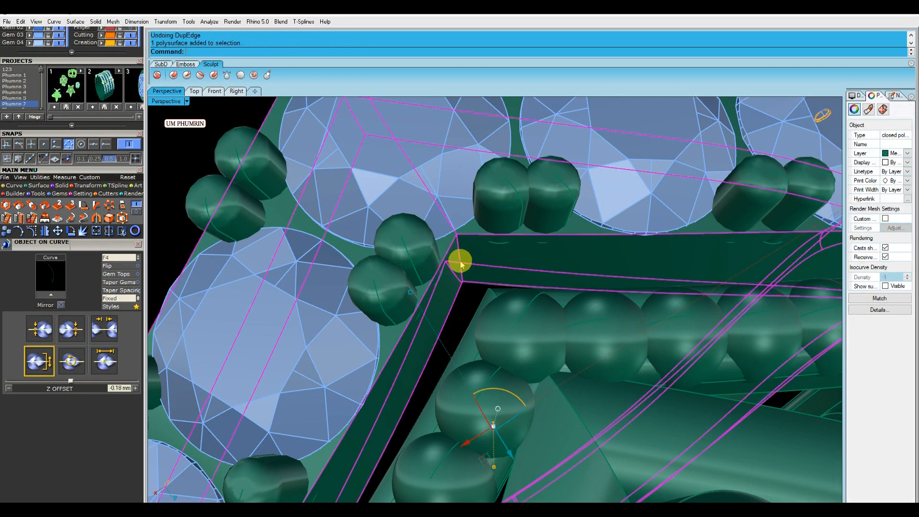
click(462, 264)
key(Return)
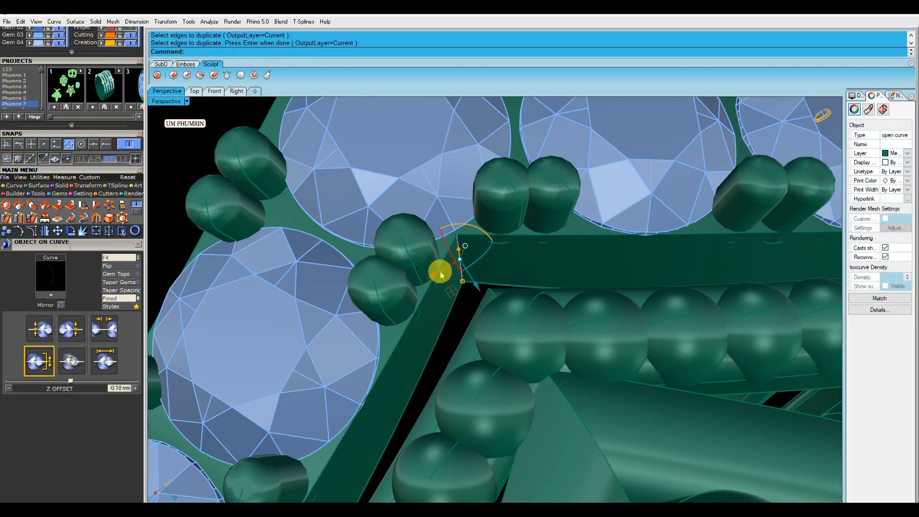
Isolate the duplicated edge curve and build a small surface from it, deleting the curve
scroll(384, 300, down, 4)
scroll(390, 302, up, 3)
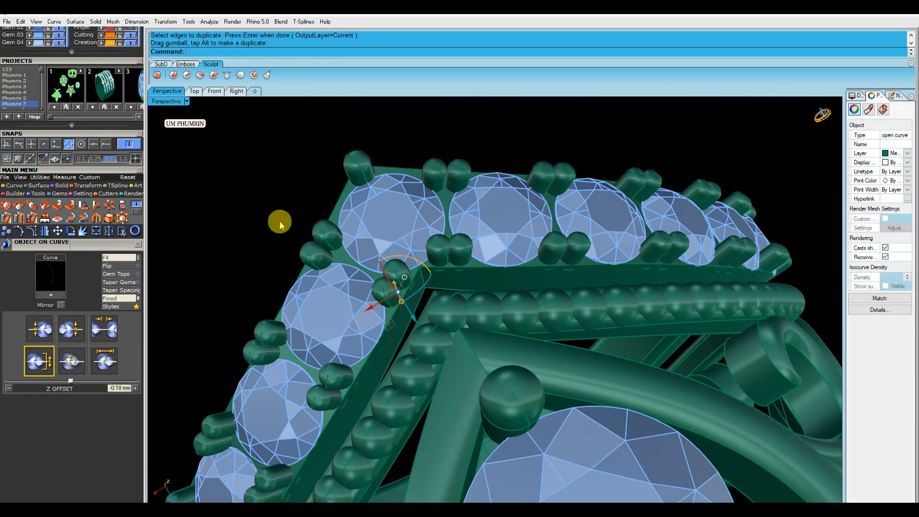
scroll(98, 180, up, 5)
right_click(95, 66)
drag(412, 210, 332, 294)
text(M1)
key(Return)
drag(508, 341, 353, 227)
text(Lo)
key(Return)
key(Return)
key(Delete)
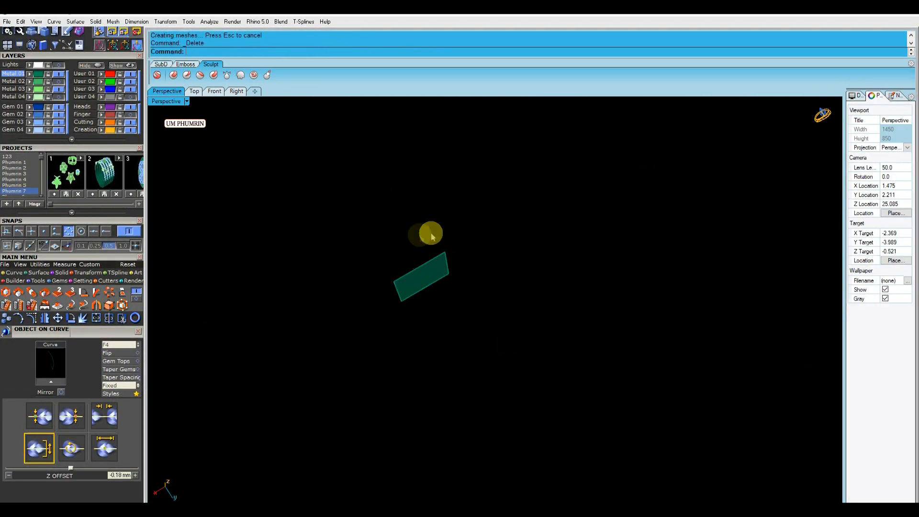
Unhide all objects and position the new surface at the band's V junction
click(414, 277)
drag(435, 303, 449, 319)
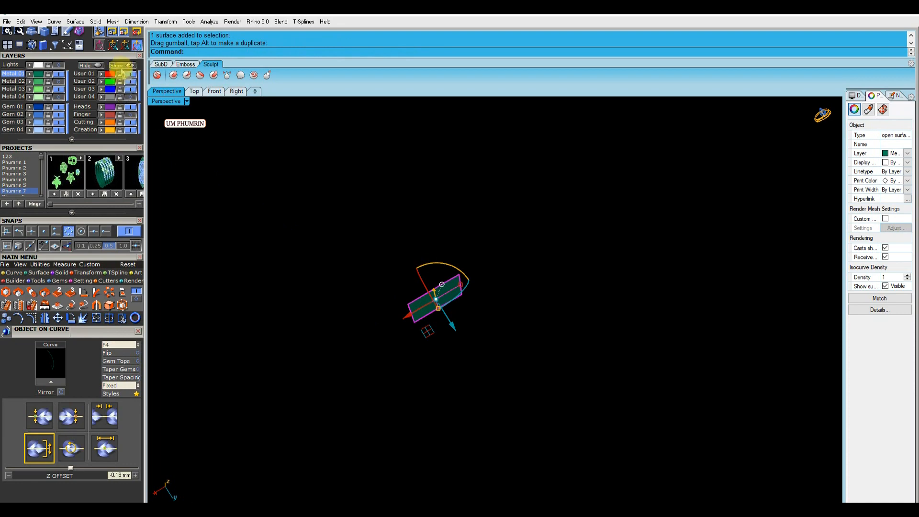
click(121, 67)
scroll(440, 290, up, 8)
right_drag(440, 290, 448, 233)
key(Escape)
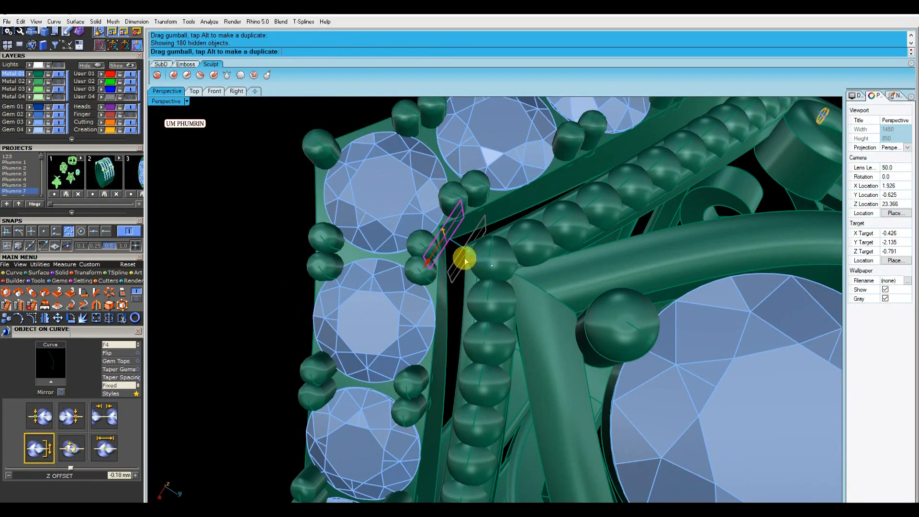
Place a prong on the new surface at the V junction with Prong on Surface
scroll(463, 280, up, 5)
text(P)
key(Return)
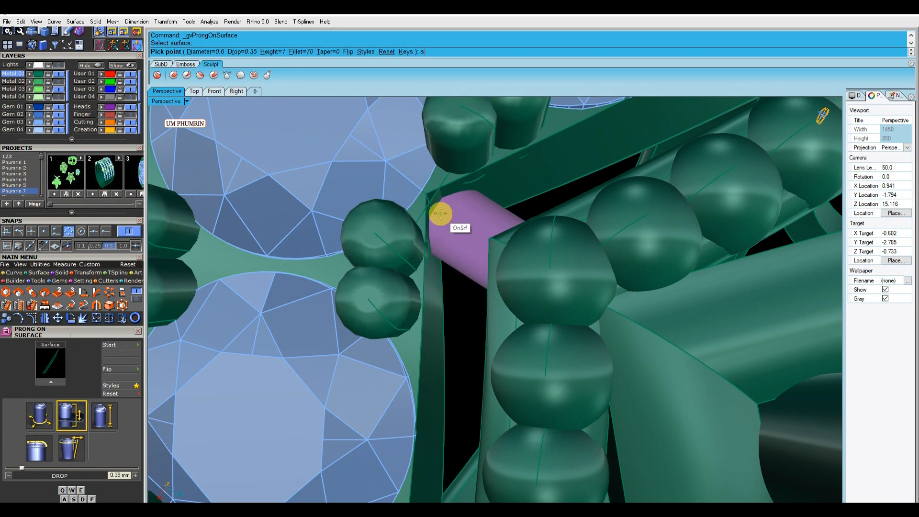
click(439, 211)
right_click(443, 215)
Delete the helper surface under the prong
scroll(447, 219, down, 5)
scroll(447, 217, up, 10)
scroll(394, 165, down, 7)
click(393, 164)
key(Delete)
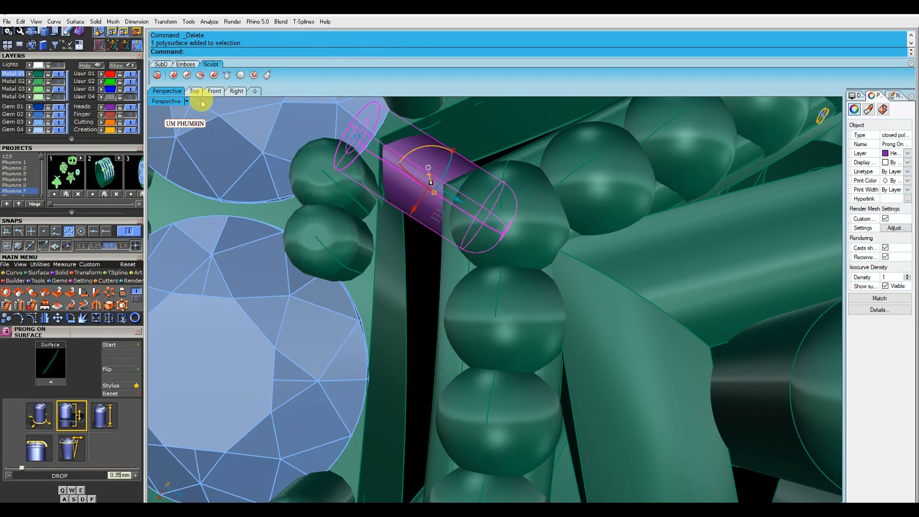
Check the prong from the top view and turn off its isocurve display
click(193, 91)
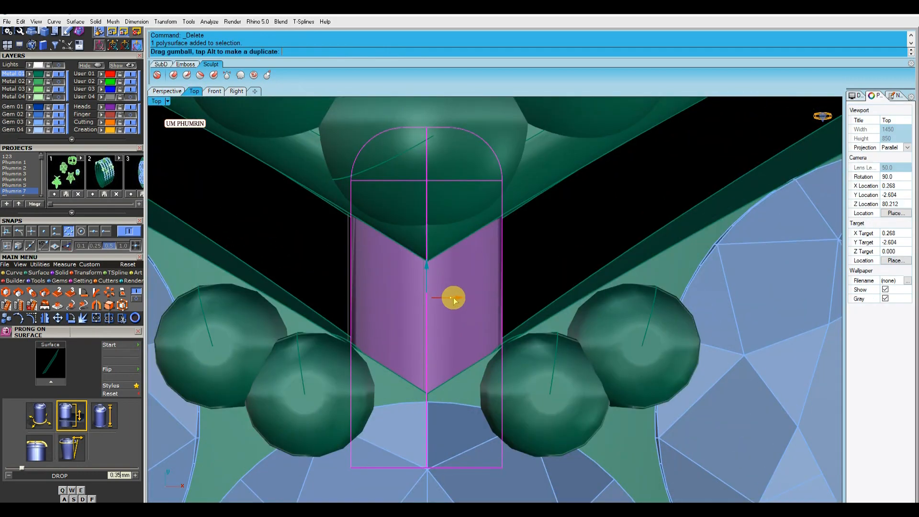
scroll(442, 261, down, 6)
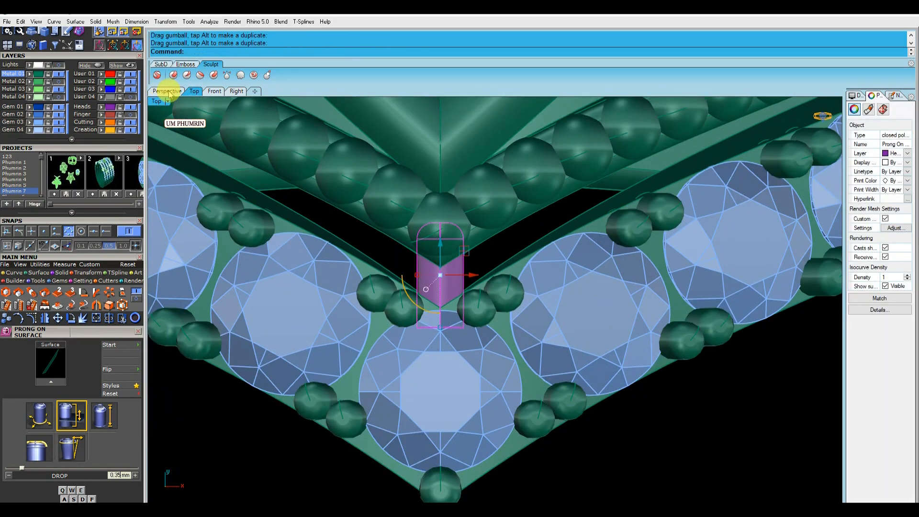
click(167, 92)
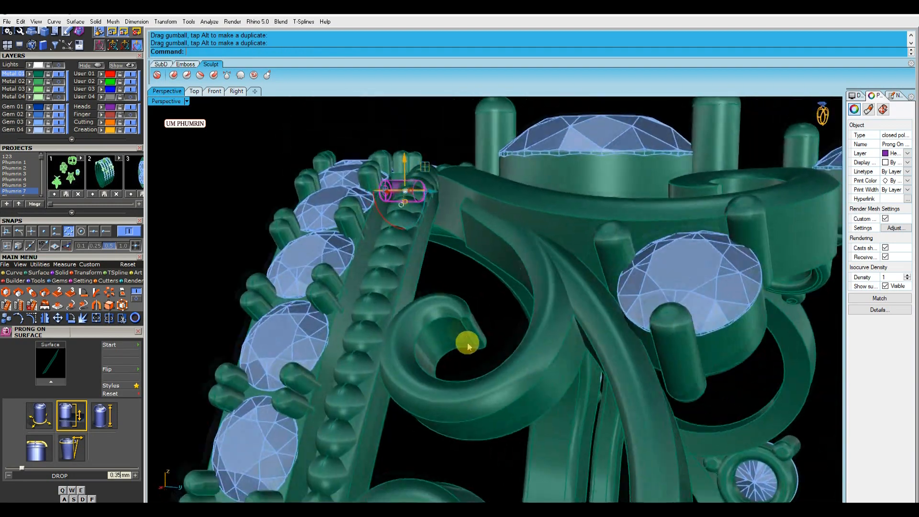
right_drag(469, 347, 503, 266)
scroll(503, 267, up, 4)
click(885, 285)
scroll(585, 265, down, 4)
right_drag(585, 265, 550, 307)
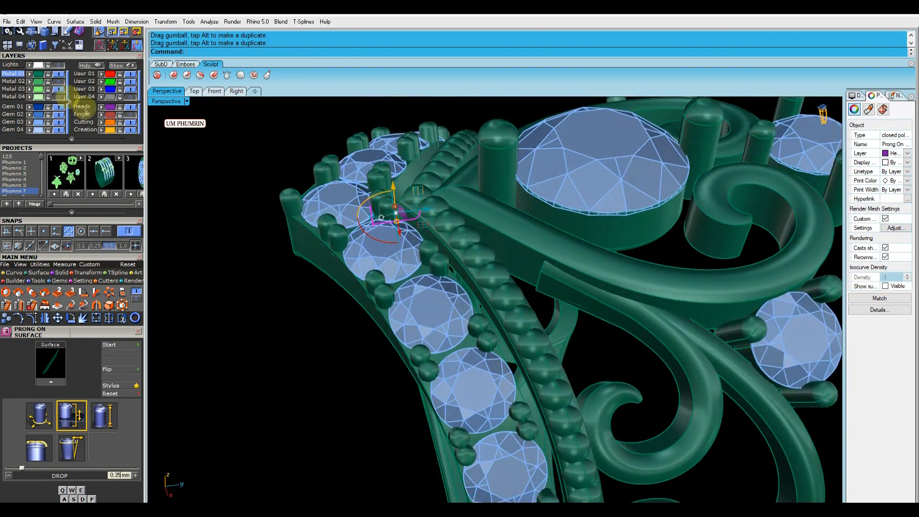
Move the prong to the Metal 01 layer and refine its placement at the band's V junction
click(30, 76)
right_drag(345, 213, 556, 232)
scroll(401, 264, down, 4)
right_drag(556, 232, 493, 207)
scroll(441, 306, up, 4)
text(PS)
key(Return)
scroll(433, 305, up, 2)
click(432, 303)
scroll(431, 287, up, 4)
click(446, 201)
ctrl+drag(500, 230, 502, 231)
scroll(502, 232, down, 3)
right_drag(502, 231, 452, 216)
drag(443, 214, 452, 214)
drag(508, 224, 500, 220)
scroll(500, 220, down, 8)
right_drag(501, 219, 432, 236)
scroll(424, 179, up, 9)
shift+click(441, 184)
scroll(441, 184, down, 10)
right_drag(441, 185, 468, 241)
scroll(492, 238, up, 8)
shift+click(487, 224)
scroll(486, 217, down, 8)
text(g)
Assign further selected parts to the Metal 01 layer and toggle layer visibility
click(885, 287)
right_drag(623, 249, 413, 279)
click(30, 77)
right_drag(259, 169, 292, 225)
scroll(306, 206, down, 5)
right_drag(544, 255, 665, 313)
scroll(562, 243, up, 5)
scroll(631, 331, down, 5)
click(60, 126)
right_drag(445, 297, 452, 188)
click(61, 124)
right_drag(483, 258, 469, 211)
Select all stone heads around the ring and isolate them from the rest of the model
click(501, 176)
shift+click(540, 243)
mouse_move(540, 242)
right_down()
mouse_move(416, 168)
mouse_move(536, 251)
right_up()
right_drag(575, 343, 376, 289)
click(544, 294)
click(373, 290)
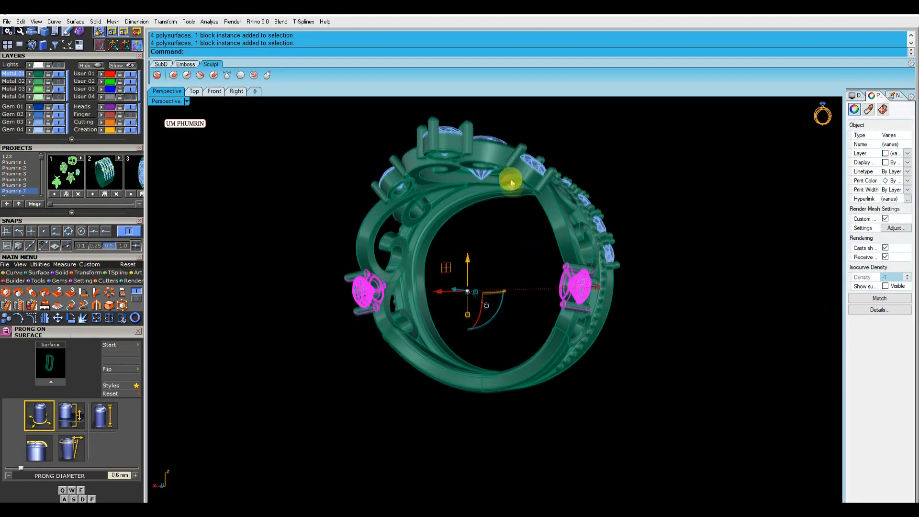
shift+click(510, 182)
right_drag(511, 182, 401, 203)
shift+click(446, 177)
right_drag(446, 177, 496, 193)
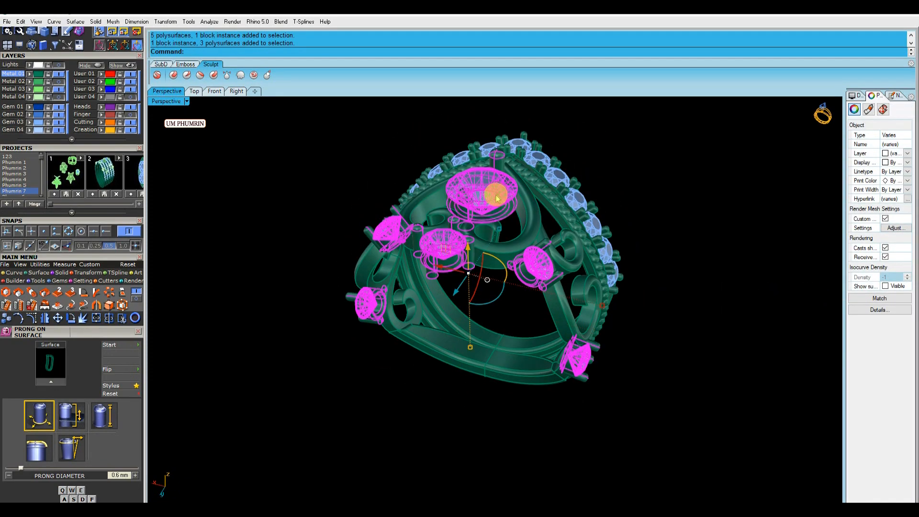
right_click(99, 66)
drag(530, 287, 327, 151)
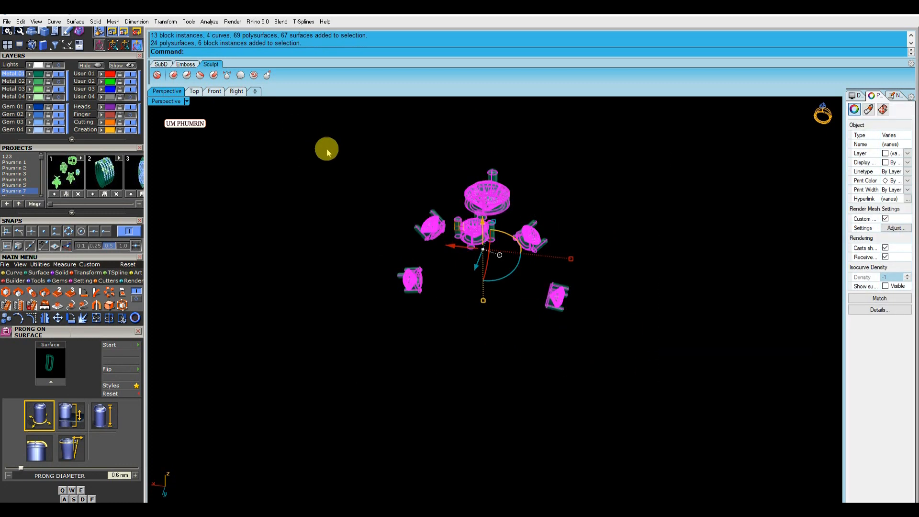
Ungroup the isolated stone heads and select the gems set in them
click(328, 154)
right_drag(526, 179, 486, 187)
scroll(501, 186, up, 4)
click(505, 186)
scroll(504, 186, up, 2)
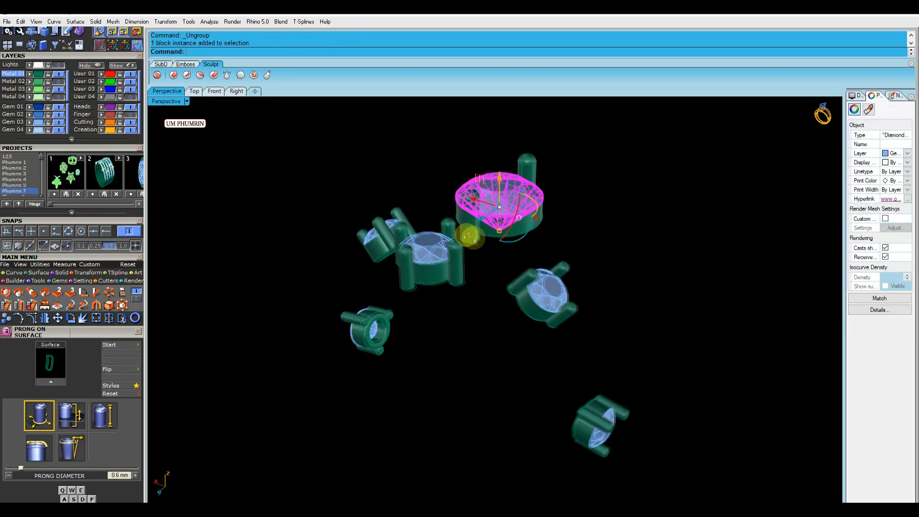
right_drag(474, 238, 387, 221)
scroll(387, 220, up, 3)
right_drag(528, 289, 445, 204)
shift+click(442, 202)
right_drag(692, 296, 565, 291)
shift+click(592, 446)
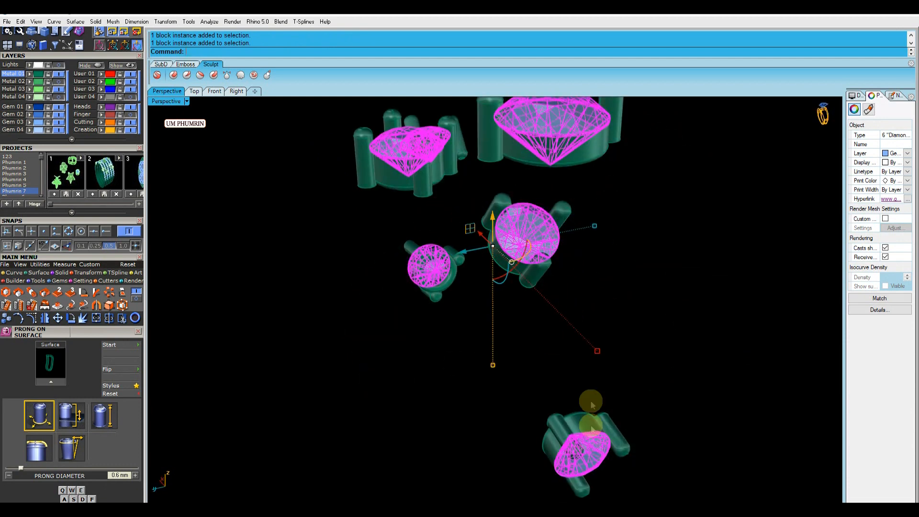
Generate gem cutters under the selected head gems with the Gem Cutter tool
right_drag(507, 322, 542, 333)
scroll(543, 334, down, 8)
key(F6)
click(74, 447)
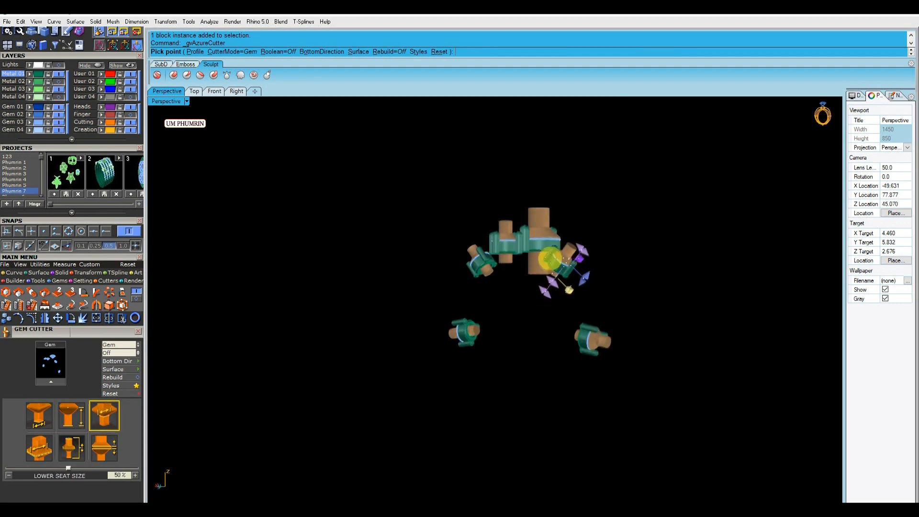
scroll(509, 248, up, 3)
click(564, 246)
right_drag(549, 283, 465, 278)
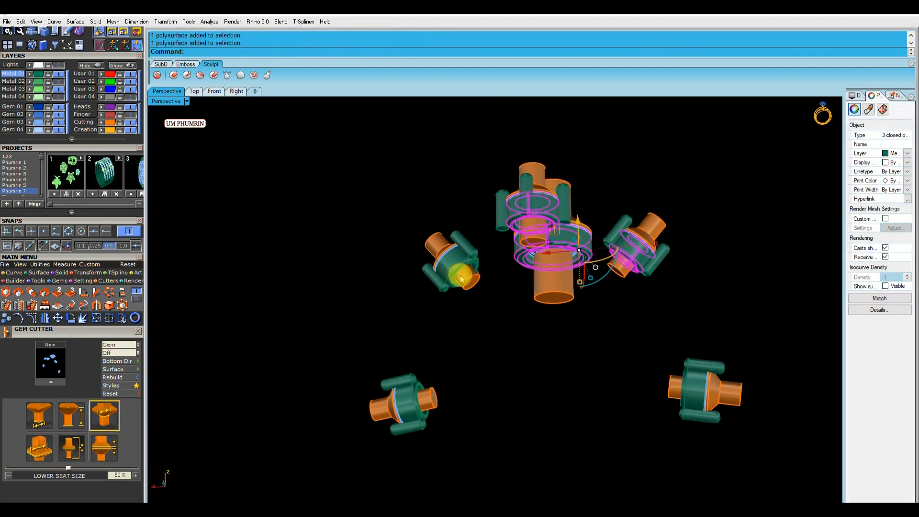
Subtract the cutters from the stone heads with a Boolean difference
right_drag(616, 317, 568, 368)
click(556, 206)
right_click(556, 207)
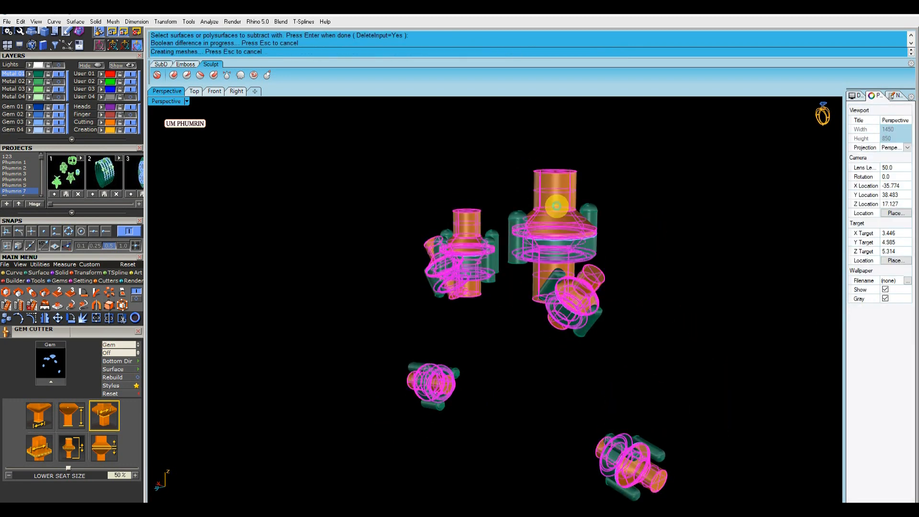
click(60, 124)
Regroup each stone head together with its gem
right_drag(493, 240, 503, 283)
scroll(454, 283, up, 4)
scroll(498, 280, down, 3)
click(58, 122)
scroll(536, 206, down, 5)
right_drag(538, 206, 560, 268)
drag(461, 144, 581, 270)
text(g)
right_drag(581, 271, 505, 252)
key(Return)
drag(503, 251, 540, 307)
right_drag(616, 338, 622, 378)
text(g)
key(Return)
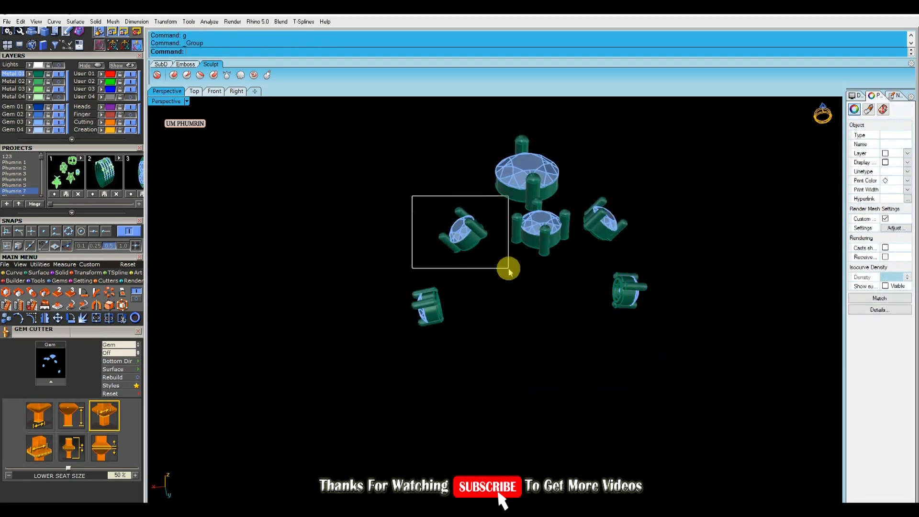
Show all hidden parts of the ring again
click(476, 246)
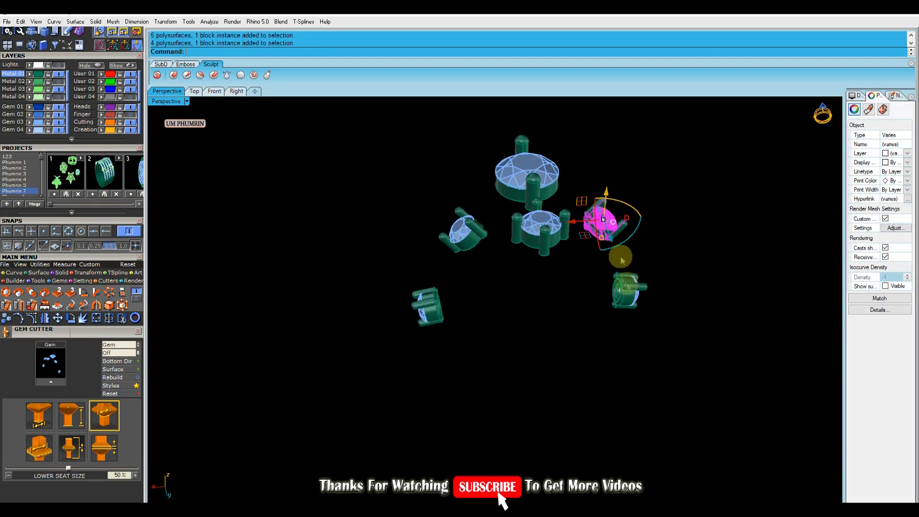
click(523, 210)
click(643, 201)
click(130, 70)
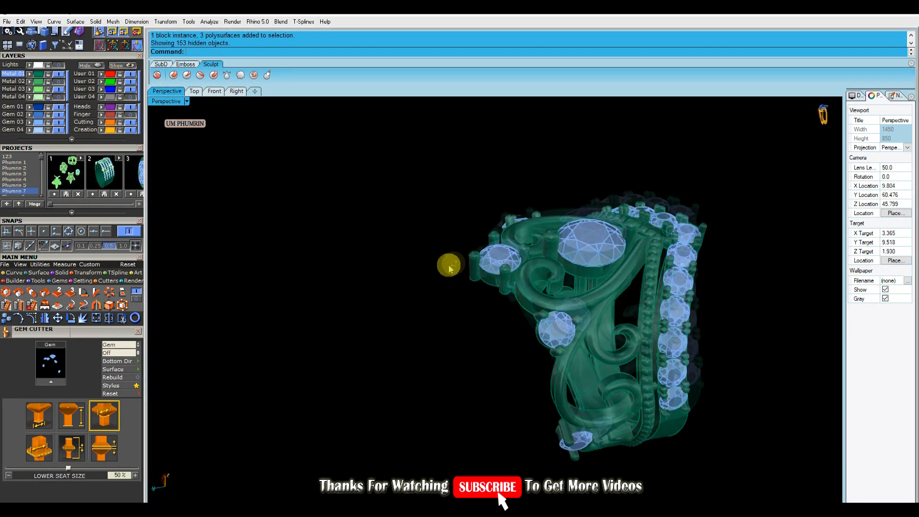
Select the band's row of gems and generate gem cutters for them with a Z offset of 12%
right_drag(450, 262, 445, 343)
scroll(517, 258, up, 5)
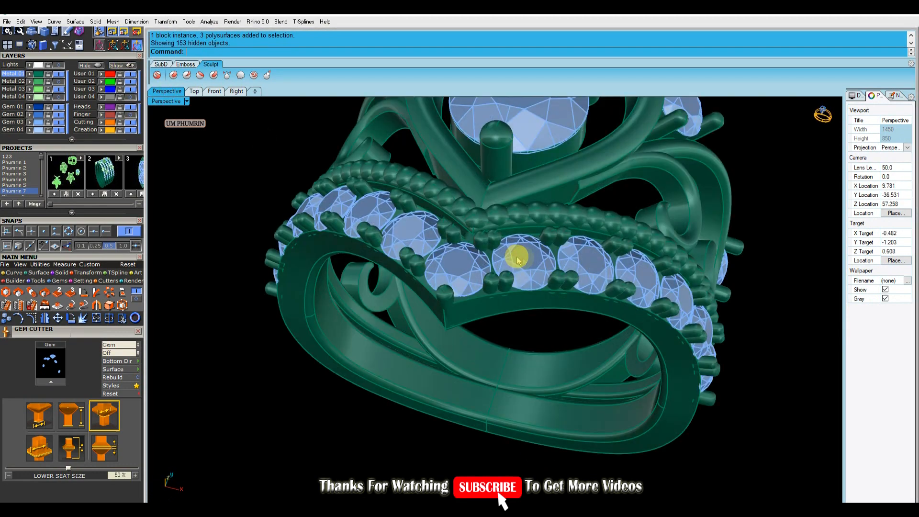
click(517, 259)
shift+click(466, 269)
shift+click(411, 243)
right_drag(450, 287, 535, 214)
right_click(555, 295)
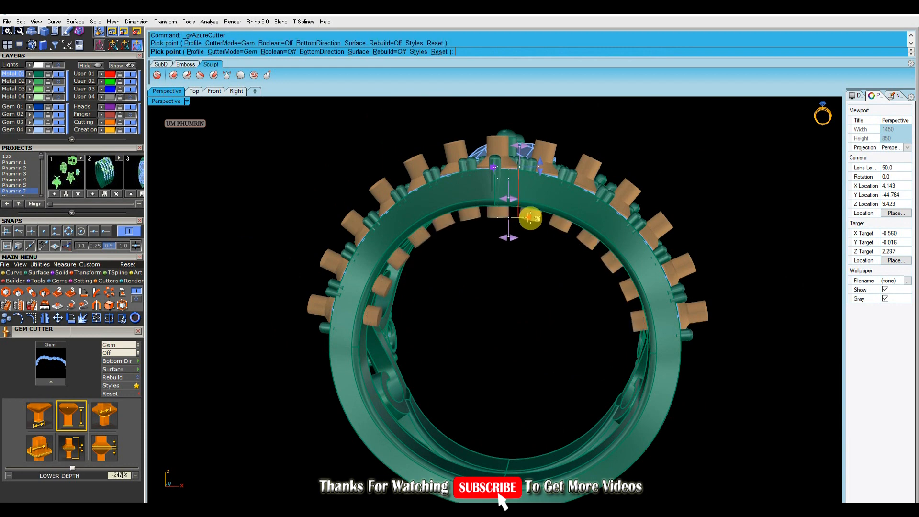
click(72, 448)
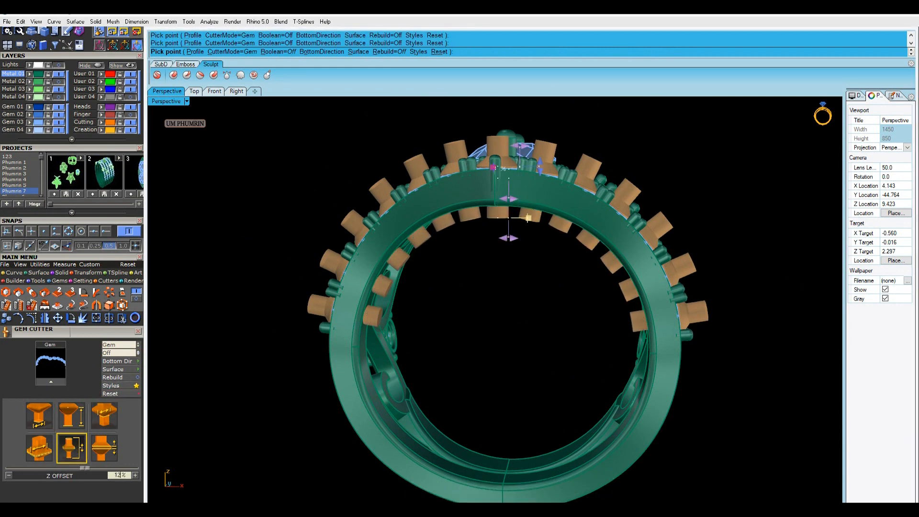
right_drag(524, 229, 595, 289)
right_click(595, 289)
Subtract the band gem cutters from the band with a Boolean difference
click(622, 261)
text(B)
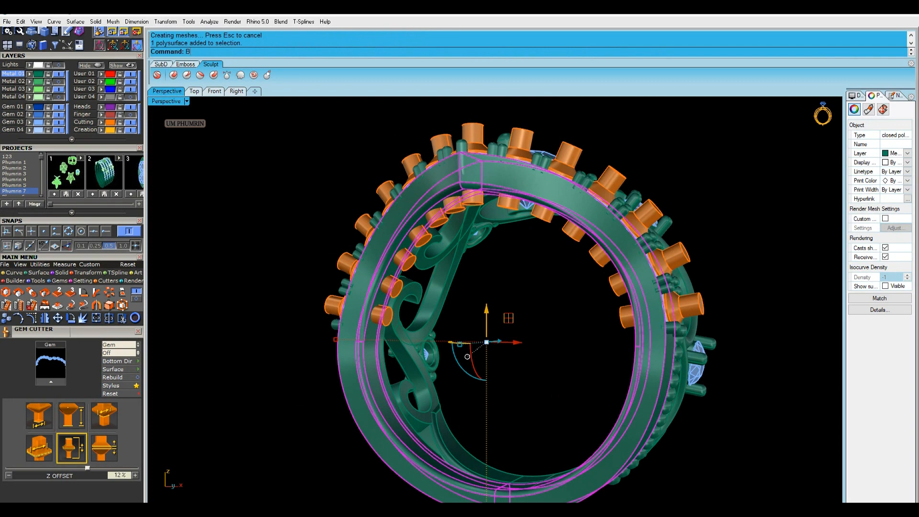
click(522, 140)
right_drag(635, 164, 585, 235)
scroll(613, 269, down, 4)
scroll(594, 249, up, 3)
click(59, 126)
scroll(570, 268, down, 4)
right_drag(558, 306, 519, 314)
scroll(533, 311, up, 6)
scroll(483, 265, up, 3)
scroll(495, 273, down, 5)
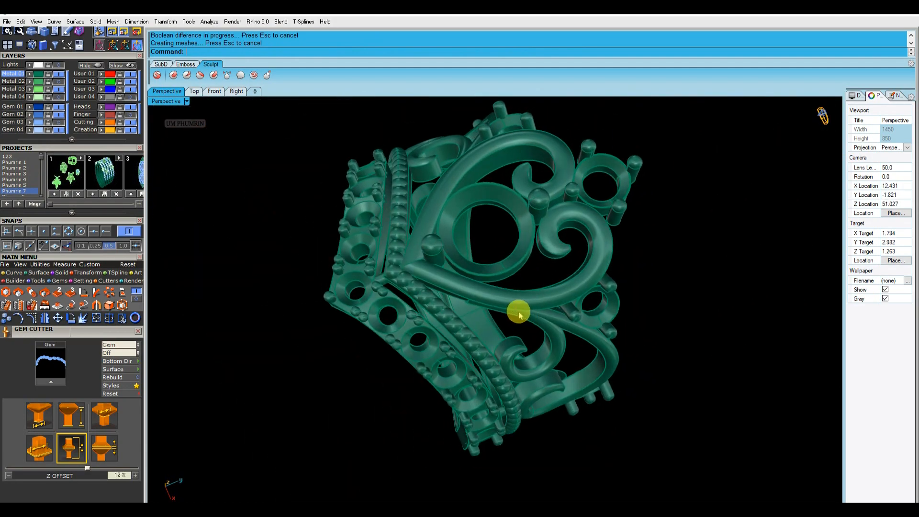
Fillet the cut end edge of the scroll with a 0.2 radius
scroll(494, 261, up, 8)
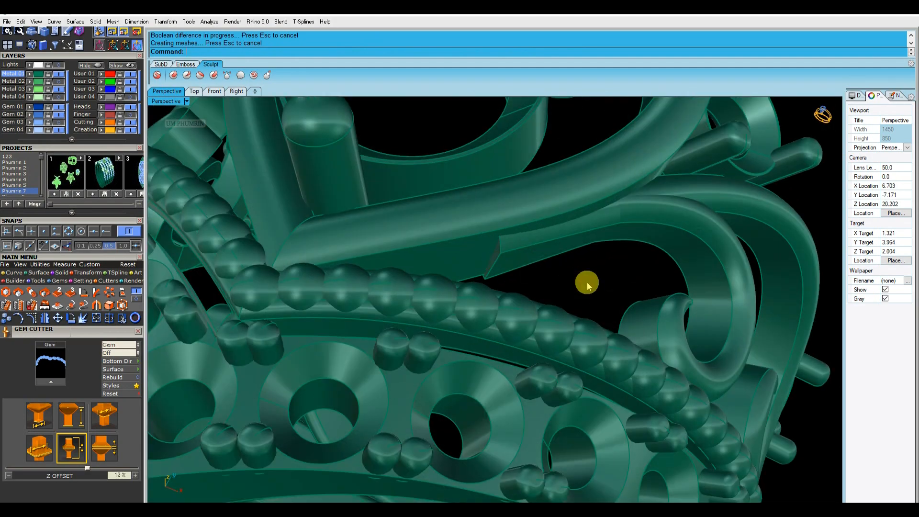
scroll(588, 286, down, 7)
right_drag(558, 289, 490, 264)
scroll(488, 263, up, 7)
click(670, 251)
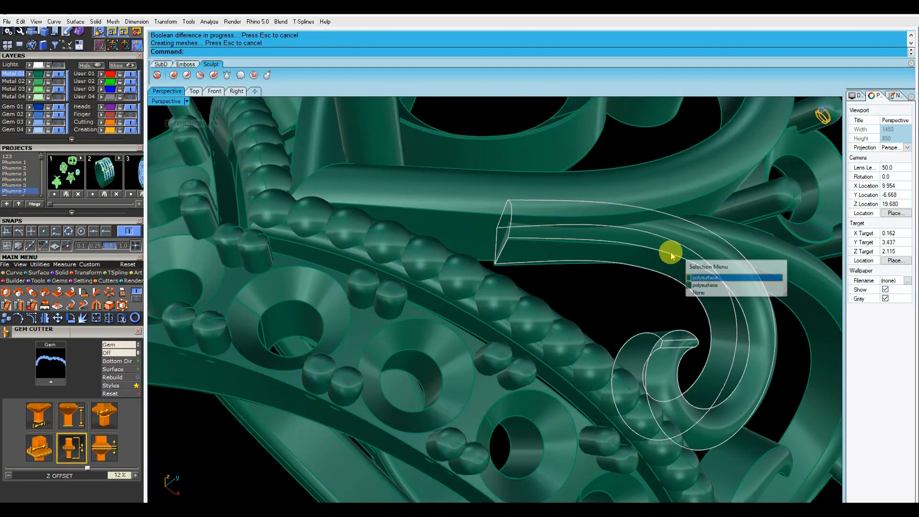
click(498, 261)
scroll(499, 261, up, 4)
text(fe)
key(Return)
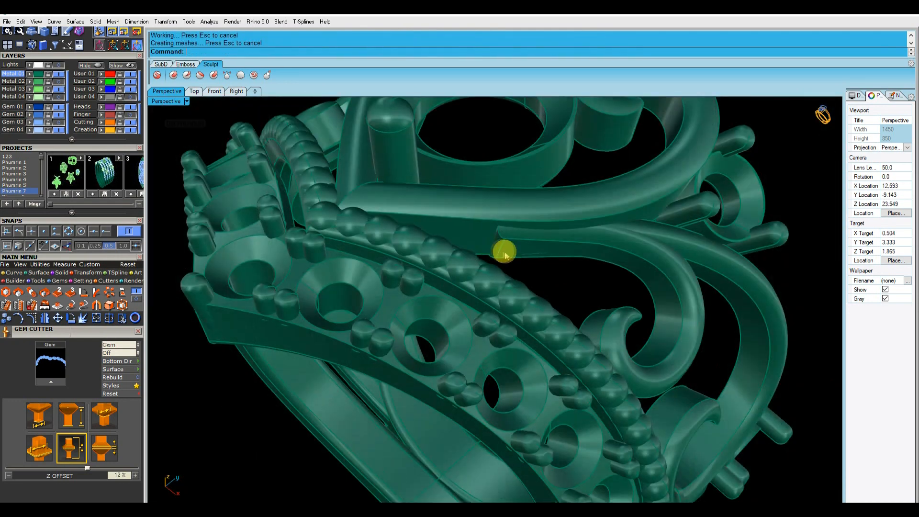
scroll(502, 250, down, 3)
scroll(542, 289, up, 6)
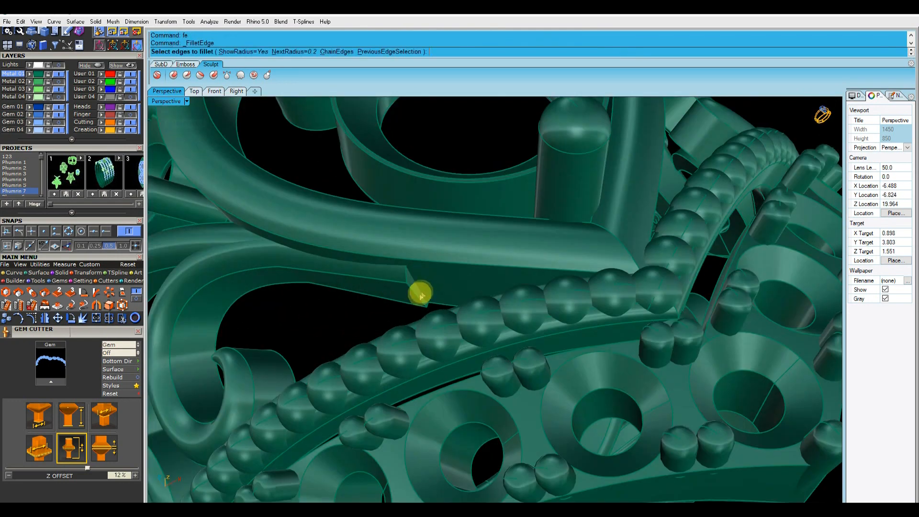
key(Return)
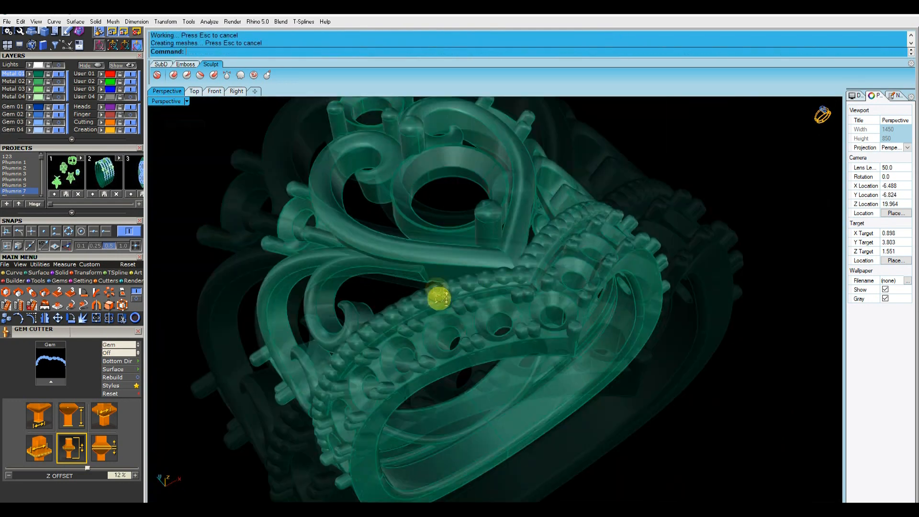
Set the perspective viewport display mode to Working Shade
right_drag(437, 297, 385, 273)
click(185, 102)
click(256, 370)
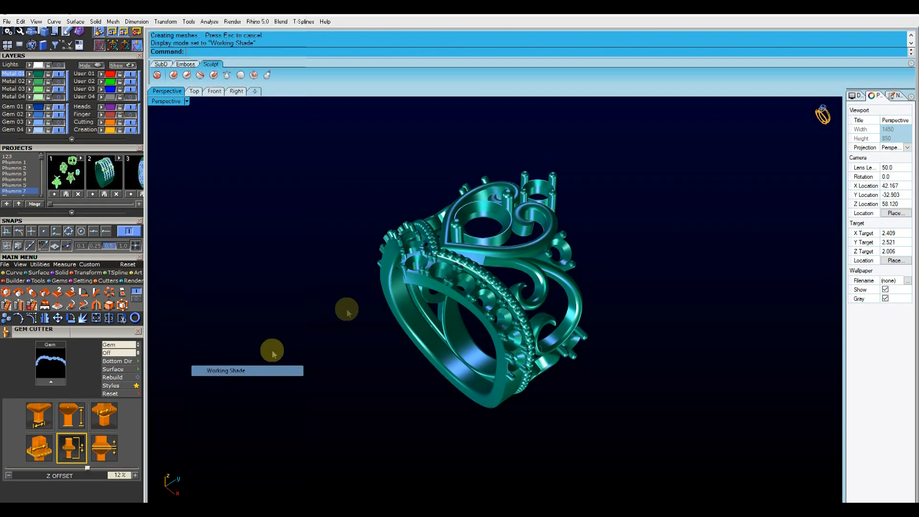
right_drag(430, 238, 348, 258)
click(59, 123)
right_drag(402, 265, 575, 246)
Switch to the top view, set it to Working Shade, and inspect the finished ring
click(195, 91)
scroll(476, 316, down, 15)
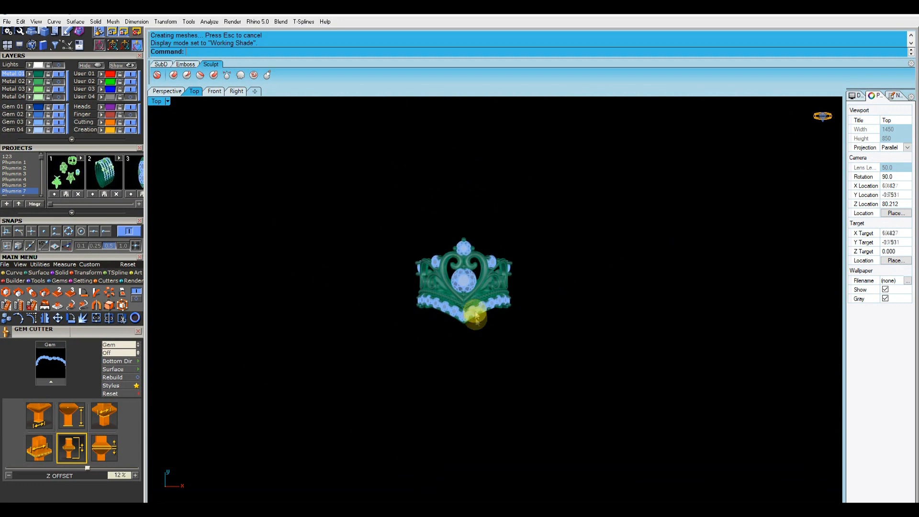
scroll(476, 249, up, 7)
click(167, 101)
click(211, 372)
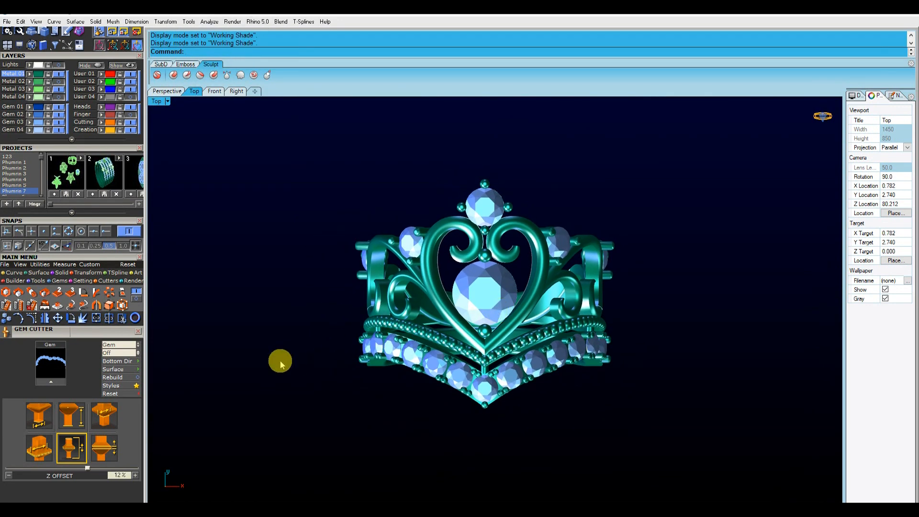
scroll(279, 364, up, 1)
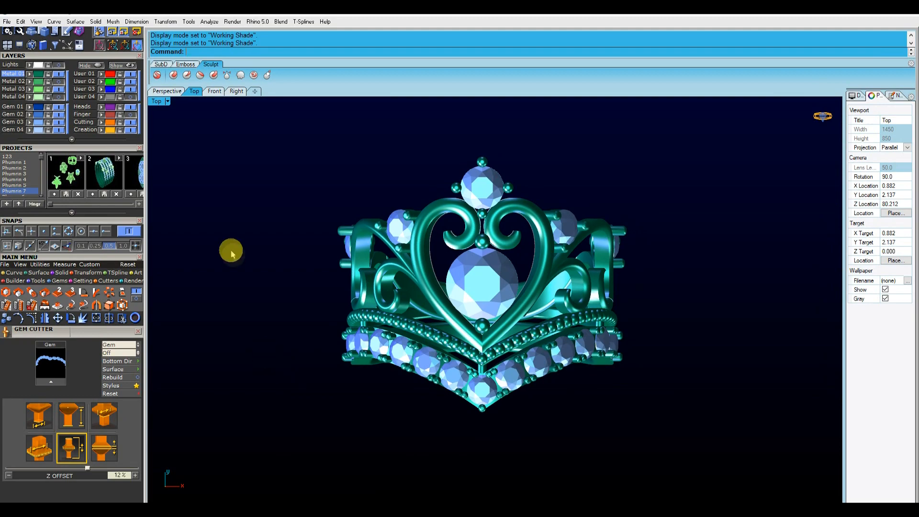
right_drag(376, 217, 417, 257)
shift+right_drag(298, 222, 267, 225)
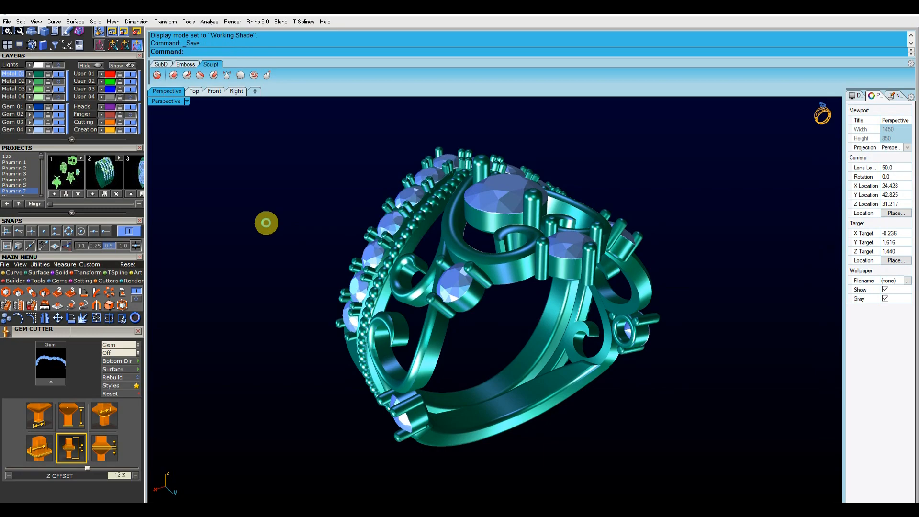